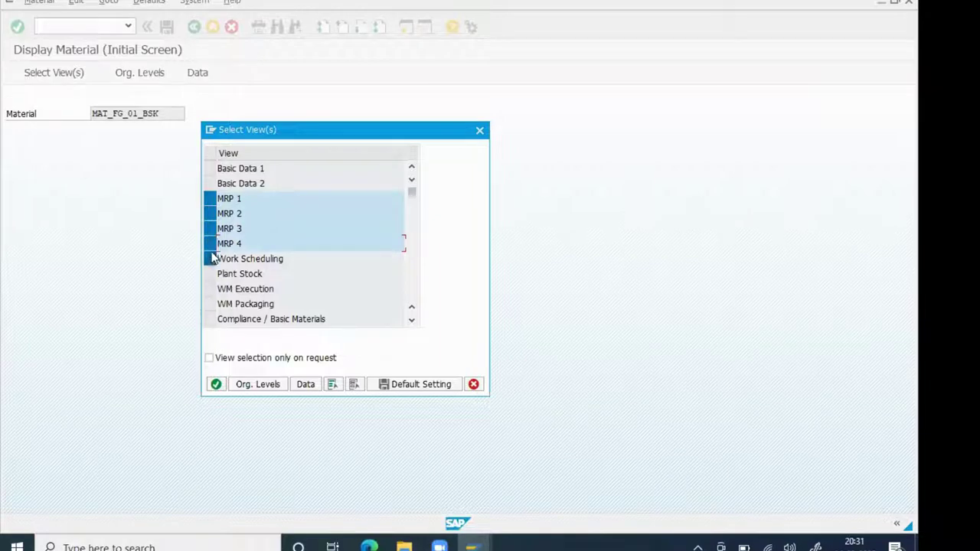
Display the MRP 1 to MRP 4 and Work Scheduling views of material MAT_FG_01_BSK for plant 1000
left_click(211, 259)
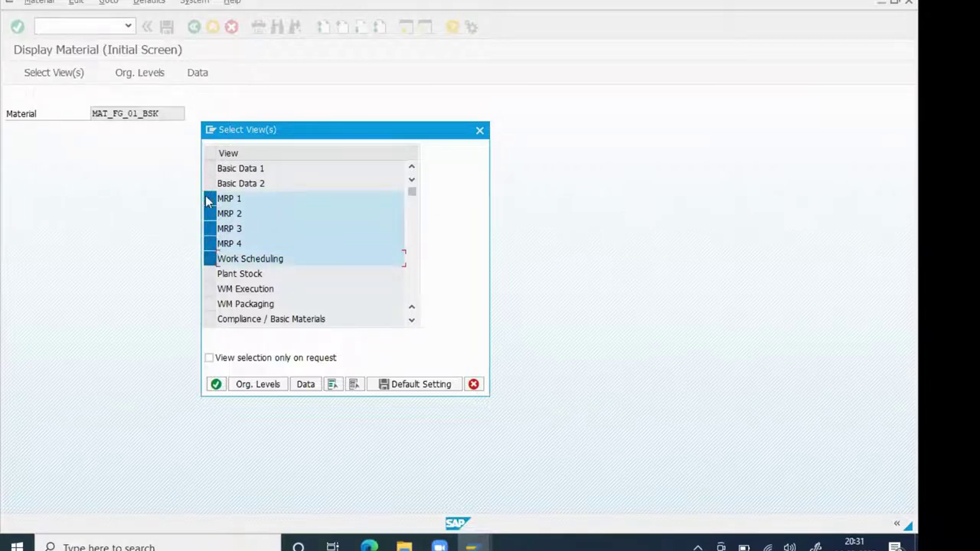
key("Return")
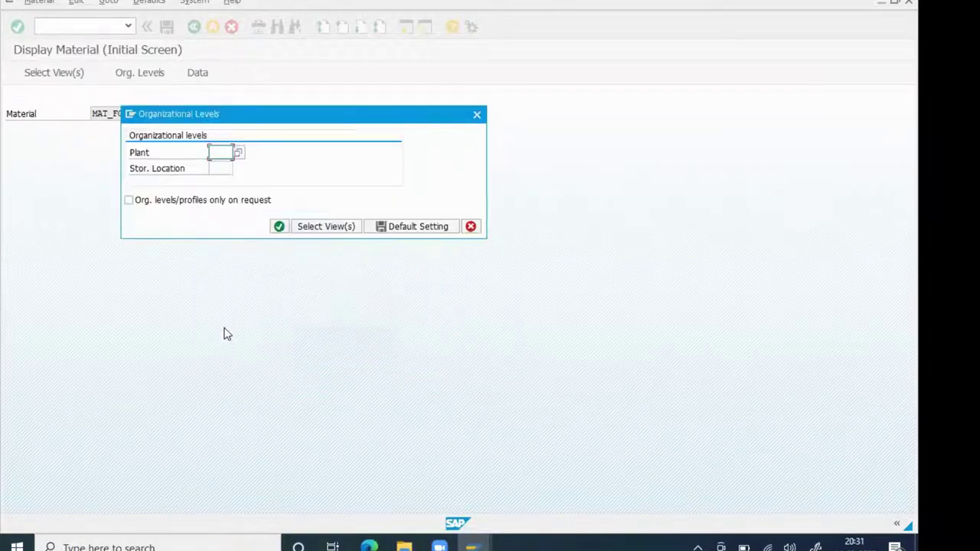
type("100")
left_click(276, 232)
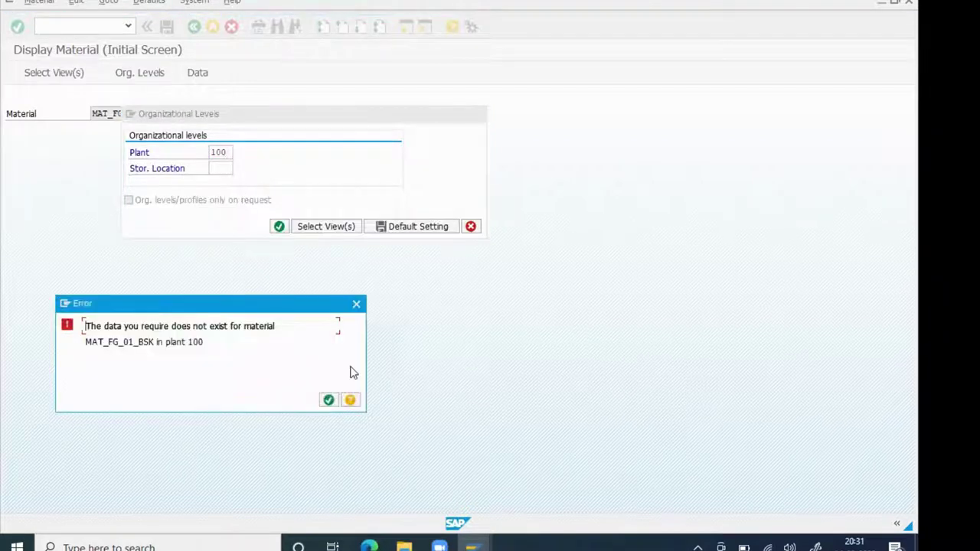
left_click(357, 304)
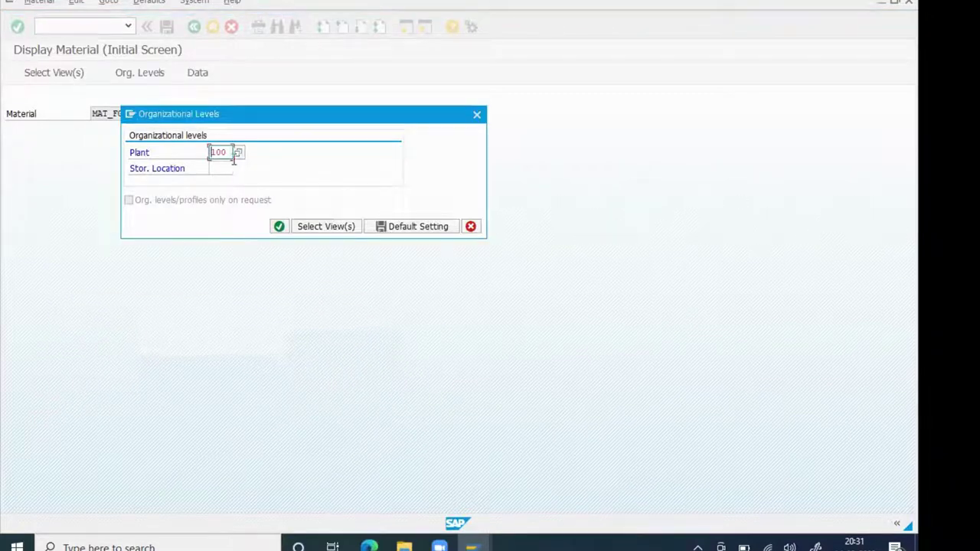
type("0")
key("Return")
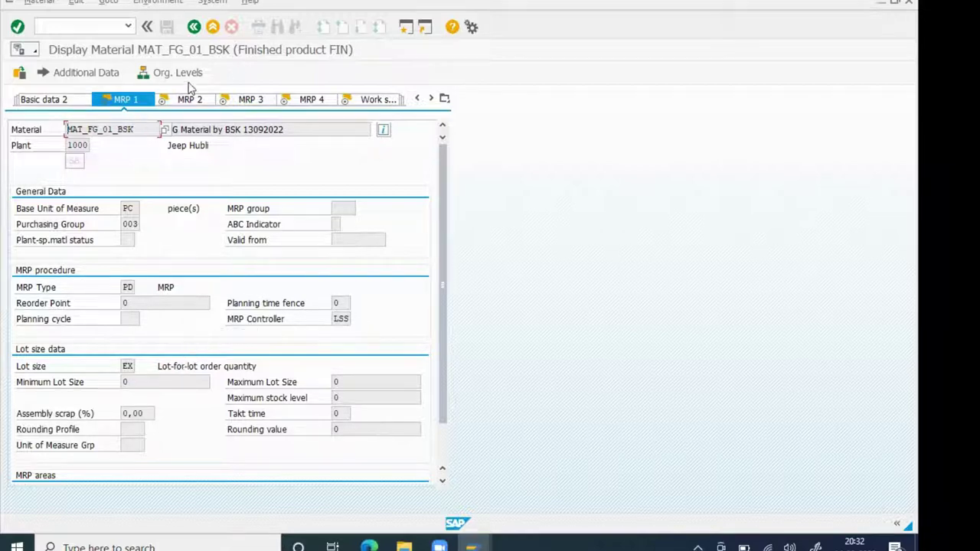
In the MRP 2 view, look up the selectable storage locations for external procurement and read that field's help text
left_click(190, 99)
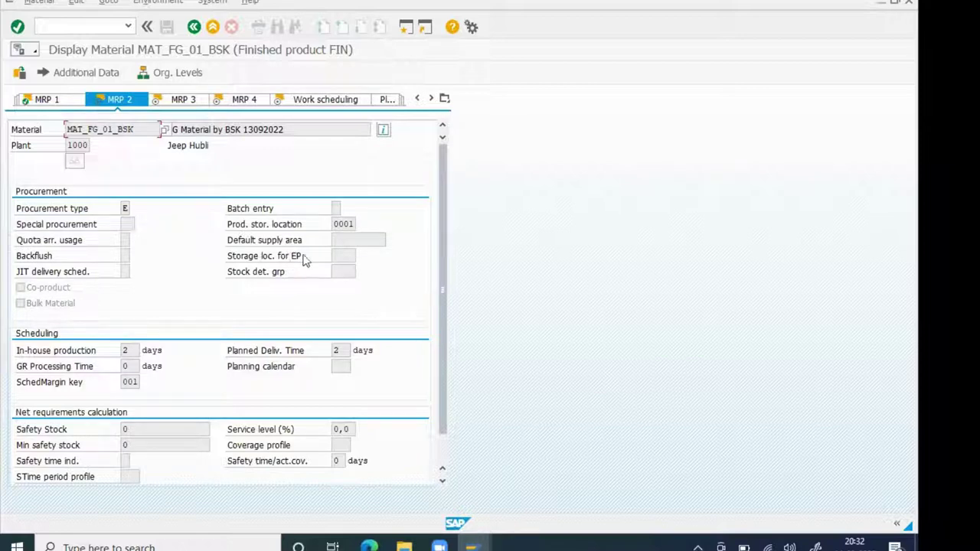
left_click(346, 256)
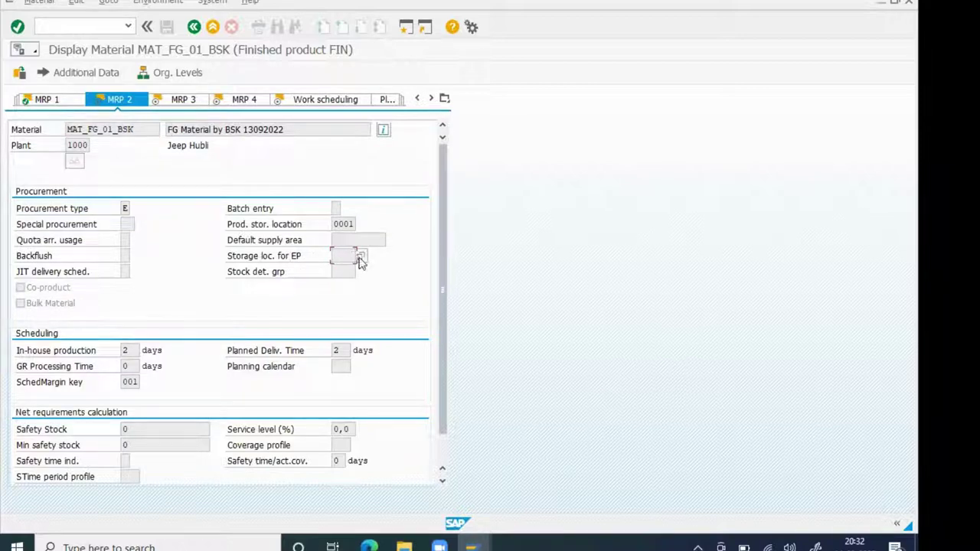
left_click(361, 256)
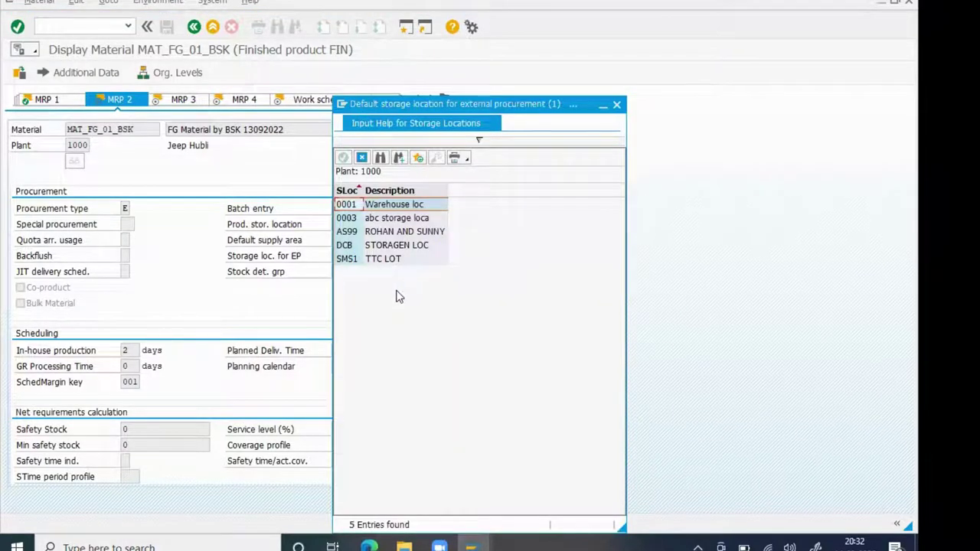
left_click(616, 105)
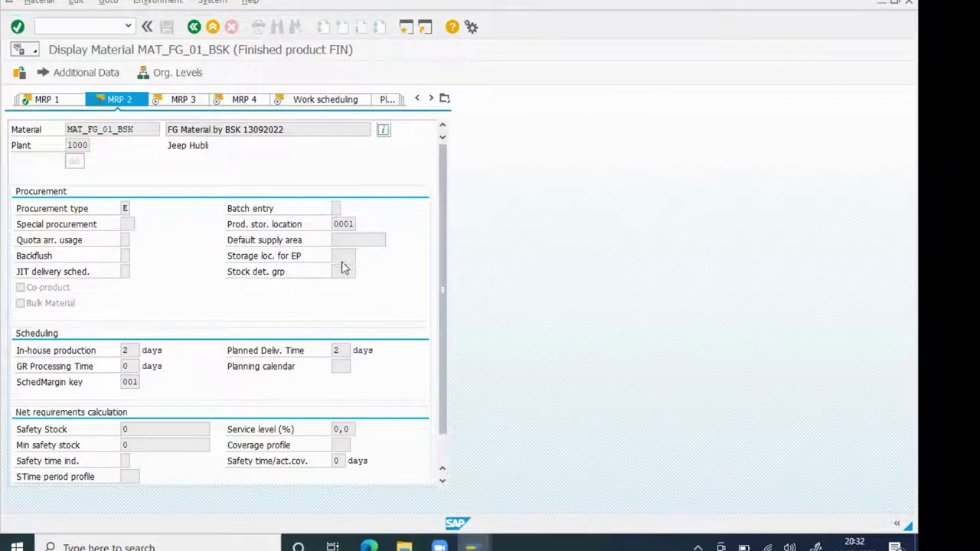
key("F1")
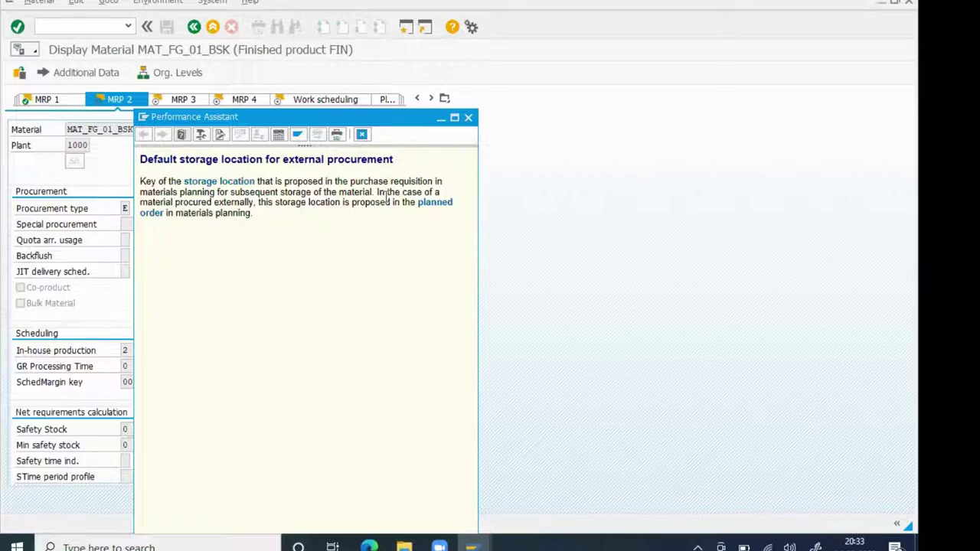
left_click(468, 117)
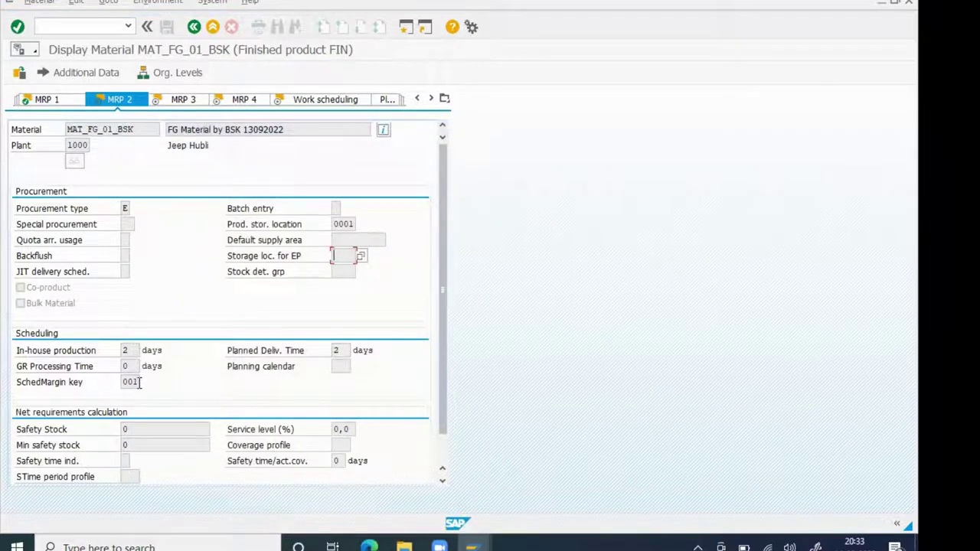
Look up the scheduling margin keys available for plant 1000 and leave the list without choosing one
left_click(139, 384)
left_click(145, 385)
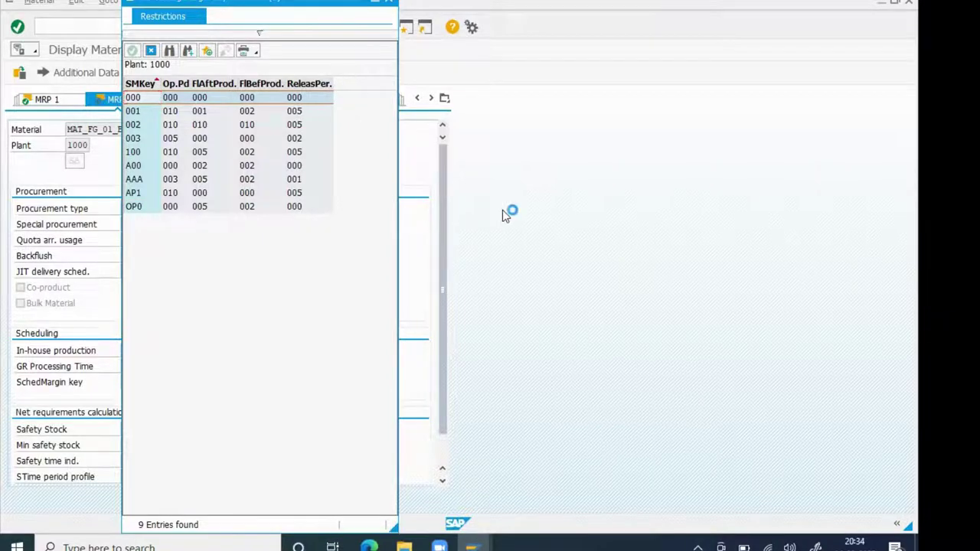
key("Escape")
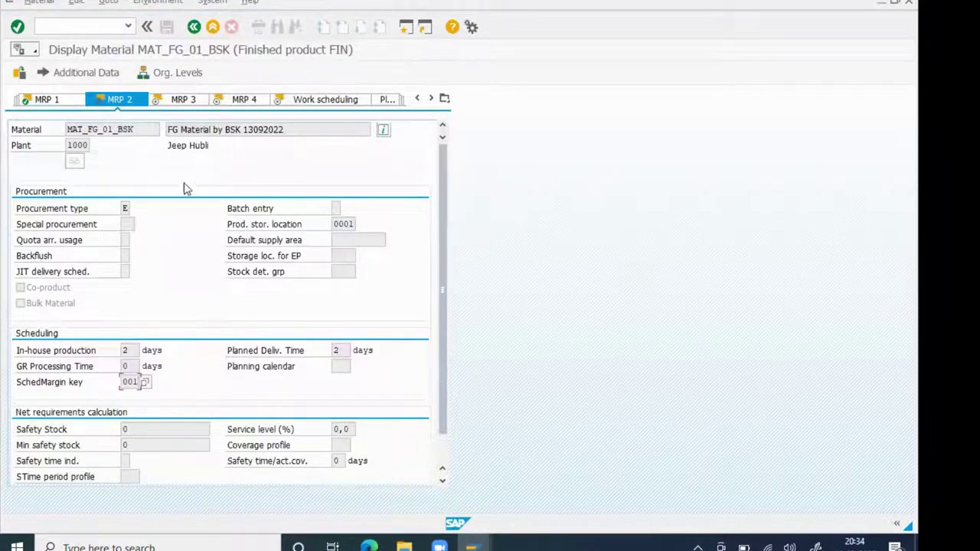
Review the strategy group and mixed MRP fields in the MRP 3 view, and bring up the MRP 4 view
left_click(175, 101)
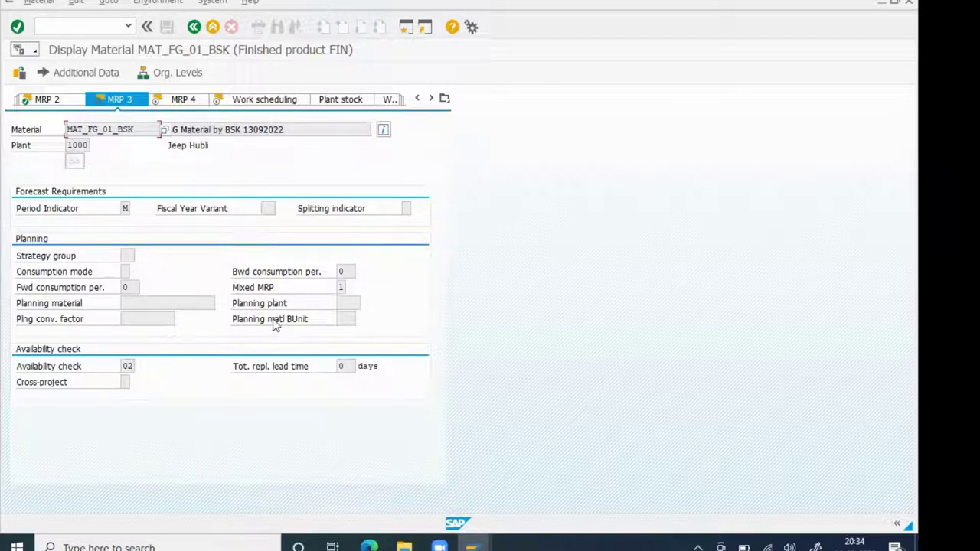
left_click(133, 257)
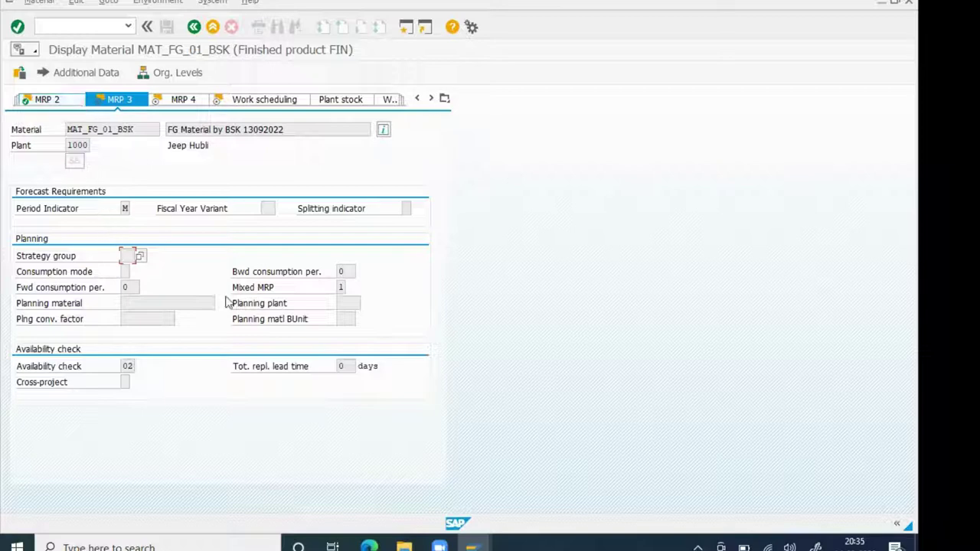
left_click(341, 287)
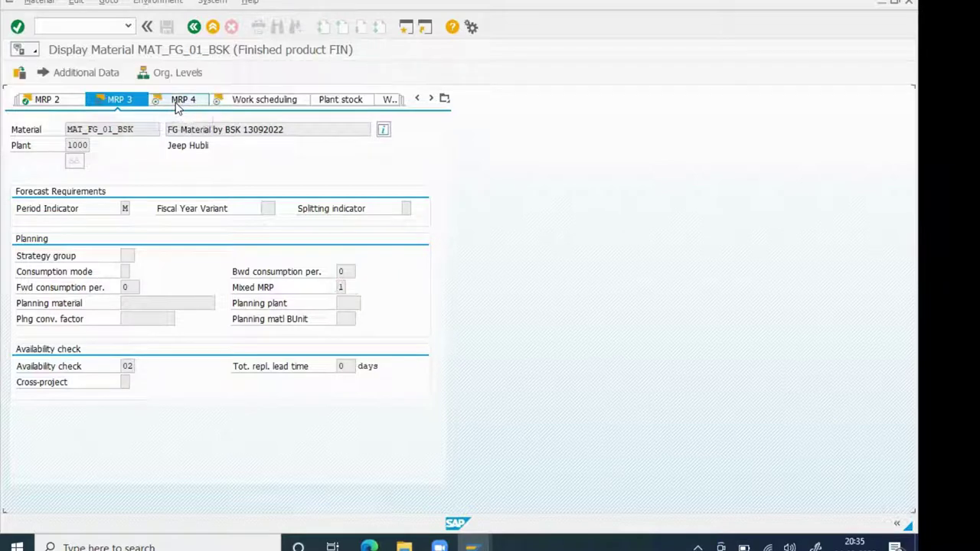
left_click(177, 101)
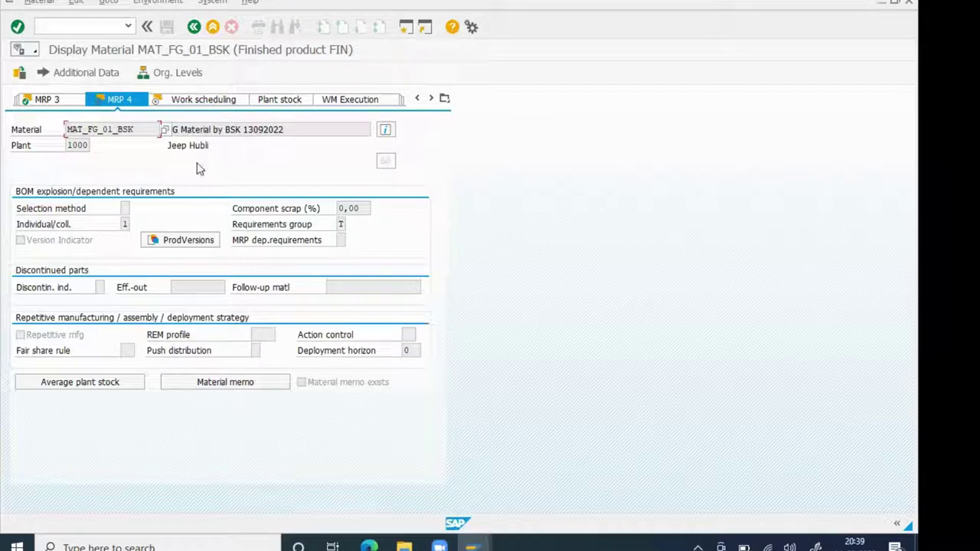
In the Work scheduling view, look up the production scheduling profiles available for plant 1000 without choosing one
left_click(206, 104)
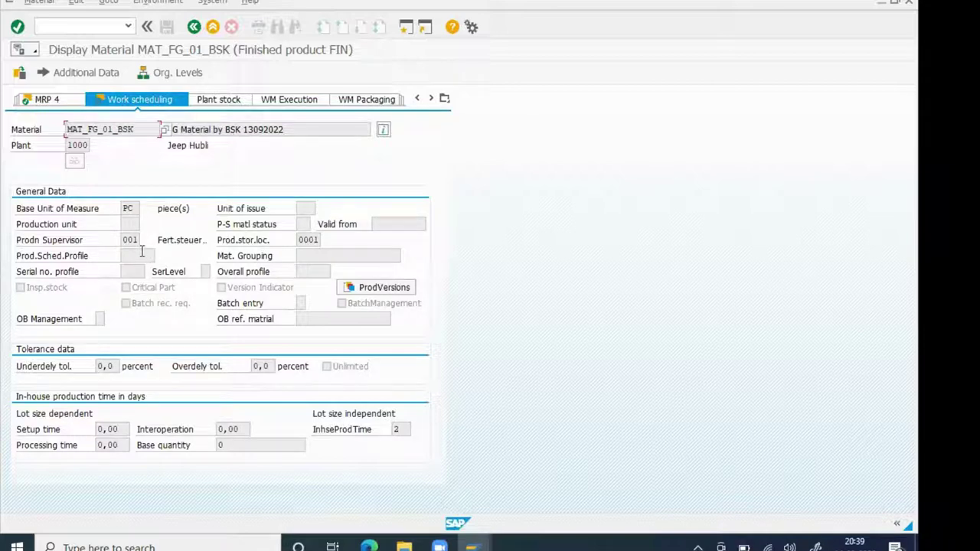
left_click(176, 105)
left_click(149, 256)
left_click(160, 257)
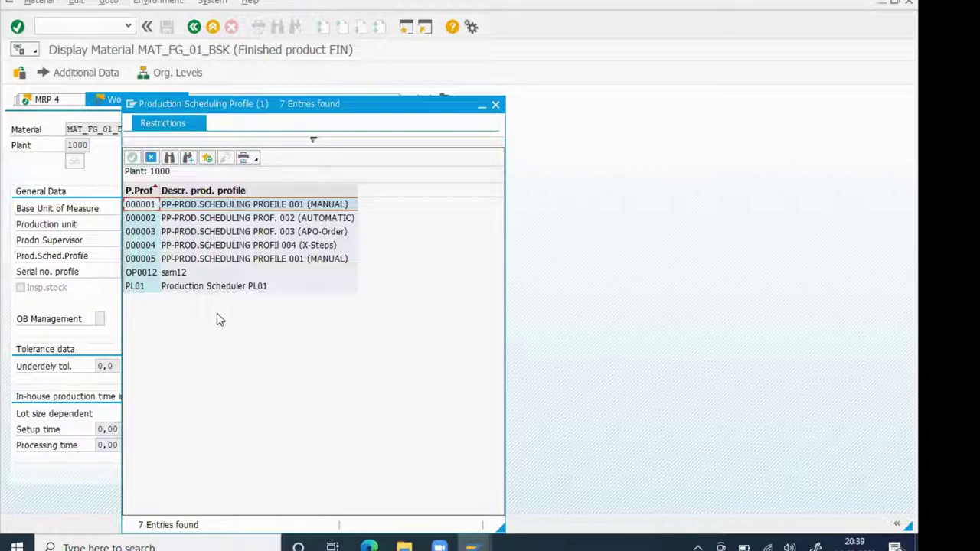
left_click(494, 108)
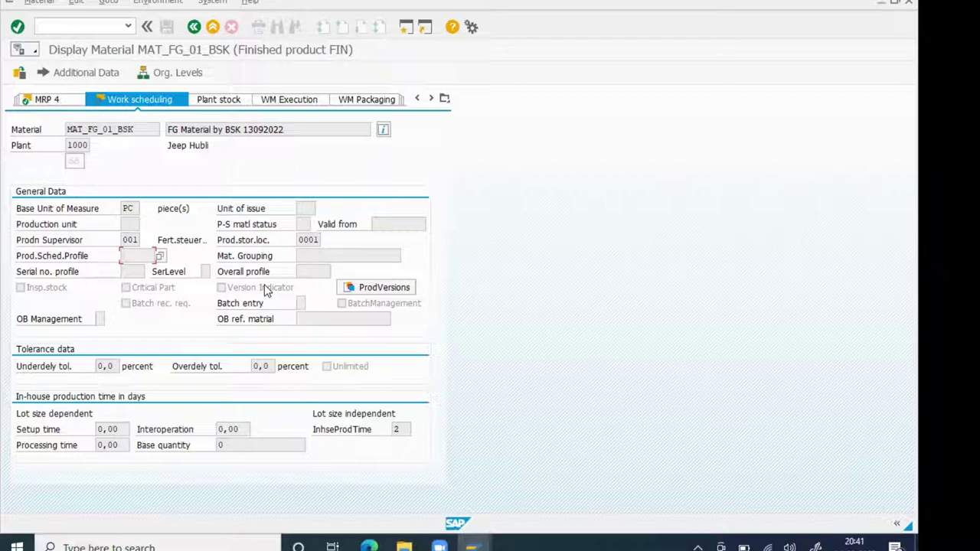
Open the Production Scheduling Profile maintenance overview by its transaction code in a new session
left_click(103, 24)
type("/oc")
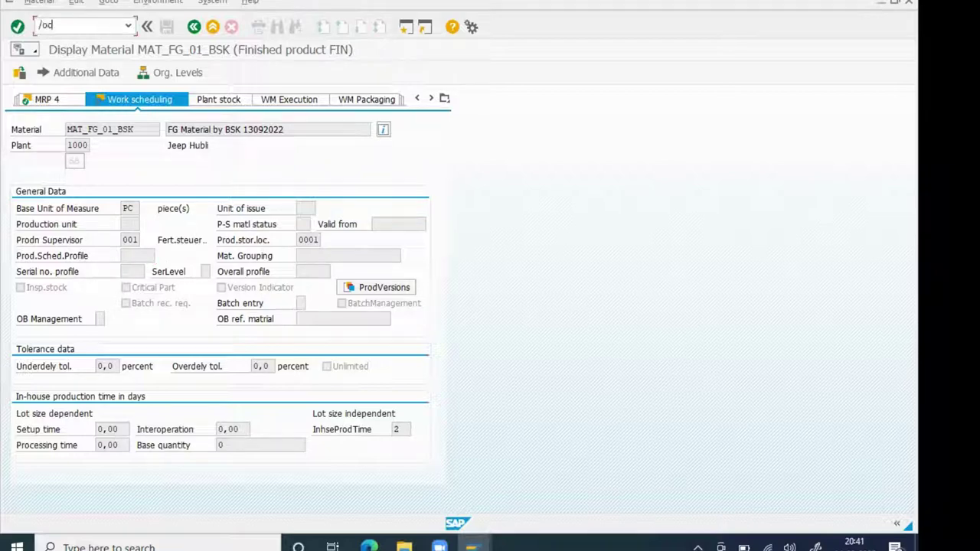
type("o")
type("01")
key("Return")
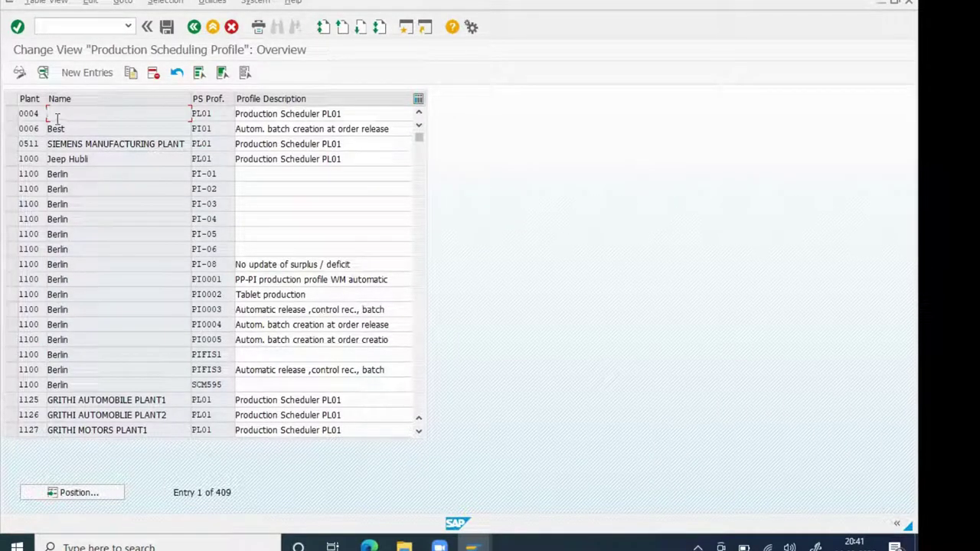
Open the details of production scheduling profile PL01 for plant 0004
left_click(14, 115)
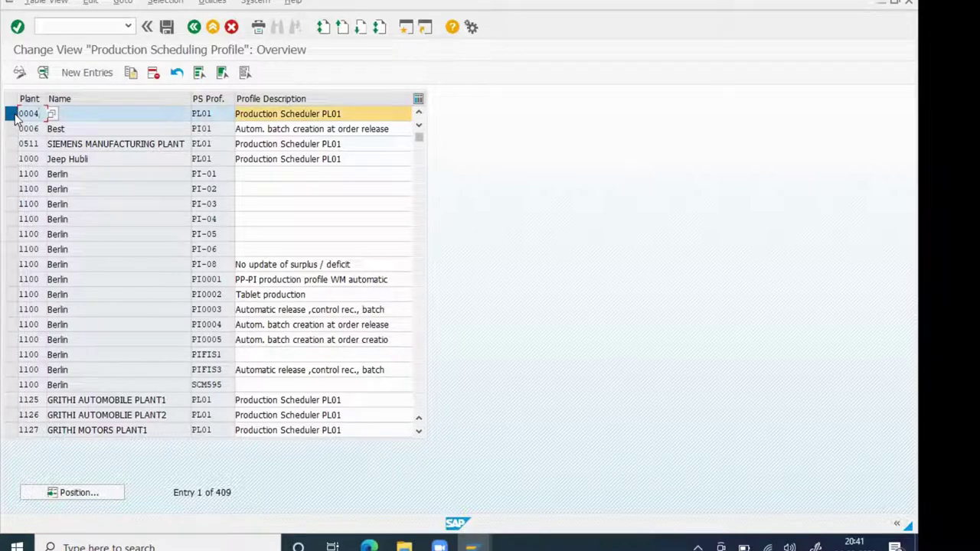
left_click(15, 117)
left_click(14, 117)
double_click(33, 115)
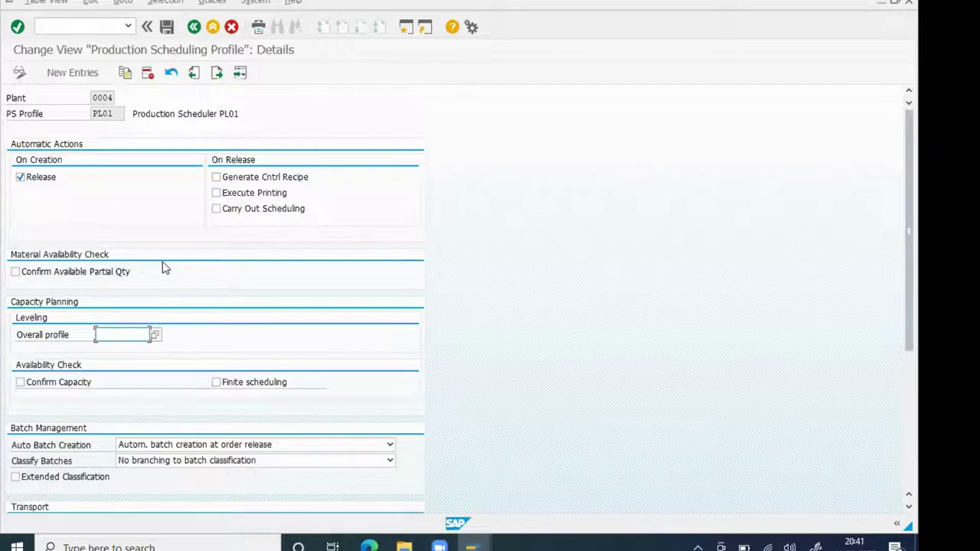
Examine all settings of profile PL01, from automatic actions, capacity planning and batch management to transport, confirmation, order types and BBD/SLED
key("Tab")
key("Tab")
key("Tab")
key("Tab")
key("Tab")
key("Tab")
key("Tab")
key("Tab")
key("Tab")
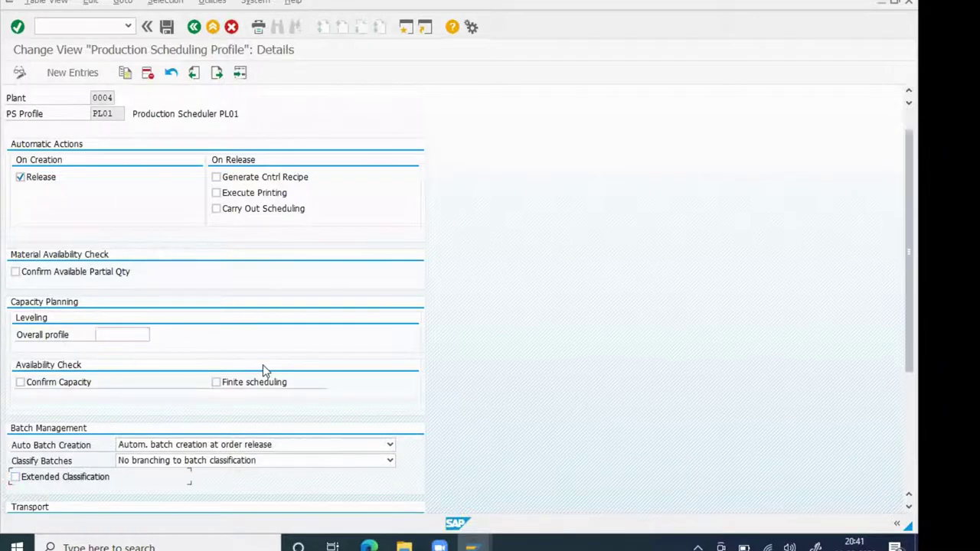
key("Tab")
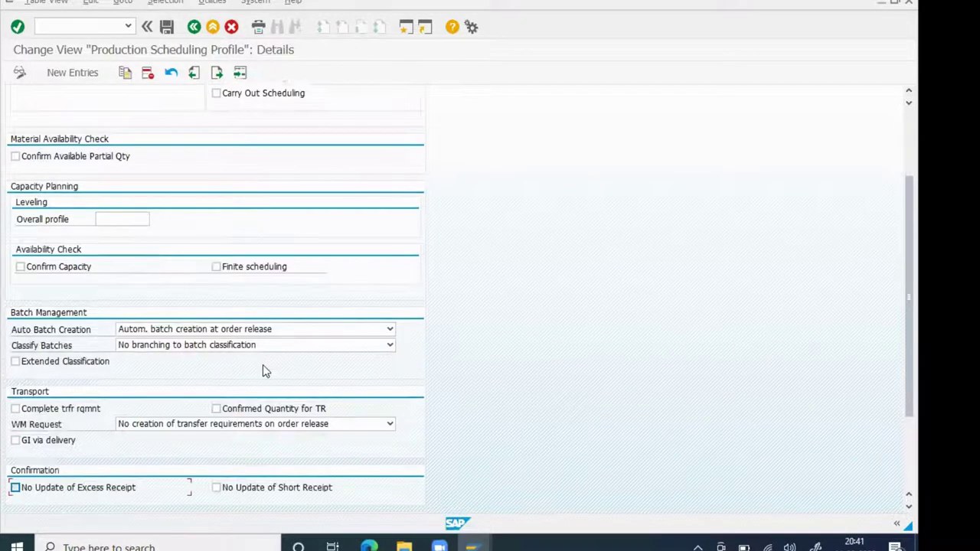
key("Tab")
scroll(263, 371, "up", 2)
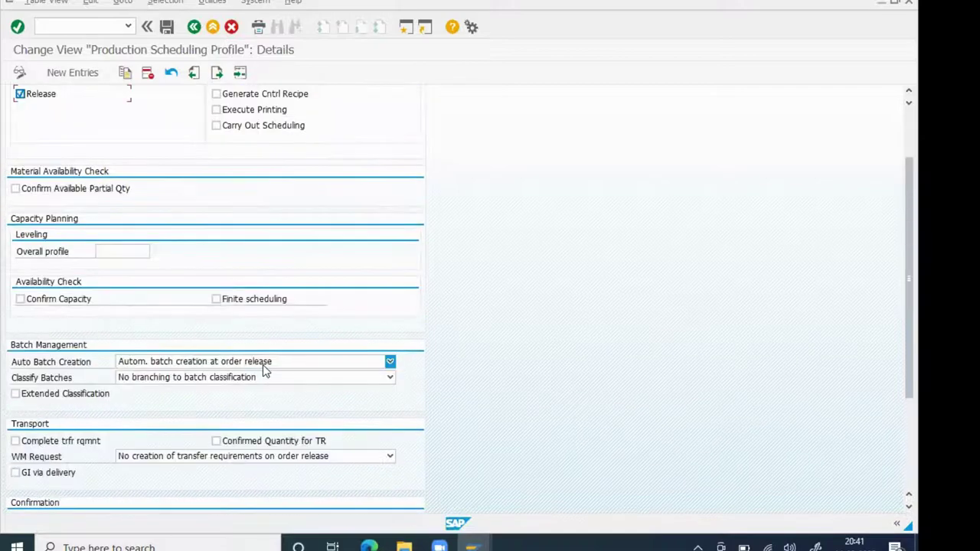
scroll(263, 371, "down", 2)
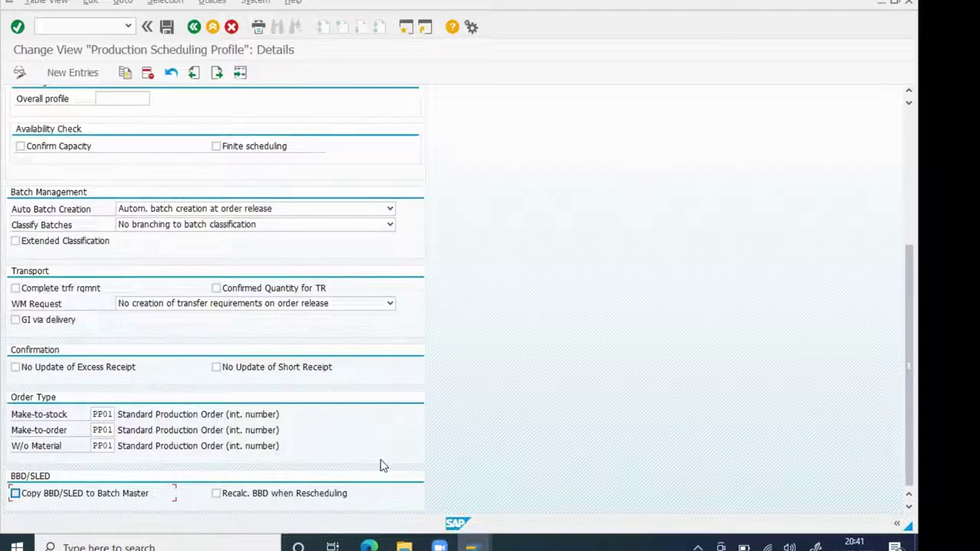
key("Up")
key("Up")
key("Up")
key("Up")
key("Up")
key("Up")
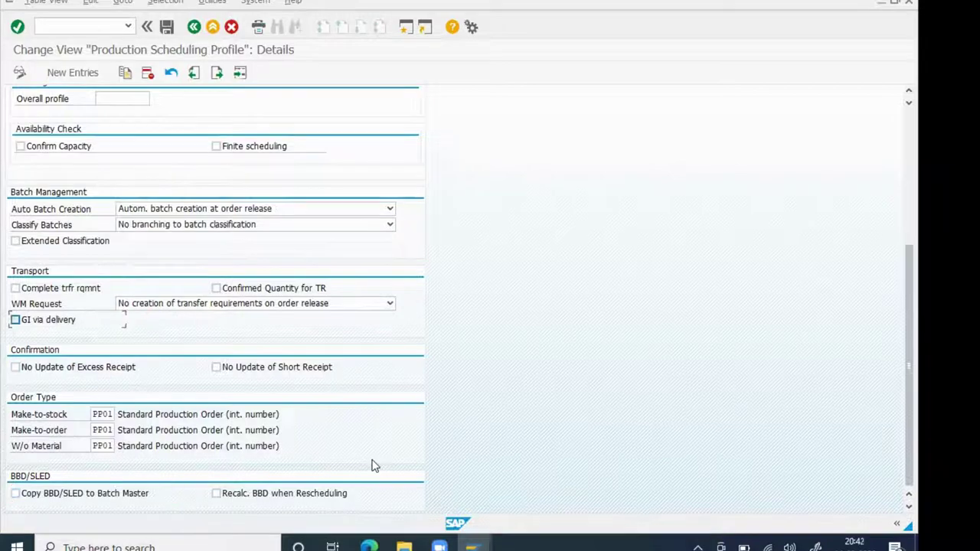
scroll(374, 465, "down", 3)
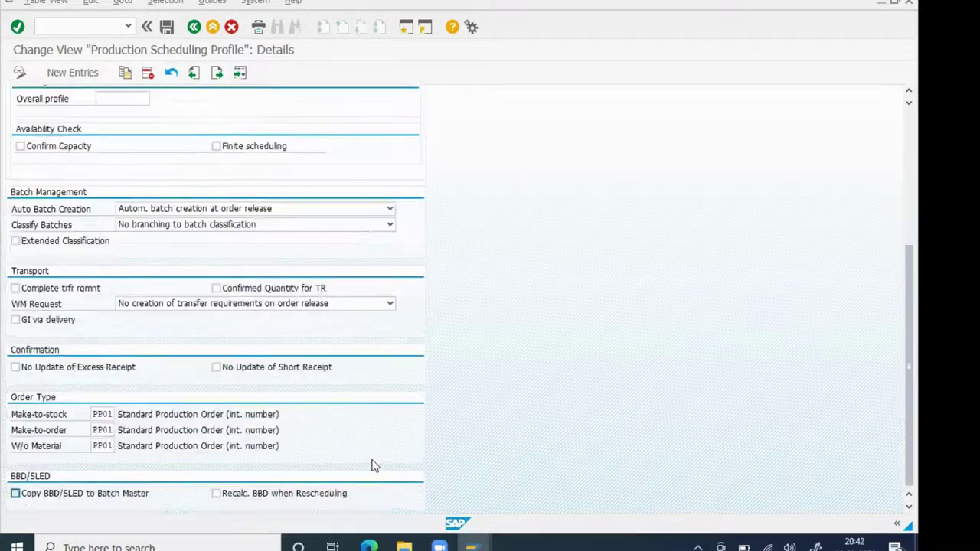
scroll(374, 465, "up", 3)
key("Down")
key("Up")
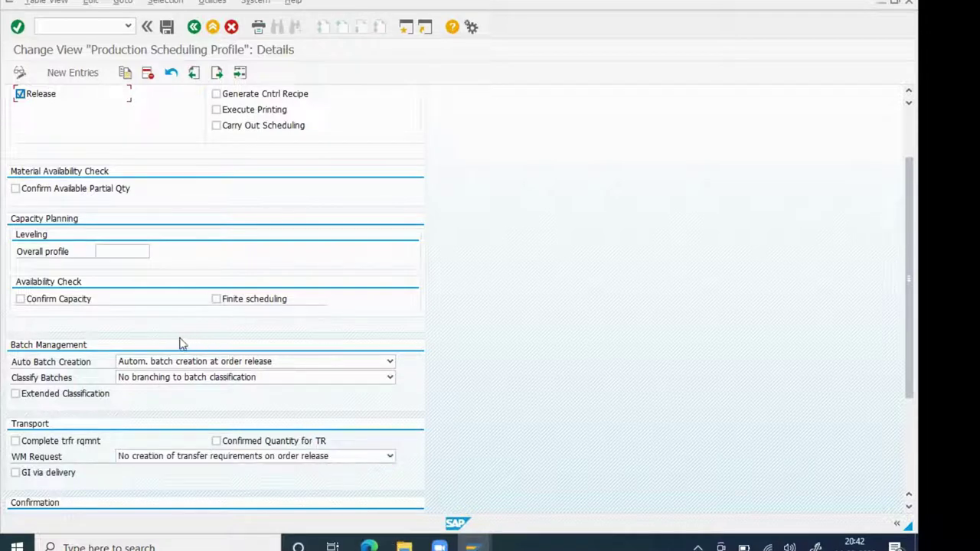
Check the options offered for automatic batch creation and close the list without changing the selection
left_click(127, 366)
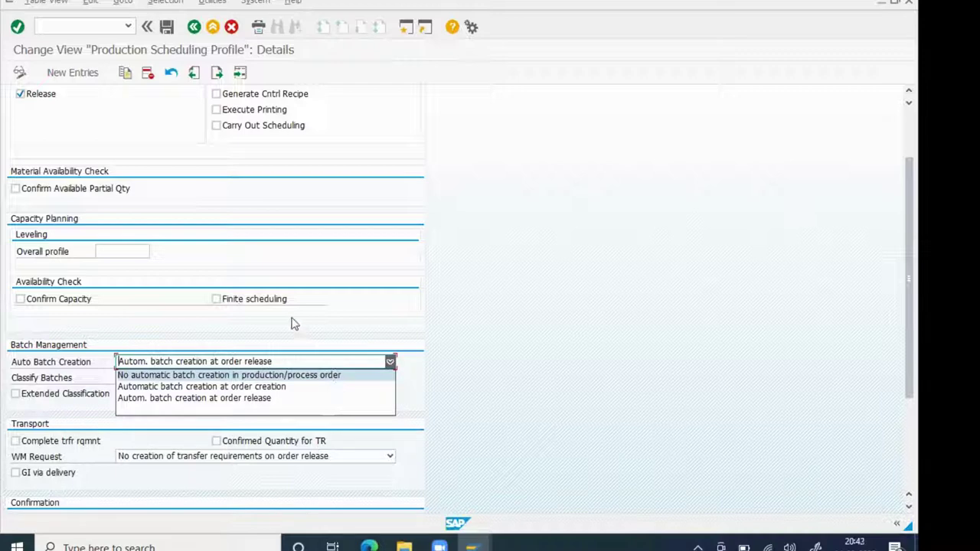
left_click(511, 400)
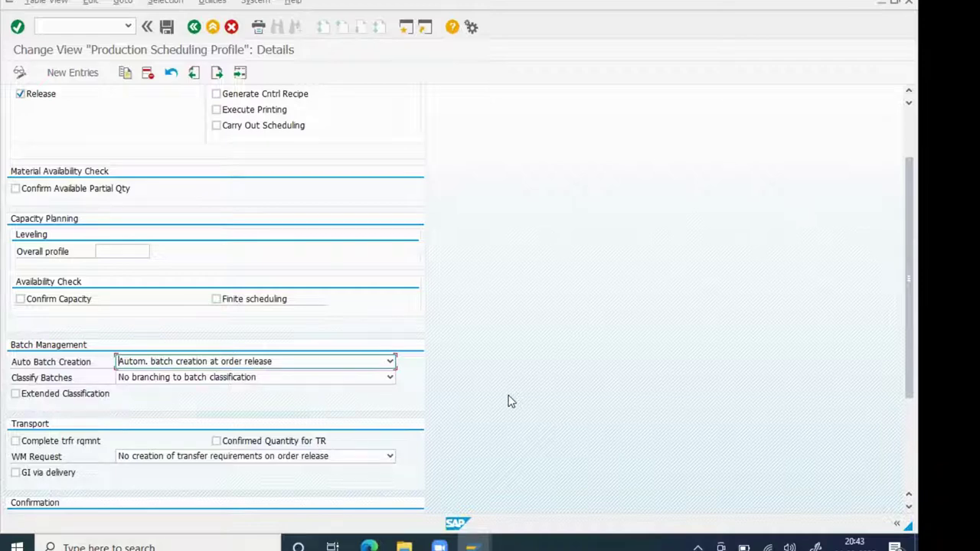
left_click(149, 32)
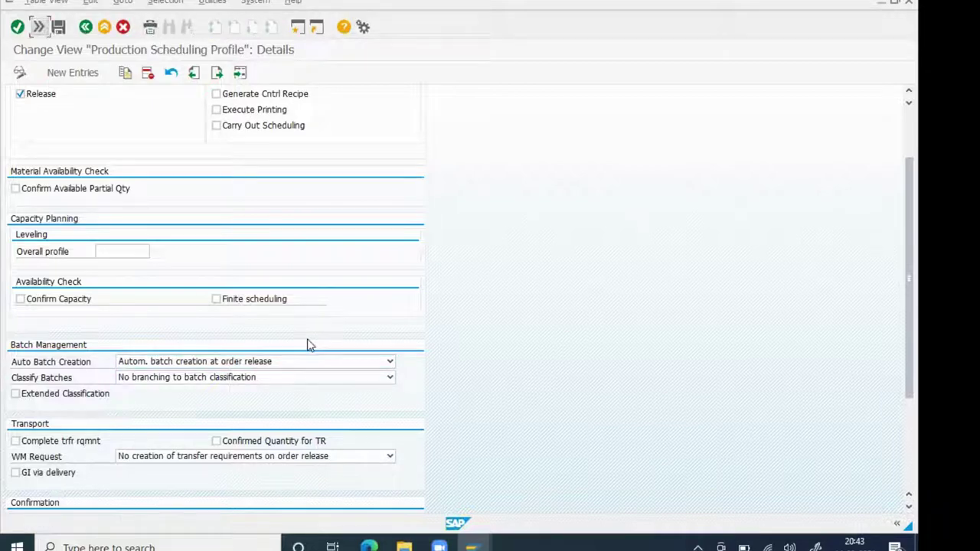
left_click(43, 32)
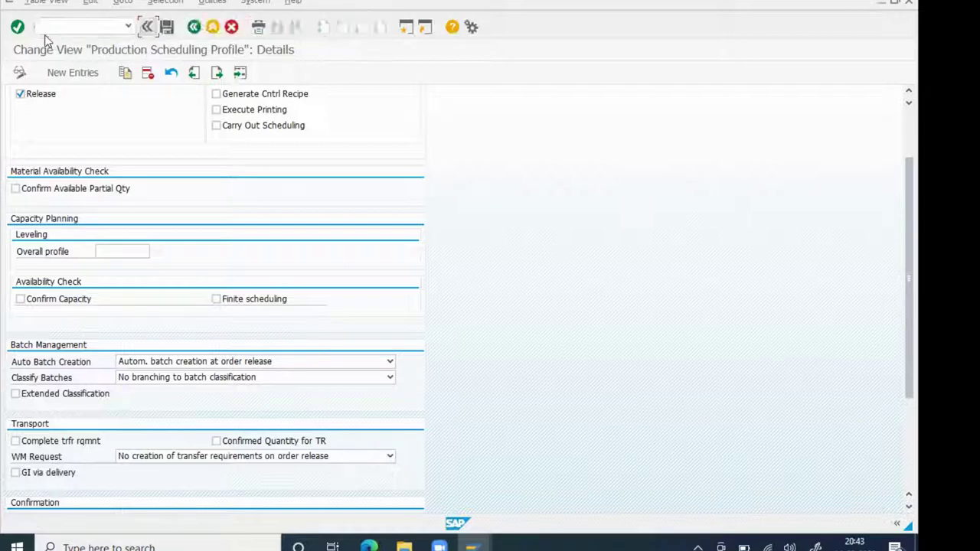
Leave the production scheduling profile session and exit the Work scheduling view of MAT_FG_01_BSK to the material display's initial screen
left_click(898, 4)
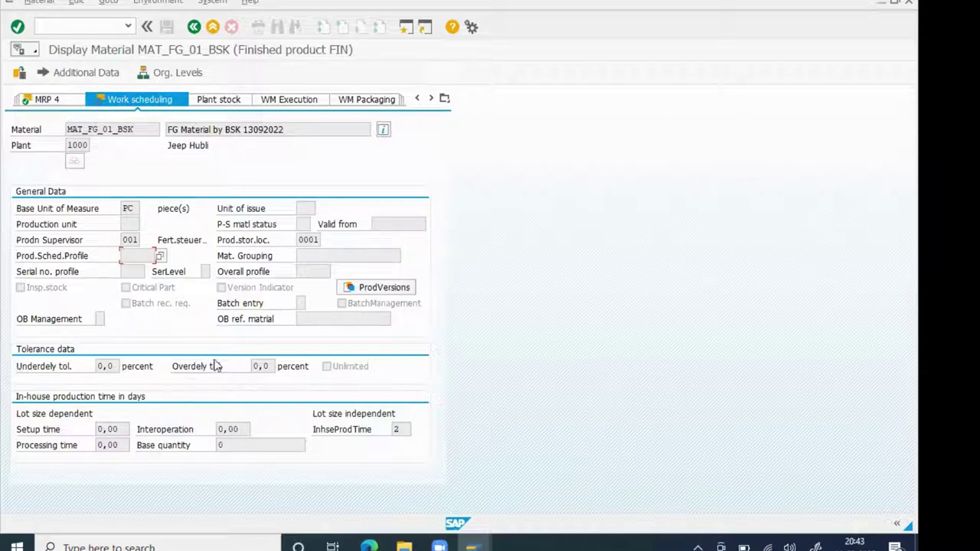
left_click(344, 306)
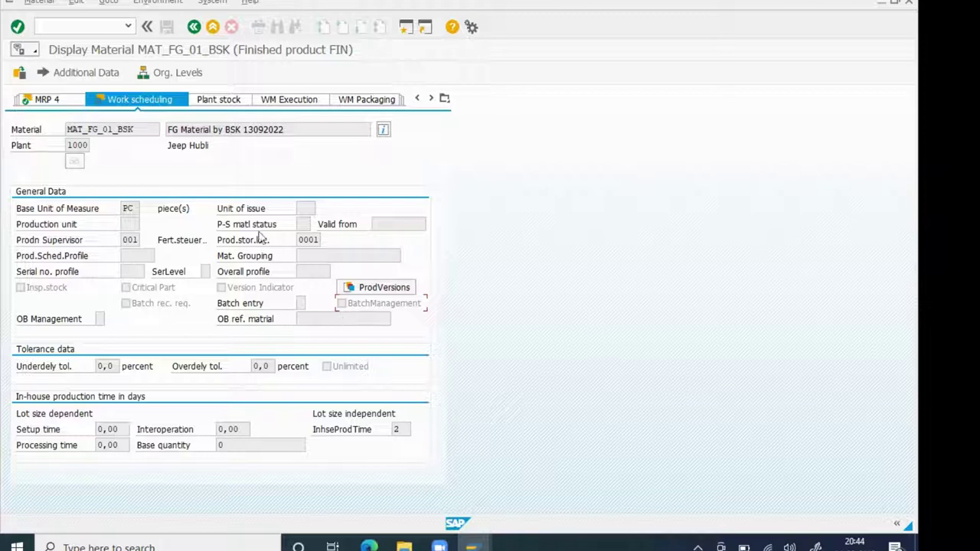
left_click(196, 35)
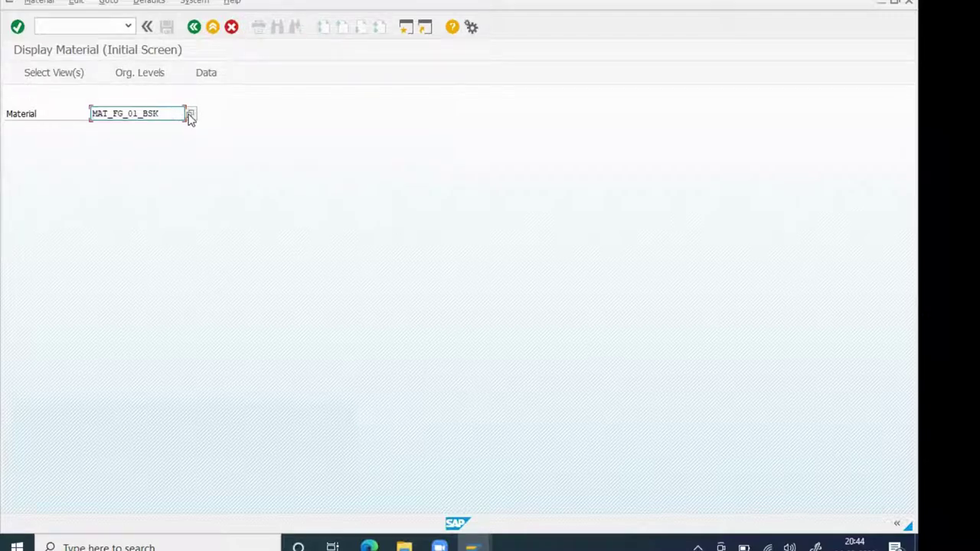
Replace the material to display with MAT_SFG_01 and bring up its view selection
left_click(190, 115)
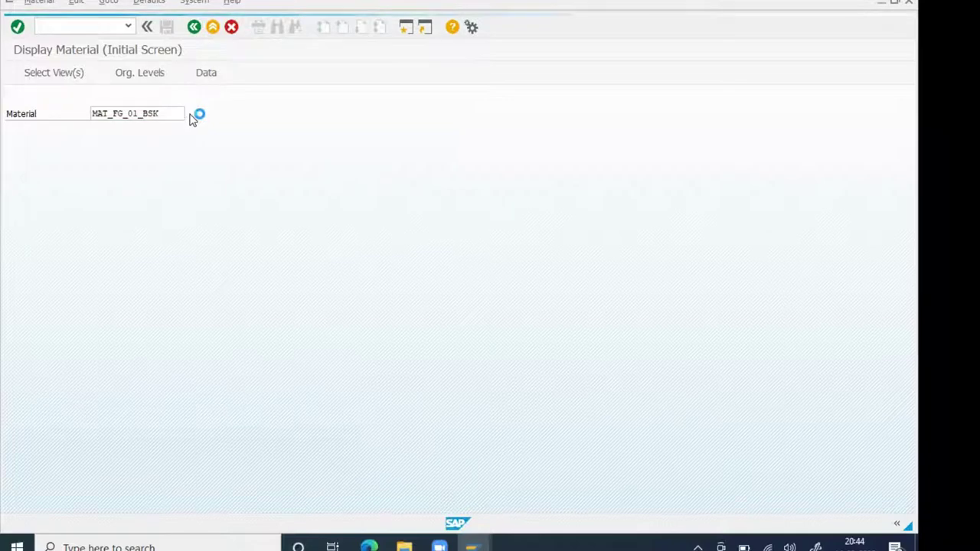
key("Escape")
left_click(163, 116)
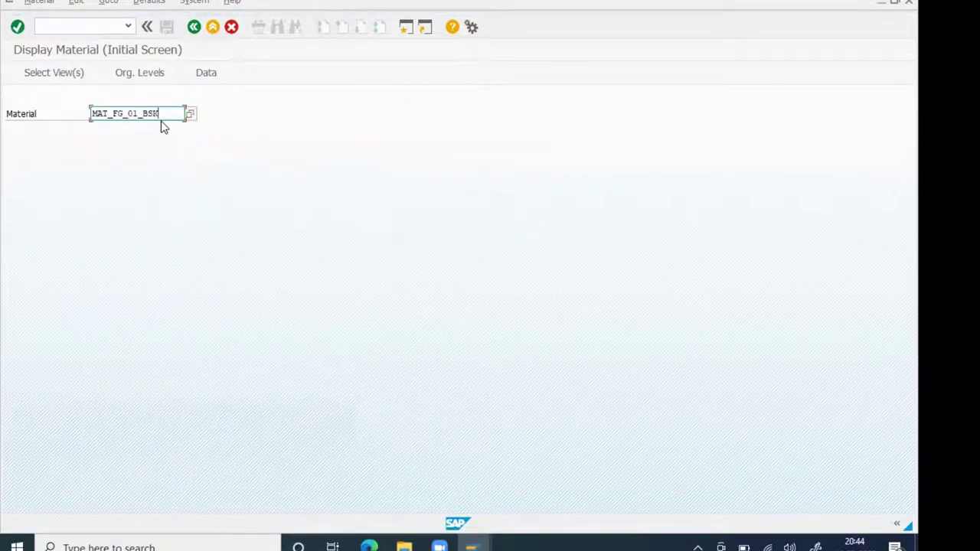
type("\\")
key("BackSpace")
key("BackSpace")
key("BackSpace")
key("BackSpace")
key("BackSpace")
key("BackSpace")
key("BackSpace")
key("BackSpace")
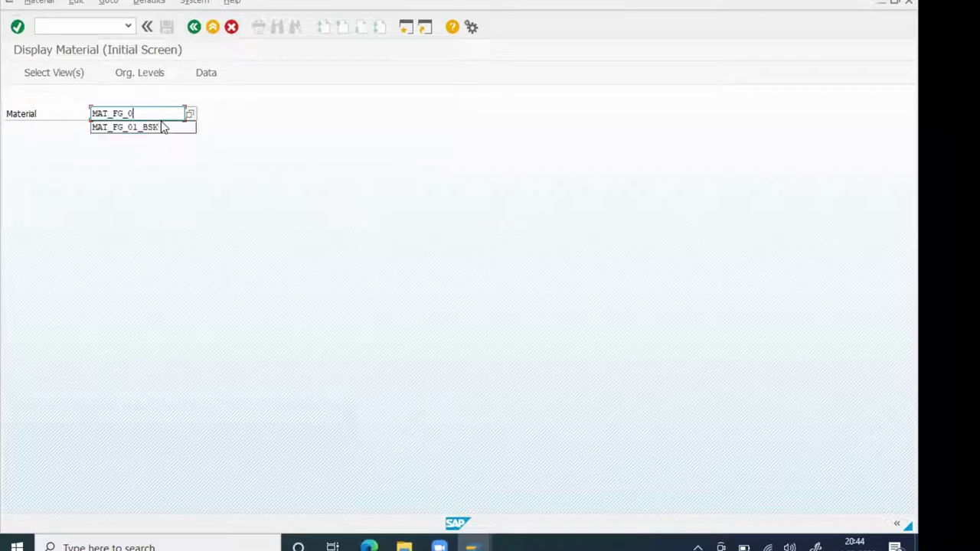
key("BackSpace")
key("BackSpace")
key("BackSpace")
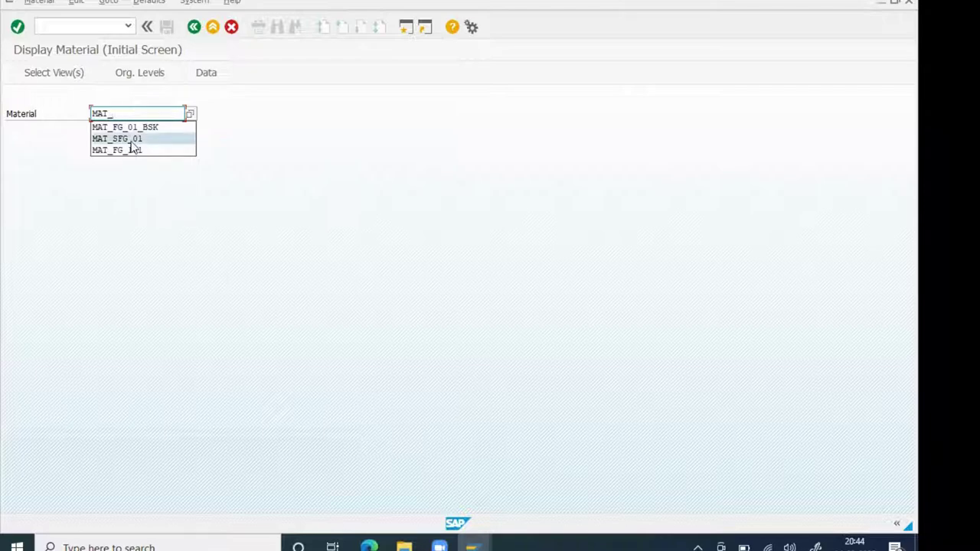
left_click(130, 140)
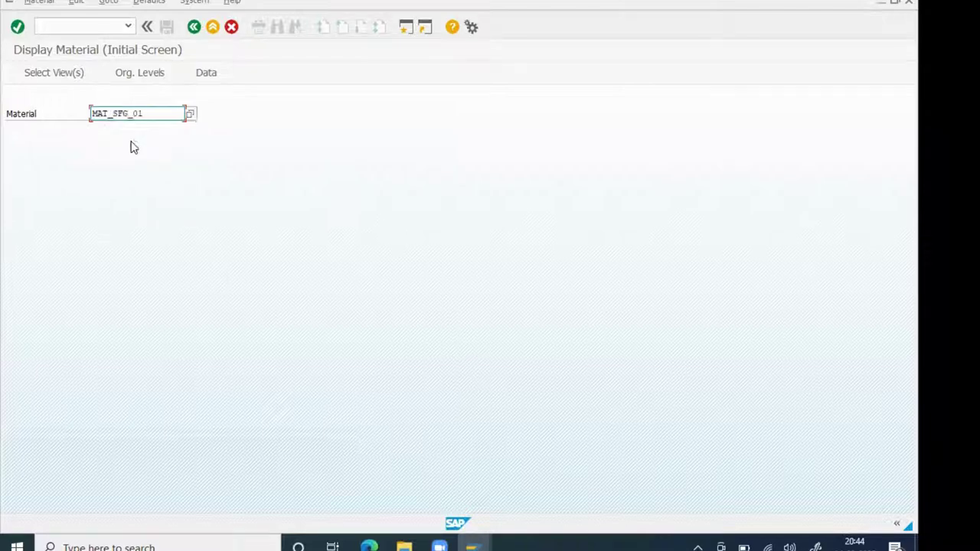
key("Return")
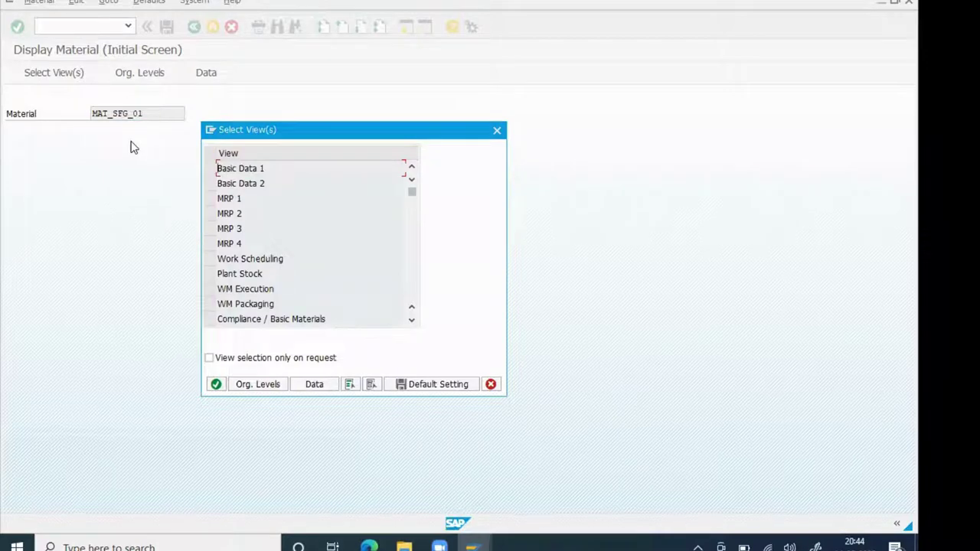
Display the MRP 1, MRP 2, MRP 3, MRP 4 and Work Scheduling views of MAT_SFG_01 for plant 1000
left_click(211, 199)
left_click(212, 214)
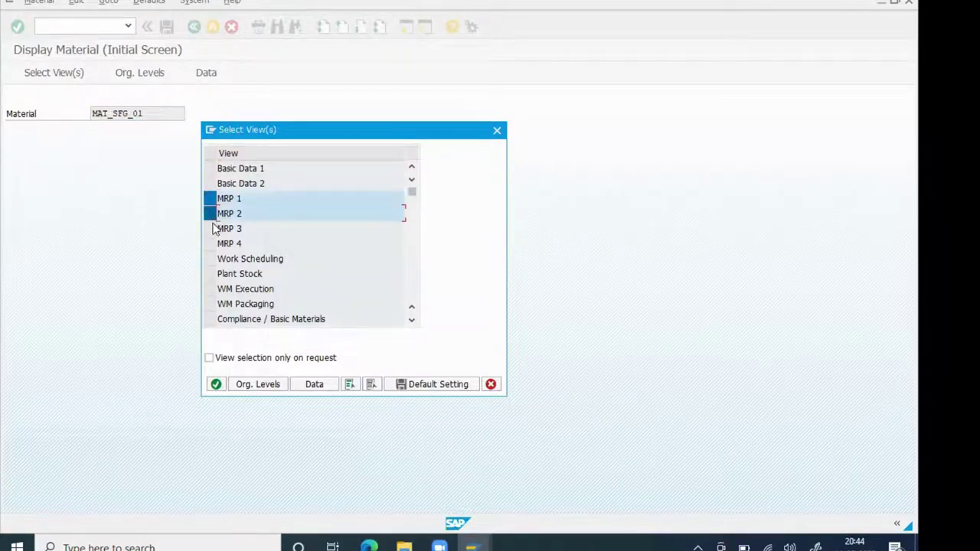
left_click(212, 229)
left_click(212, 243)
left_click(211, 259)
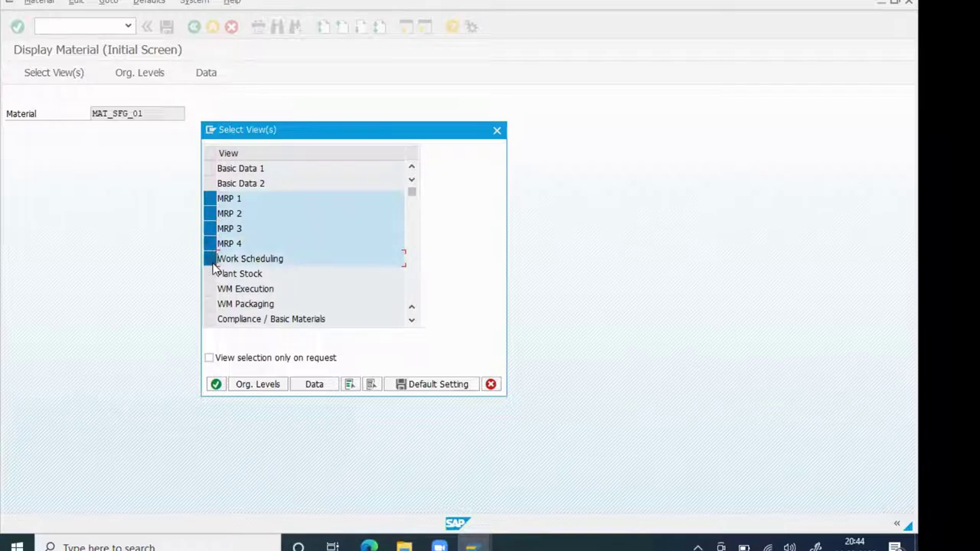
left_click(413, 386)
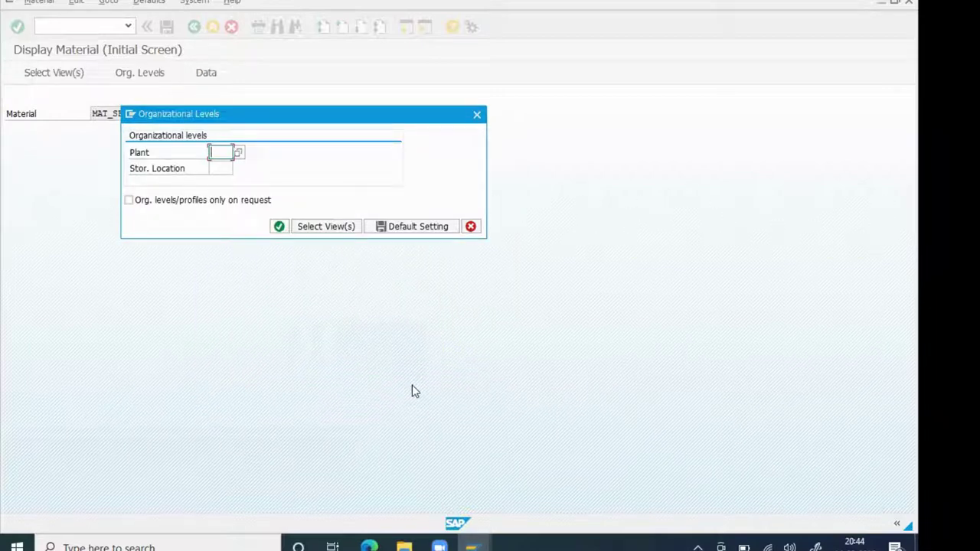
type("1")
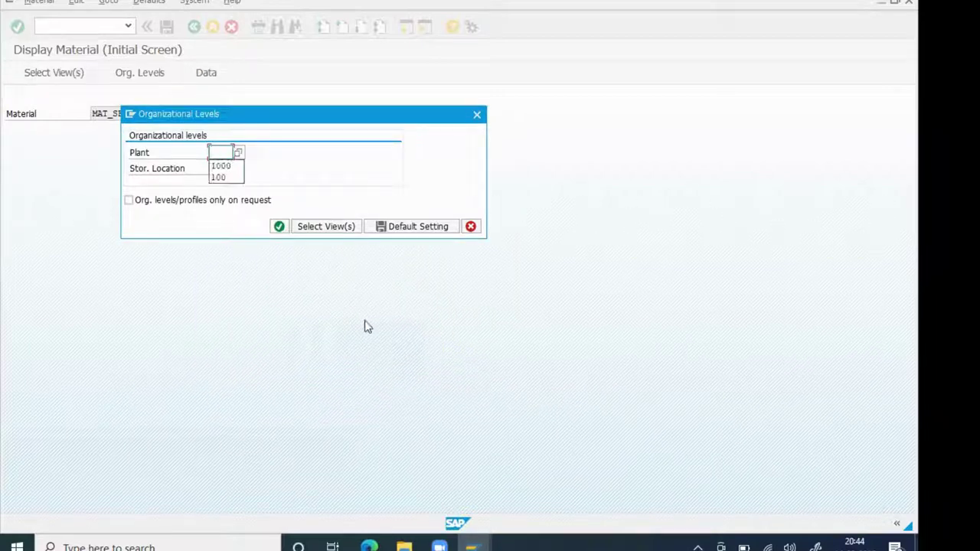
left_click(232, 164)
key("Return")
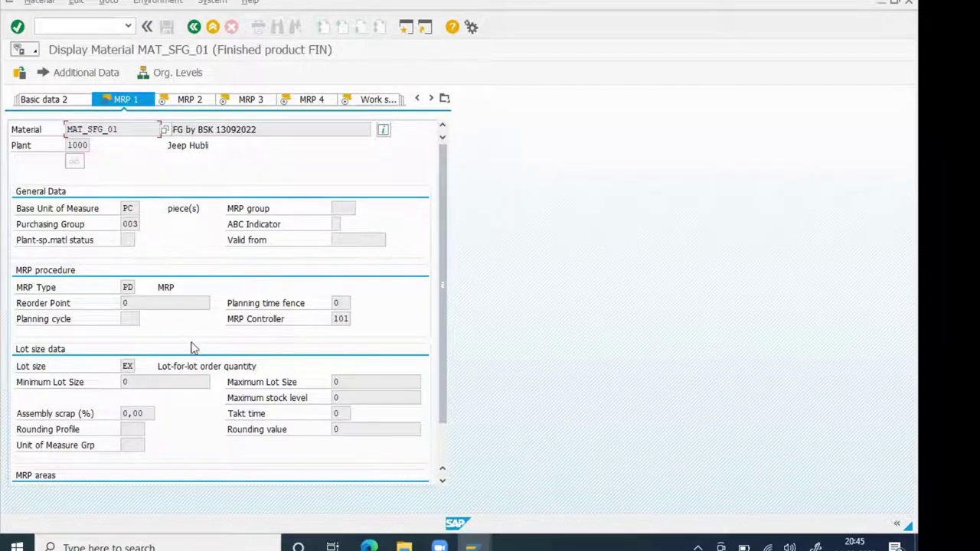
Examine the settings of MAT_SFG_01 in MRP 1 to MRP 4 and Work scheduling, including the production scheduling profile field
left_click(198, 101)
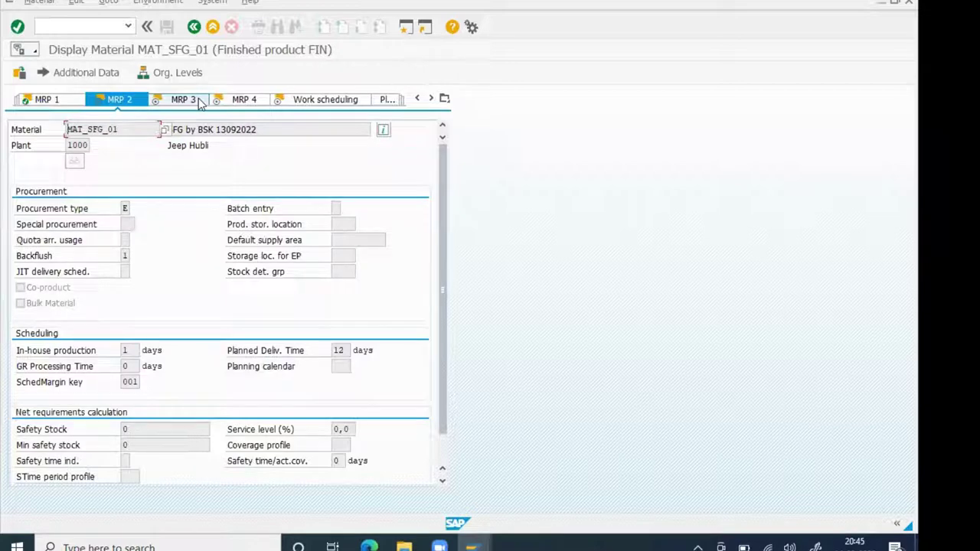
left_click(69, 106)
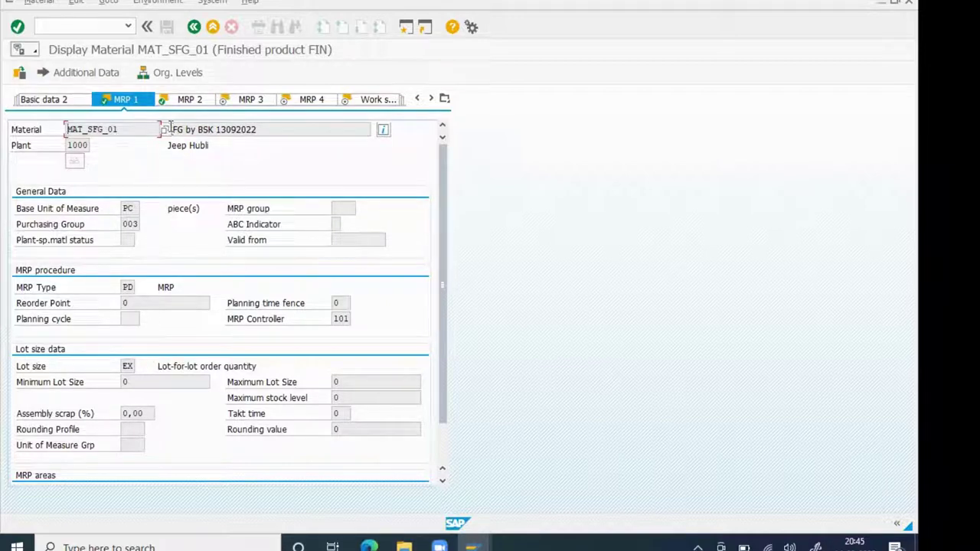
key("Return")
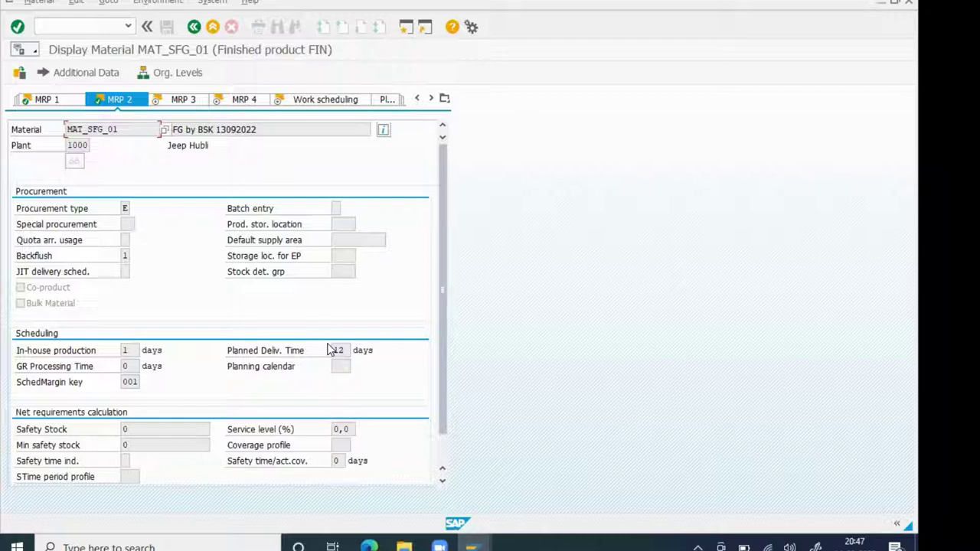
left_click(184, 100)
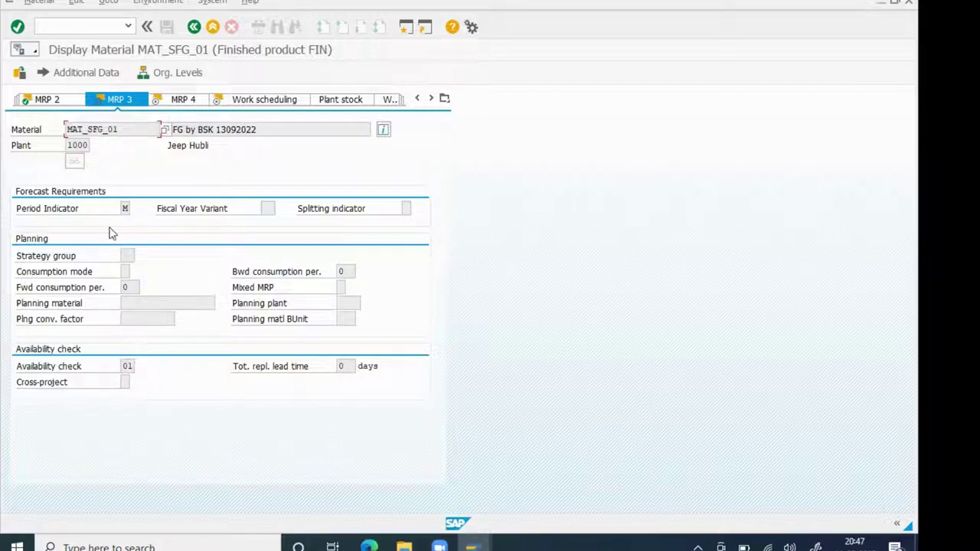
left_click(182, 100)
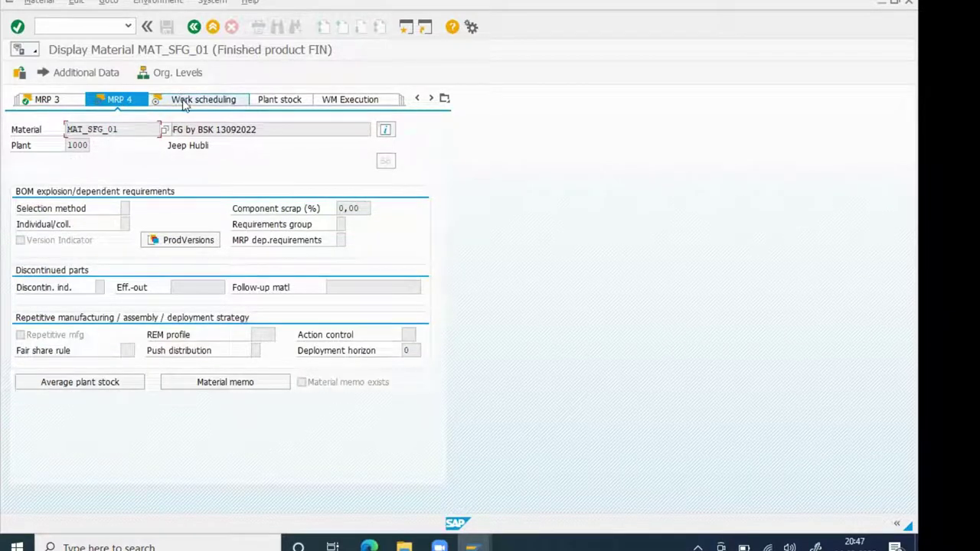
left_click(184, 103)
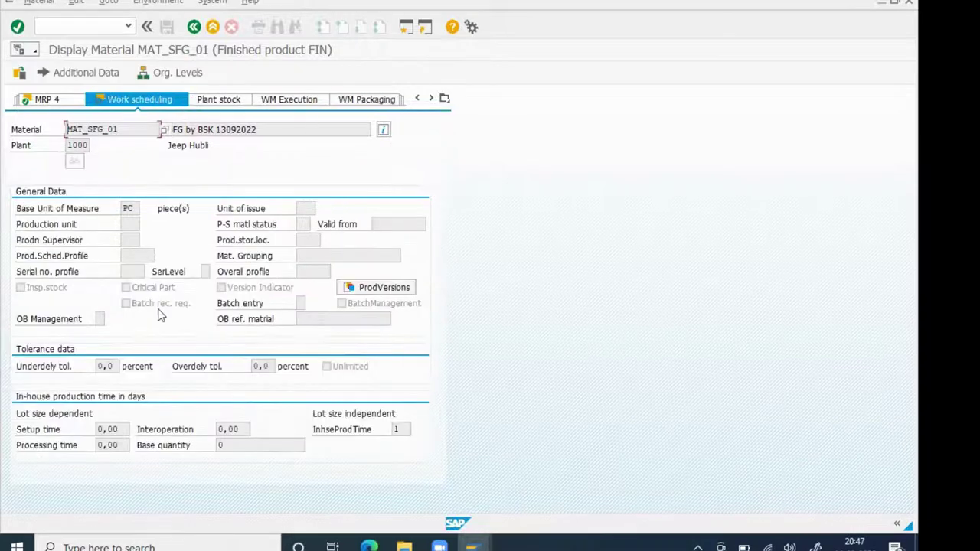
left_click(127, 256)
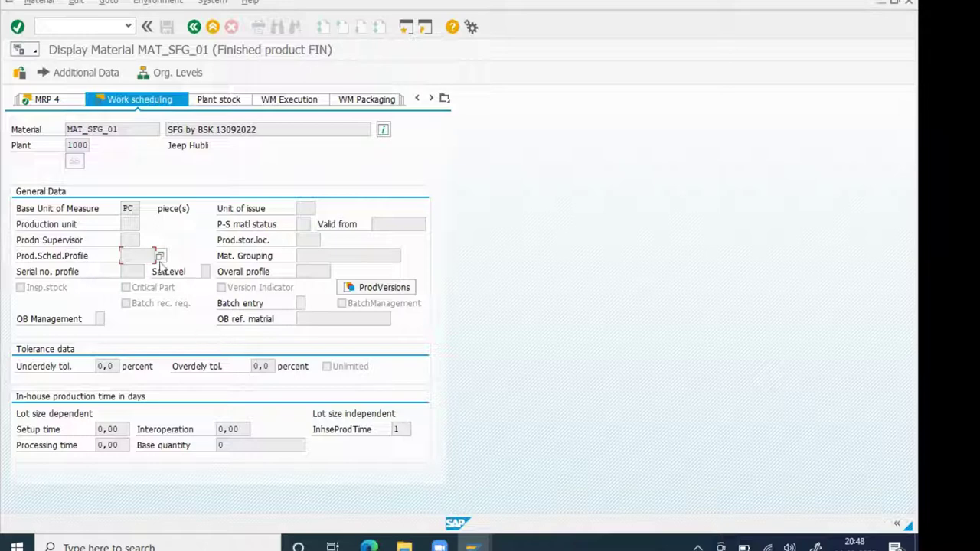
Leave the material display and start the Create Material transaction with the code /nmm01
left_click(147, 27)
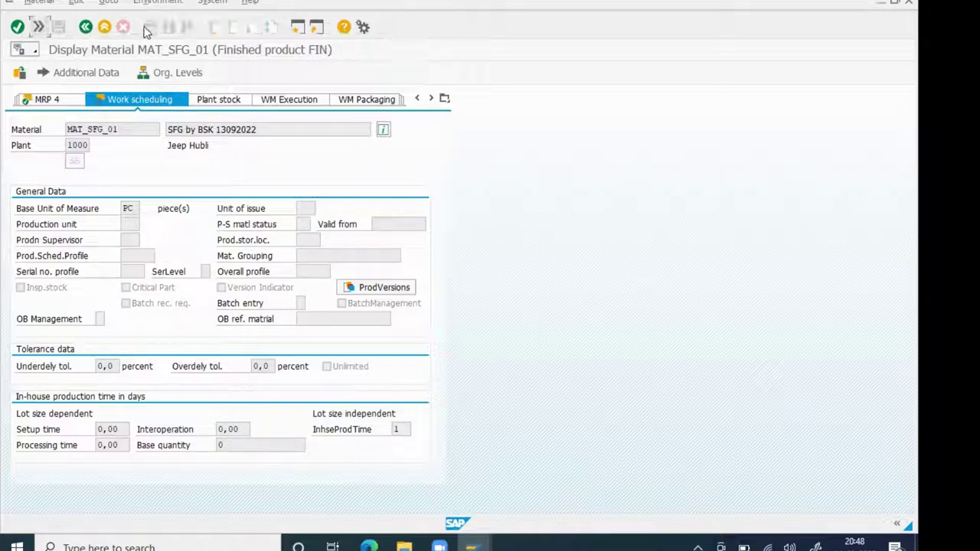
left_click(40, 28)
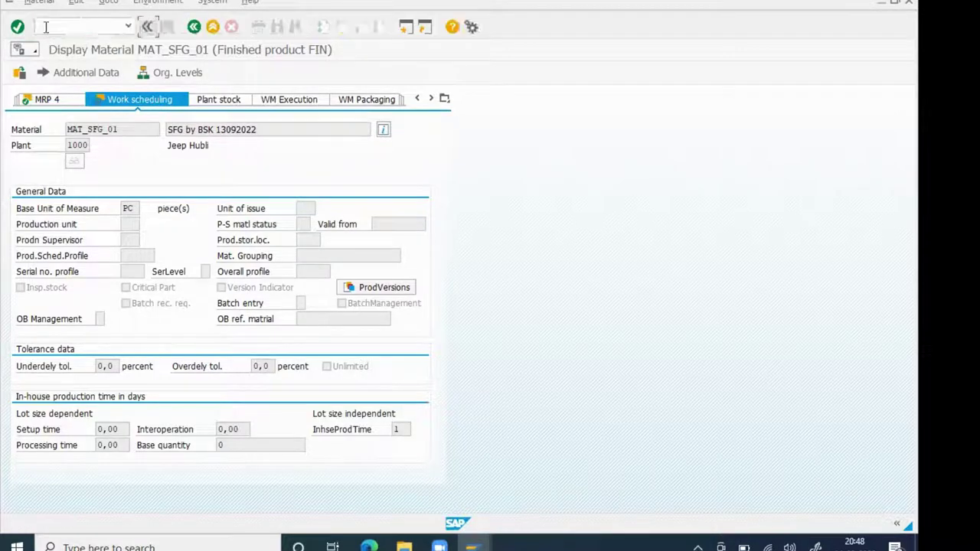
type("/nmmo")
key("BackSpace")
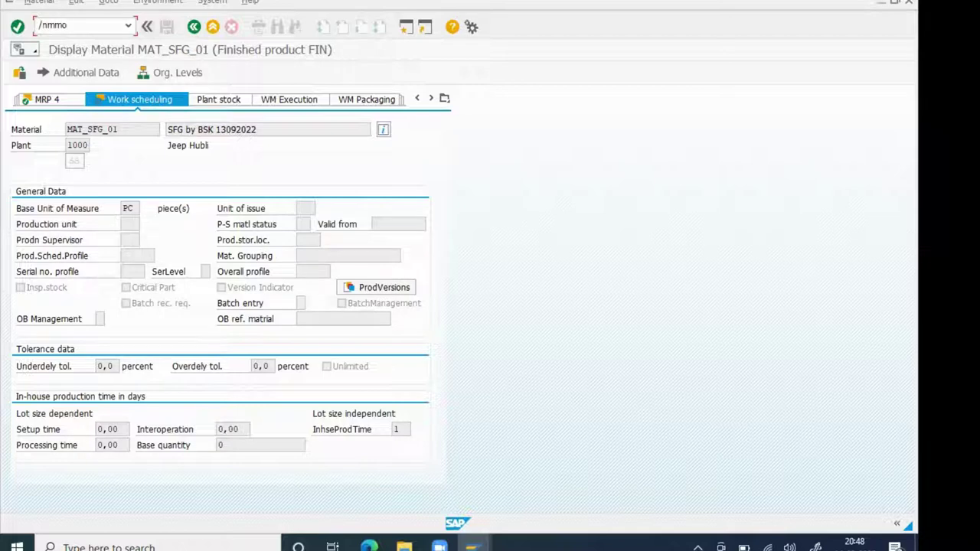
type("01")
key("Return")
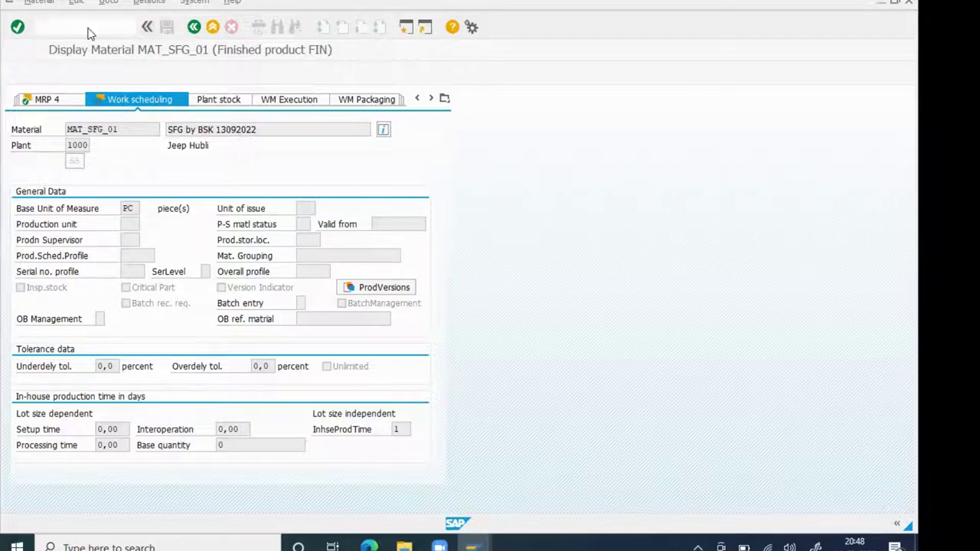
Enter MAT_RAW_01 as the new material's number, adapting it from the earlier entry MAT_SFG_01
left_click(112, 115)
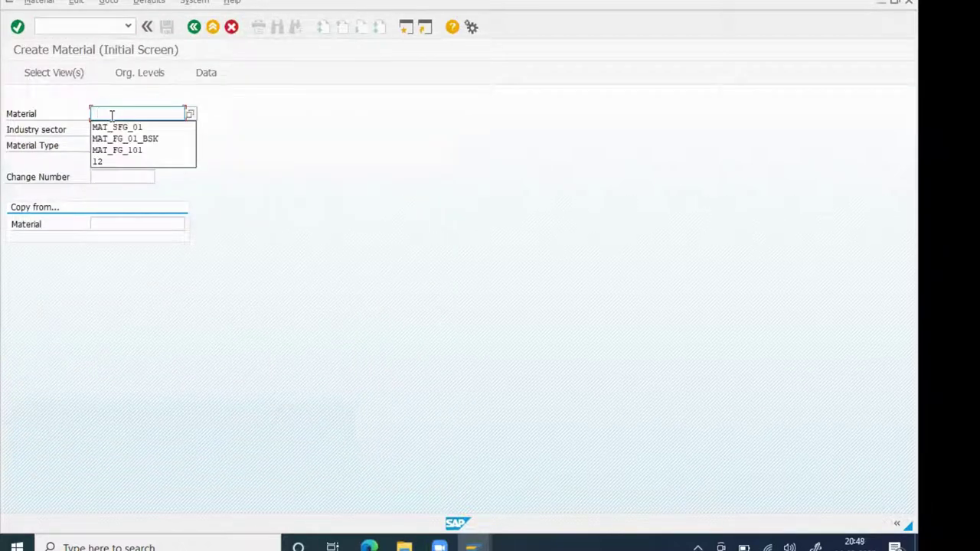
left_click(112, 128)
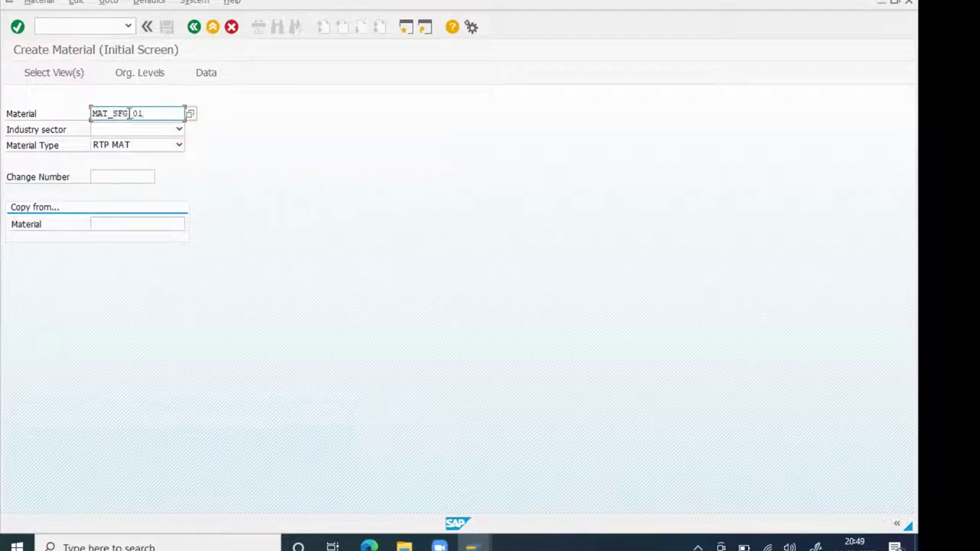
left_click(131, 114)
key("BackSpace")
key("BackSpace")
key("BackSpace")
type("RAW_01")
Set the industry sector of the new material to Mechanical Industry
left_click(157, 129)
scroll(157, 129, "down", 1)
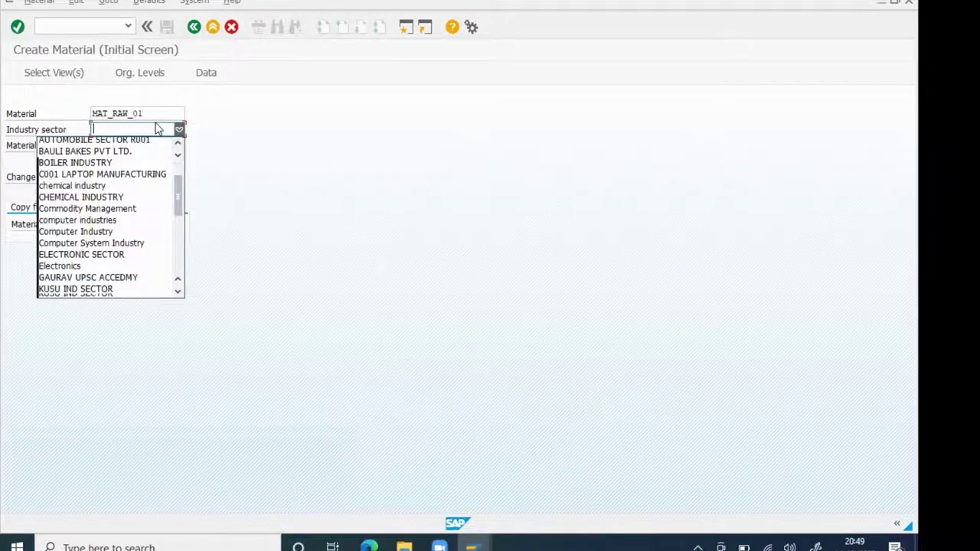
scroll(157, 129, "down", 1)
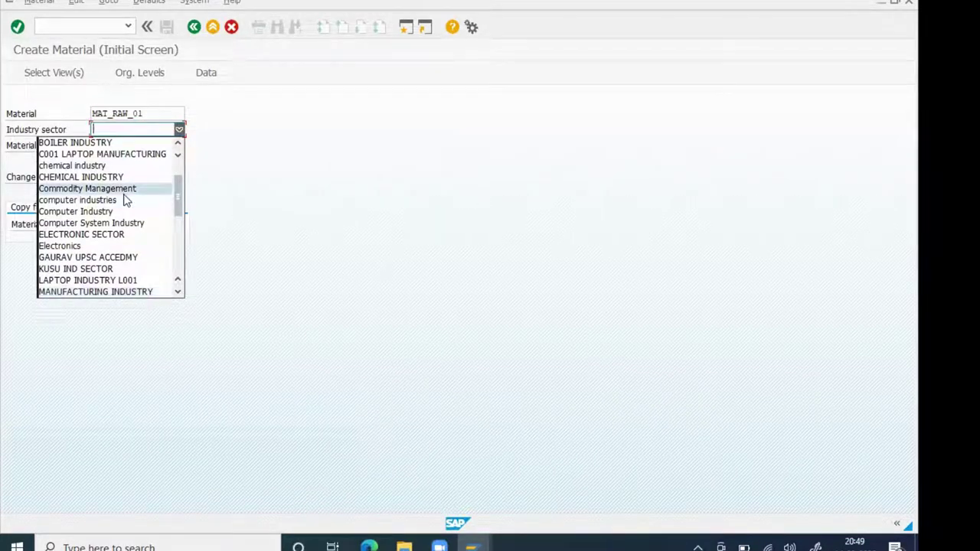
scroll(126, 200, "down", 5)
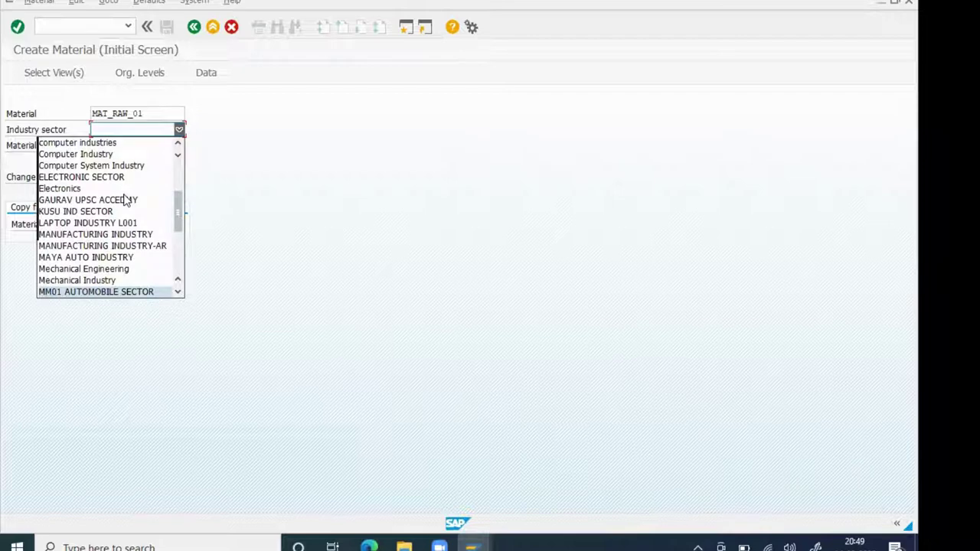
scroll(126, 201, "up", 1)
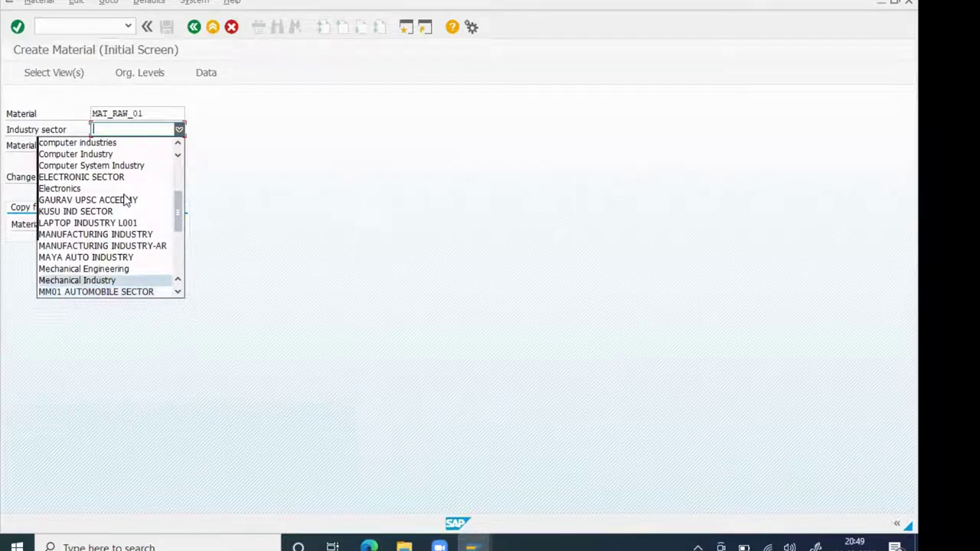
key("Return")
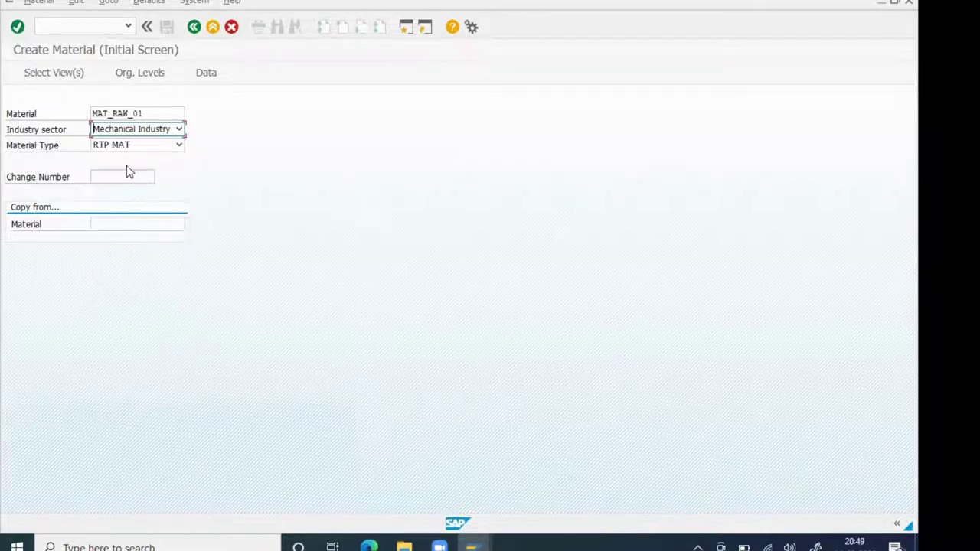
Set the material type of MAT_RAW_01 to the first visible "ROH materaial type Custom" entry
left_click(180, 147)
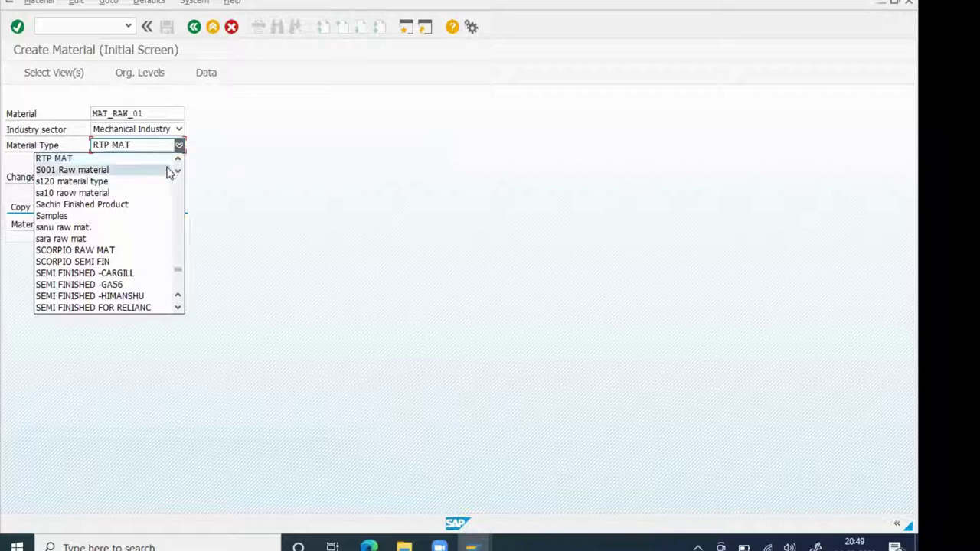
scroll(170, 173, "up", 10)
scroll(170, 173, "down", 10)
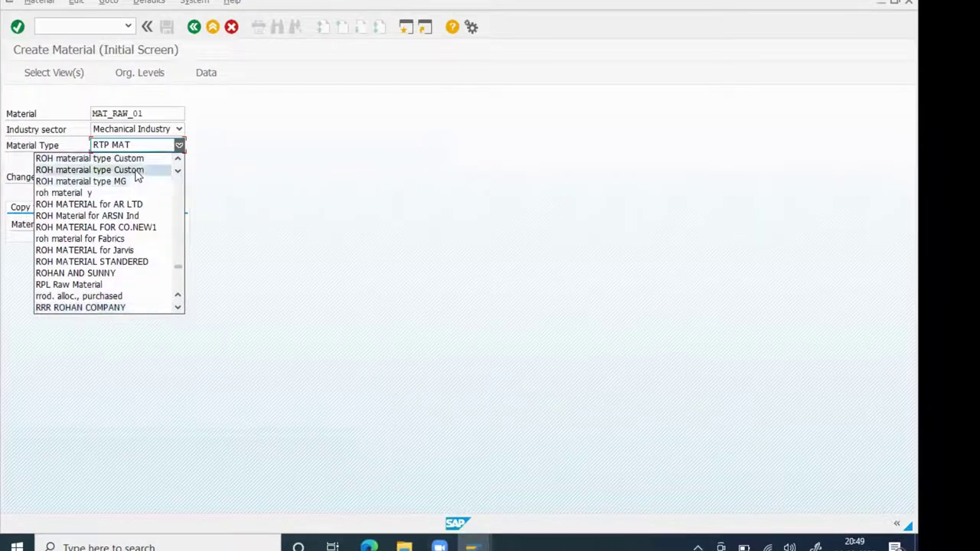
left_click(139, 161)
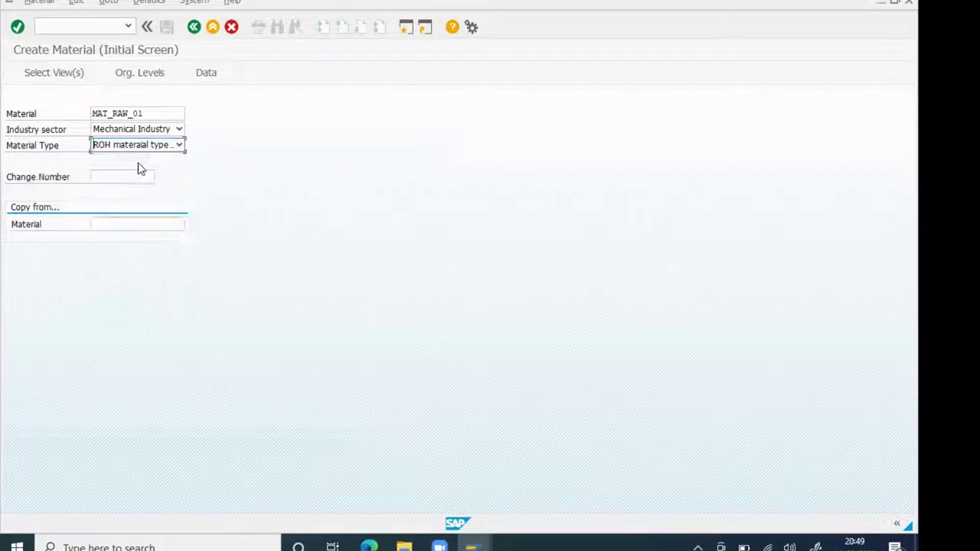
left_click(179, 146)
left_click(181, 148)
key("Return")
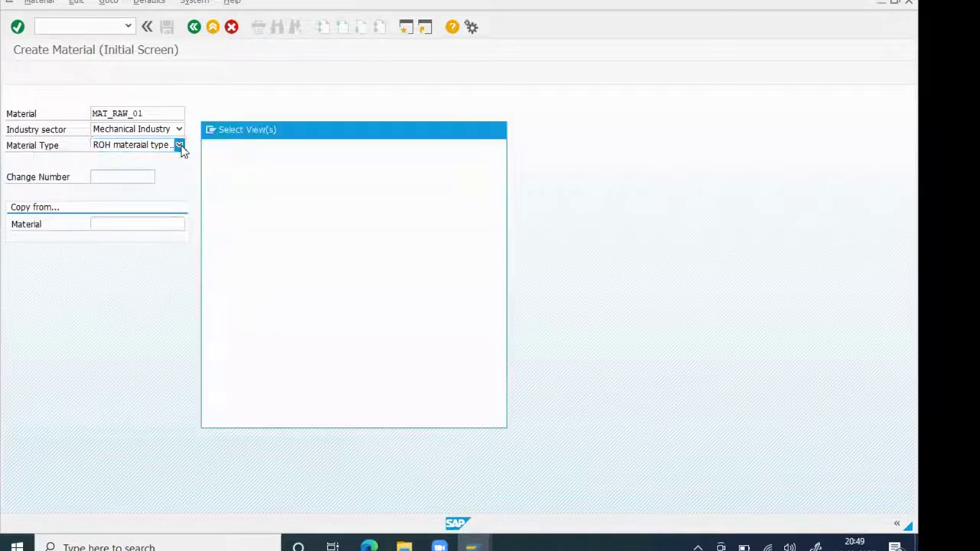
left_click(210, 169)
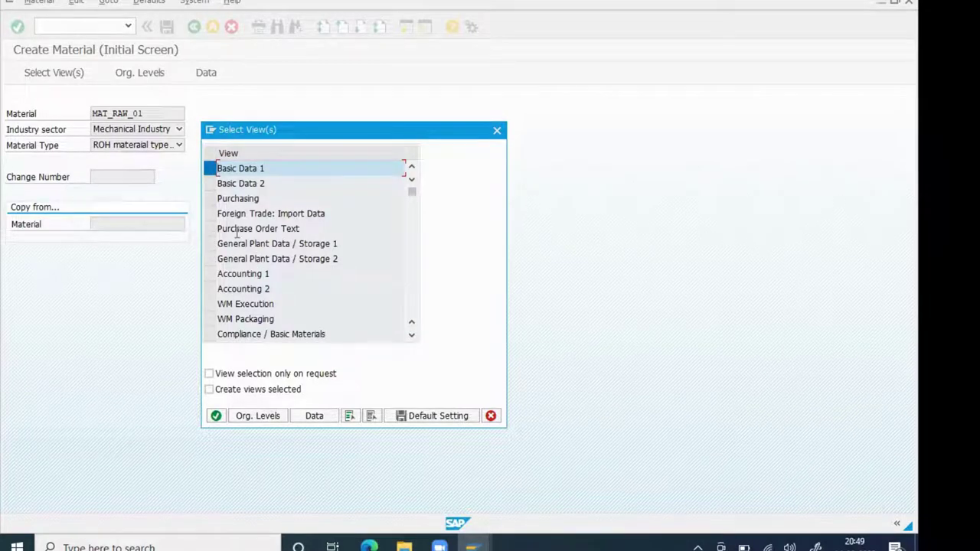
left_click(210, 198)
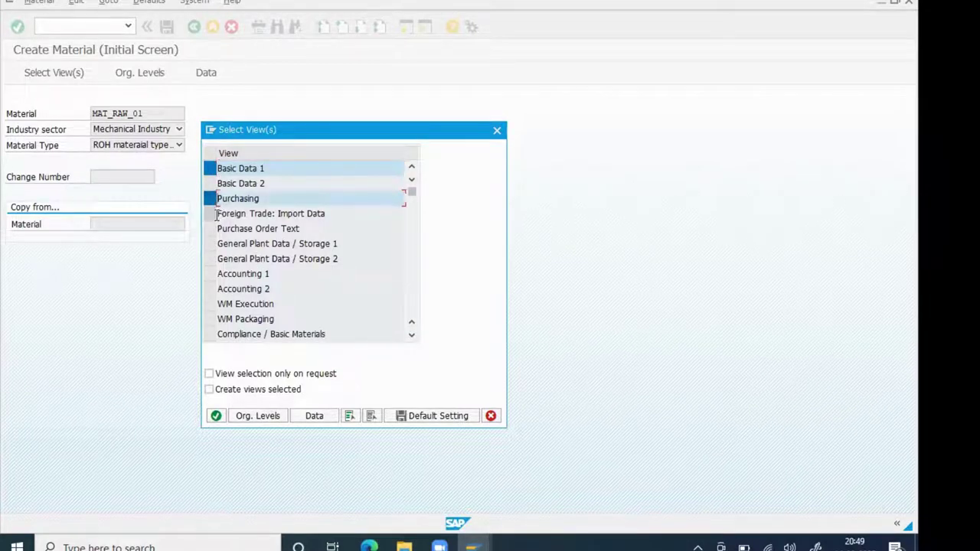
left_click(411, 335)
left_click(411, 335)
left_click(411, 336)
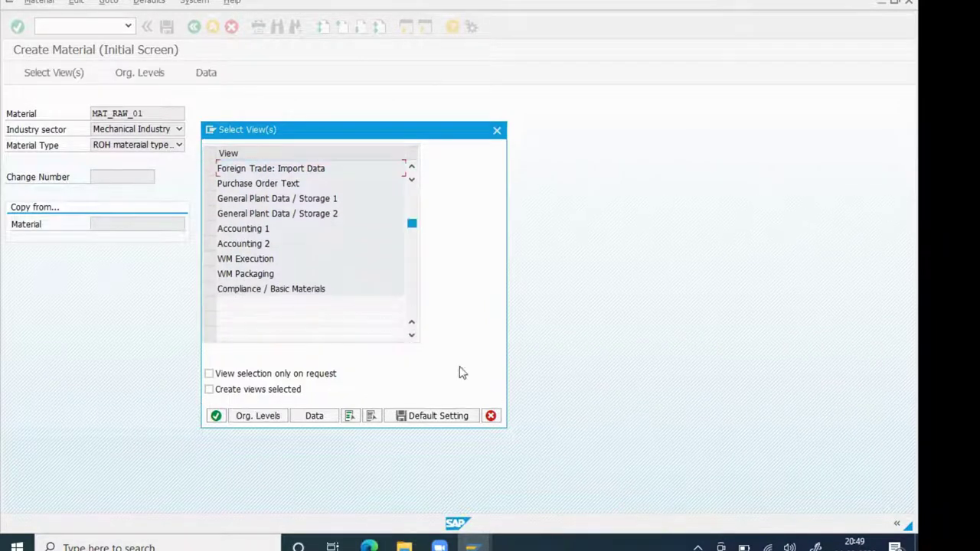
left_click(490, 416)
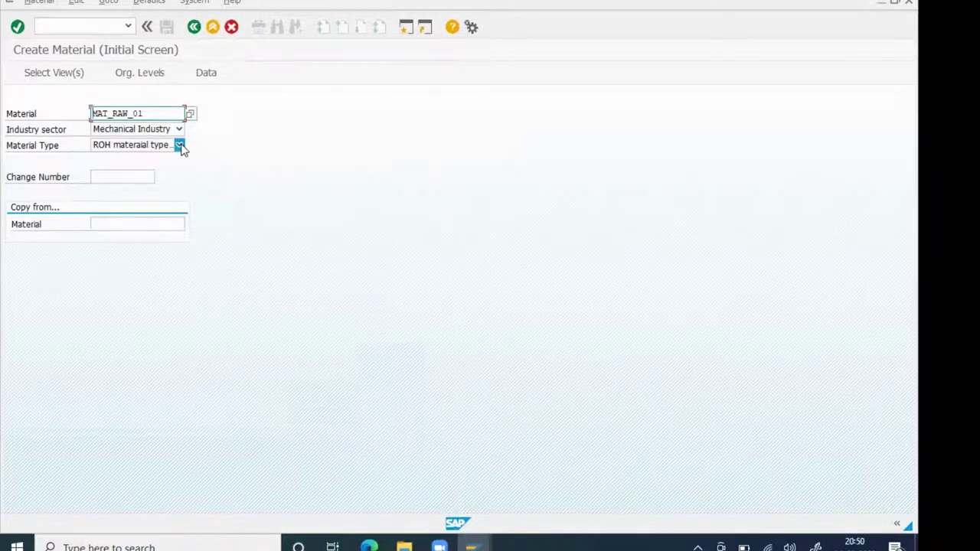
Change the material type of MAT_RAW_01 to "roh material y" and bring up its view selection
left_click(180, 145)
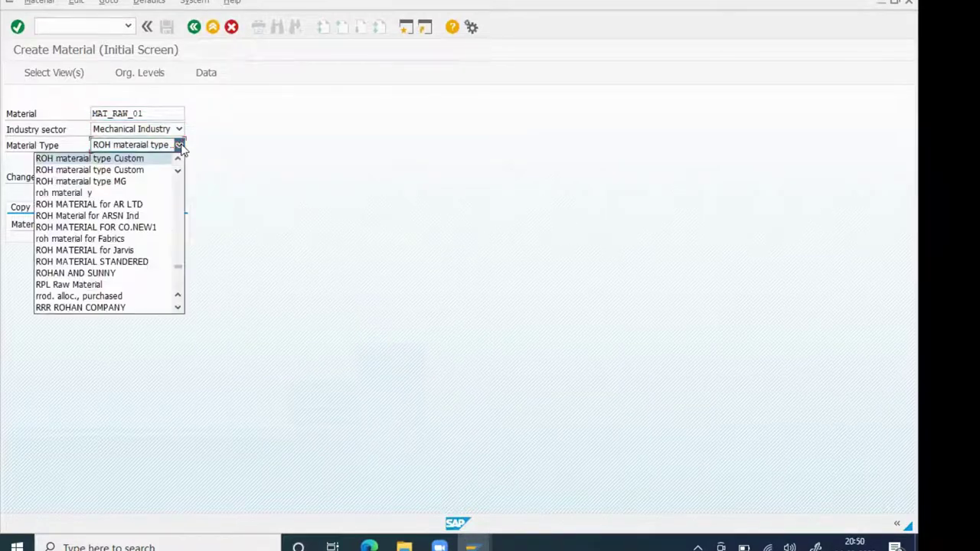
left_click(165, 195)
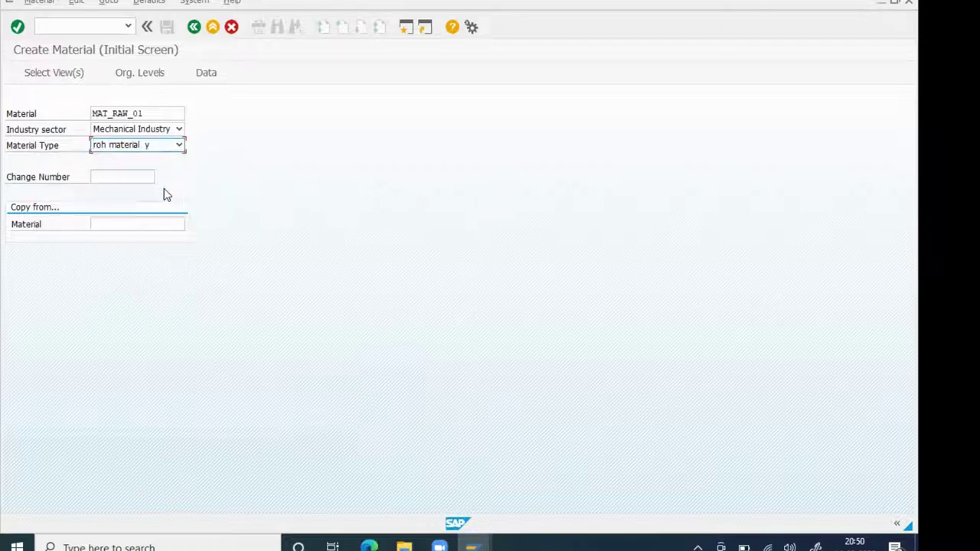
key("Return")
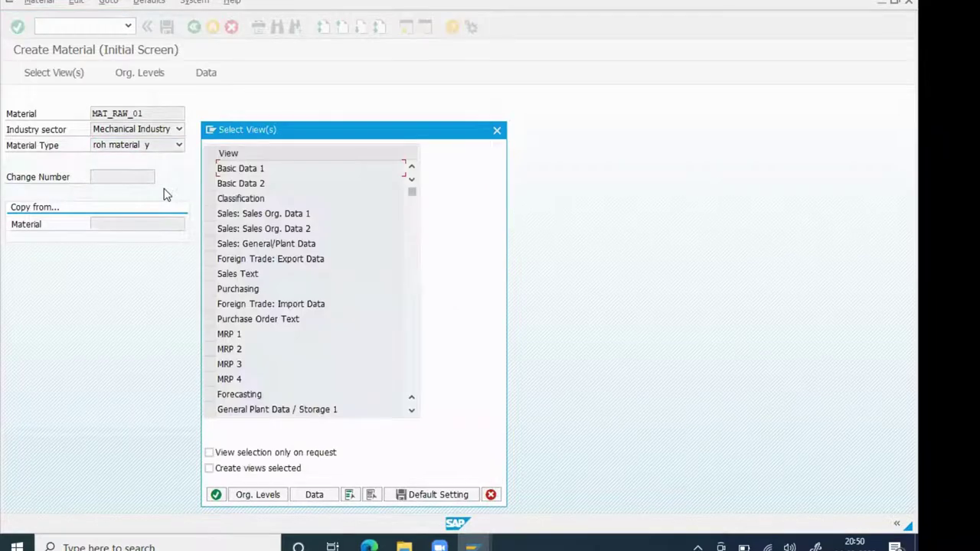
Select the Basic Data 1, Purchasing and MRP 1 to MRP 4 views for the material, with plant 1000 as organizational level
left_click(211, 168)
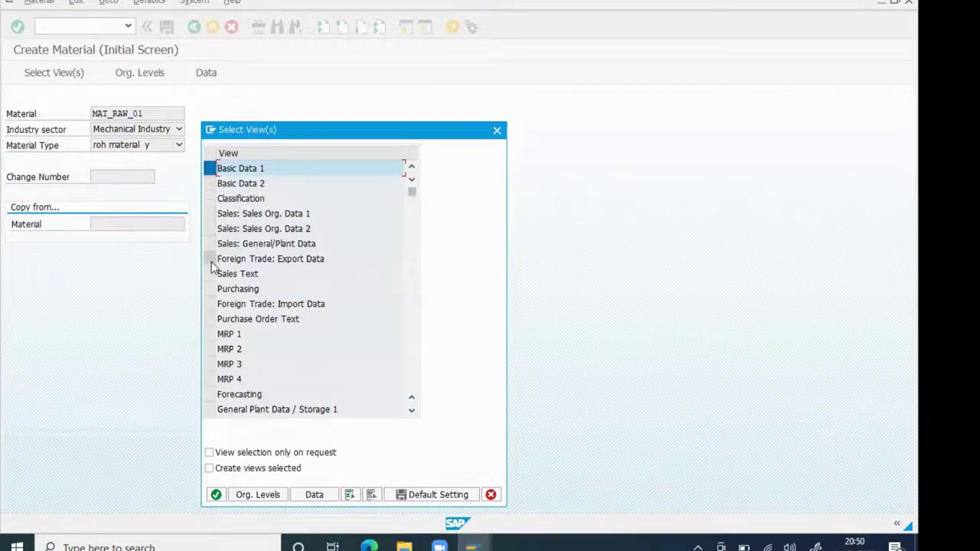
left_click(211, 289)
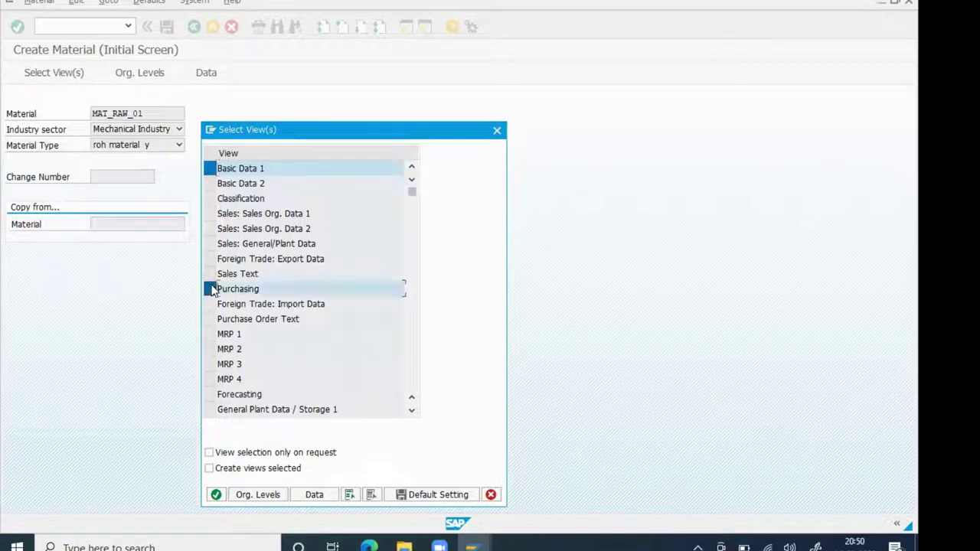
left_click(212, 335)
left_click(212, 349)
left_click(211, 364)
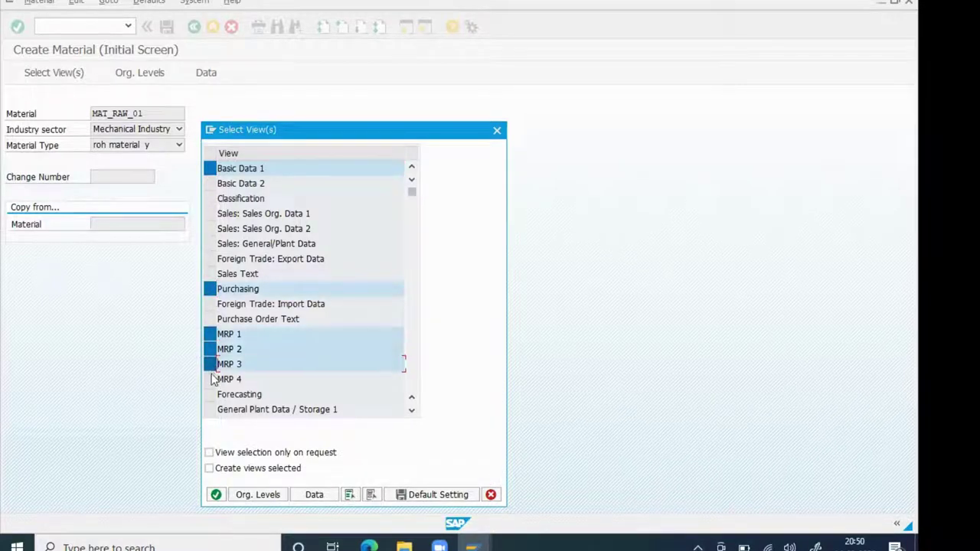
left_click(211, 379)
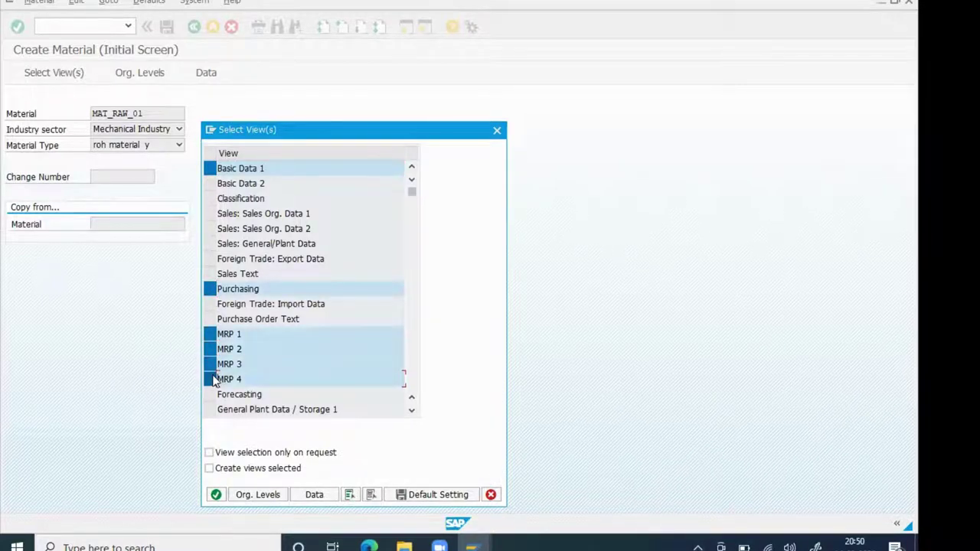
key("Return")
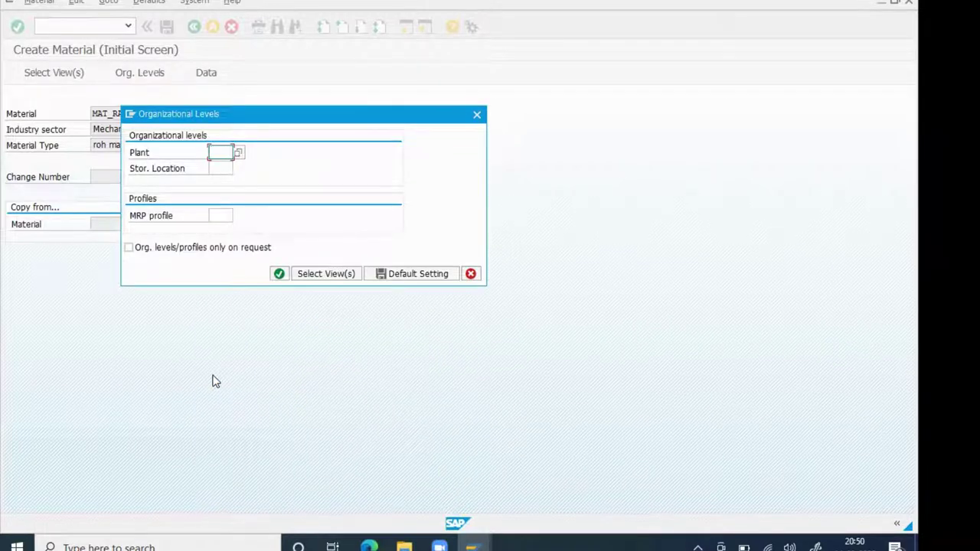
type("1000")
key("Return")
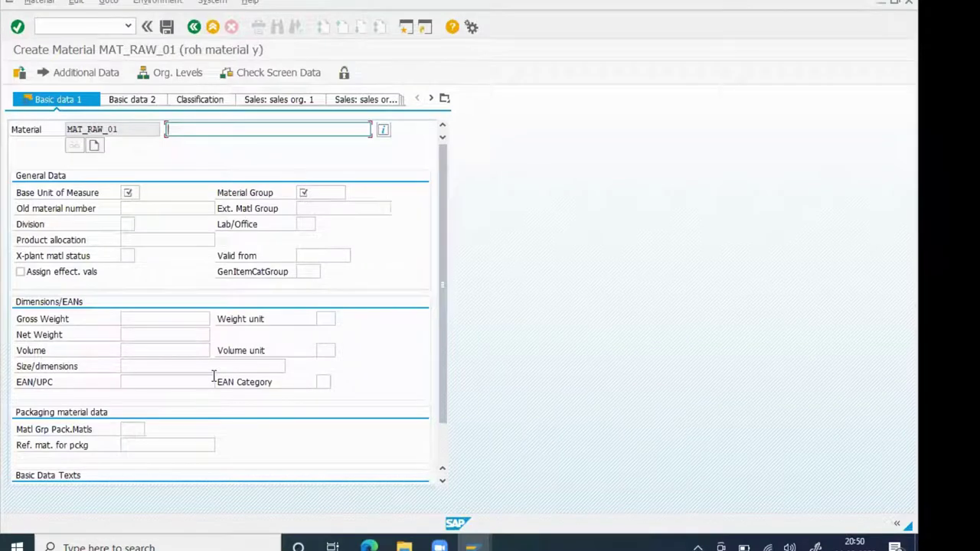
Enter the description "Raw Material" and the base unit of measure PC in the basic data
type("Raw Material")
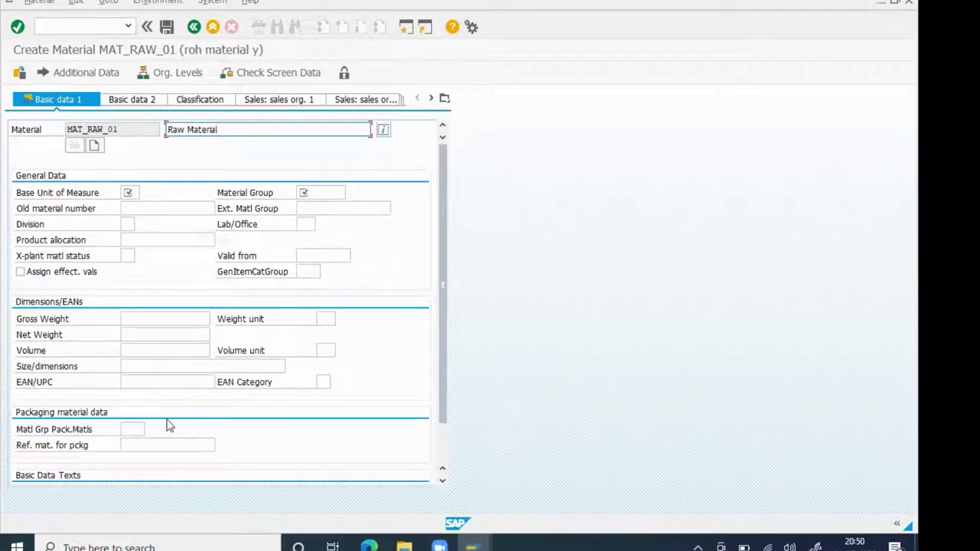
left_click(126, 191)
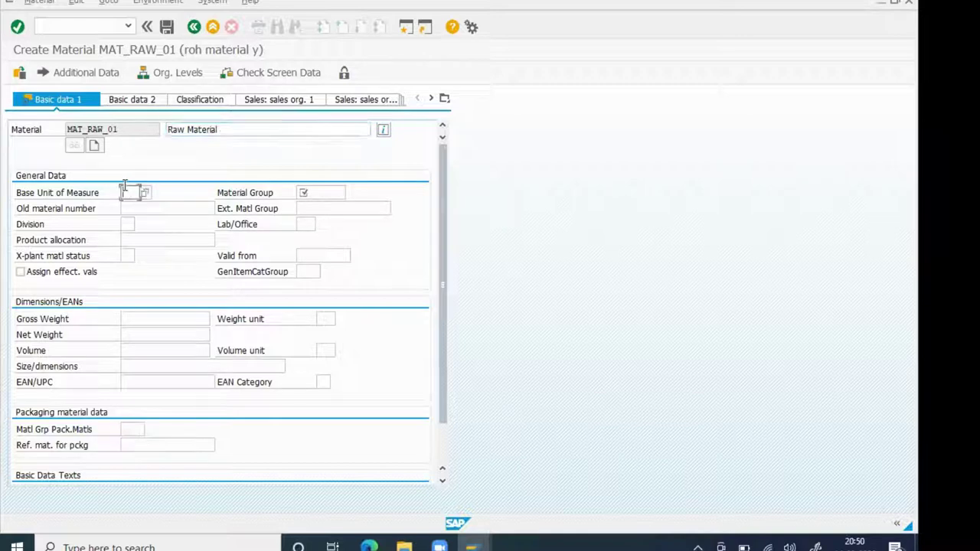
type("PC")
key("Return")
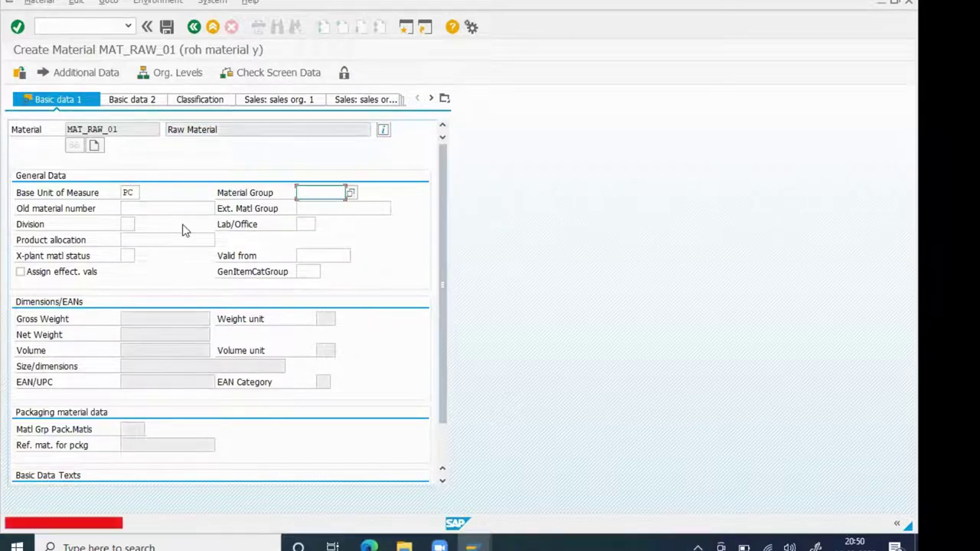
Assign material group 00103 (Electronics) from the value list and continue to the purchasing view
left_click(350, 192)
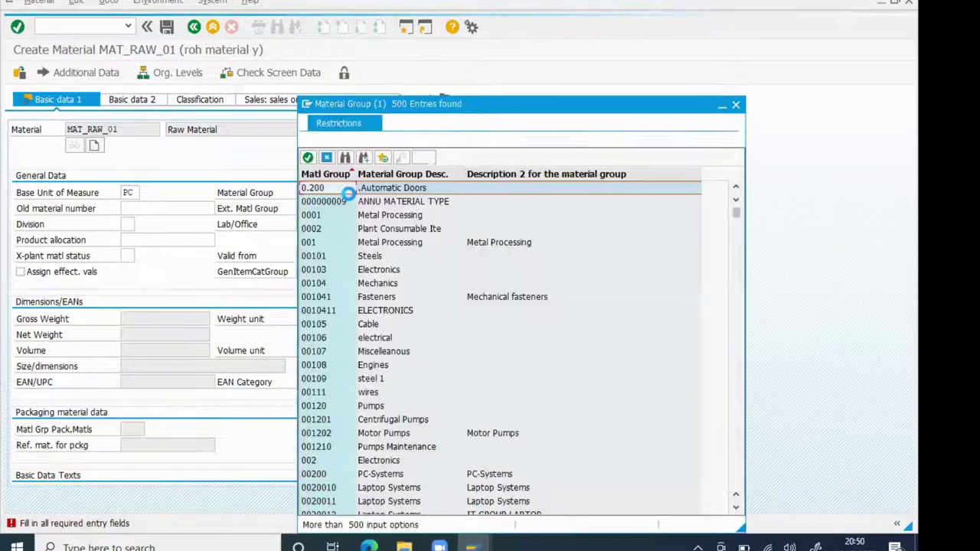
left_click(368, 247)
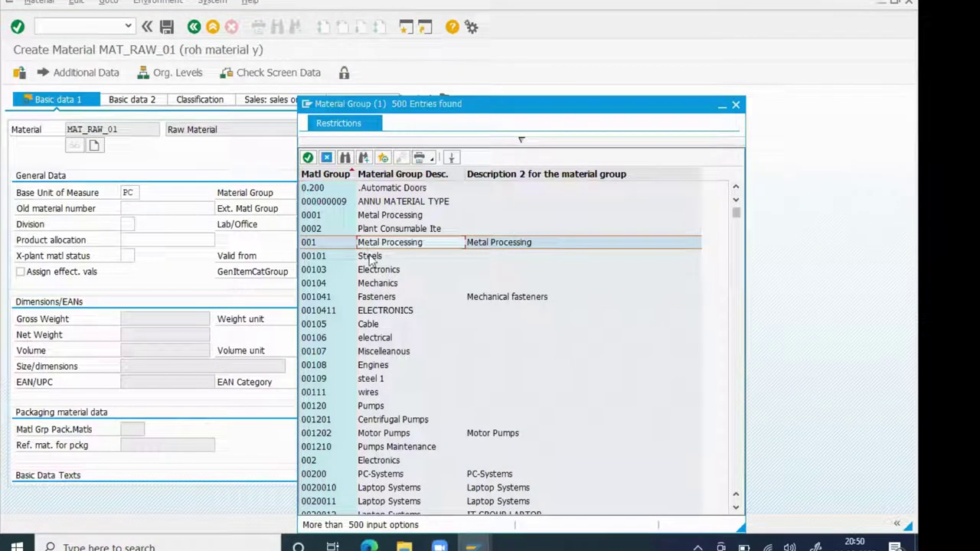
left_click(375, 285)
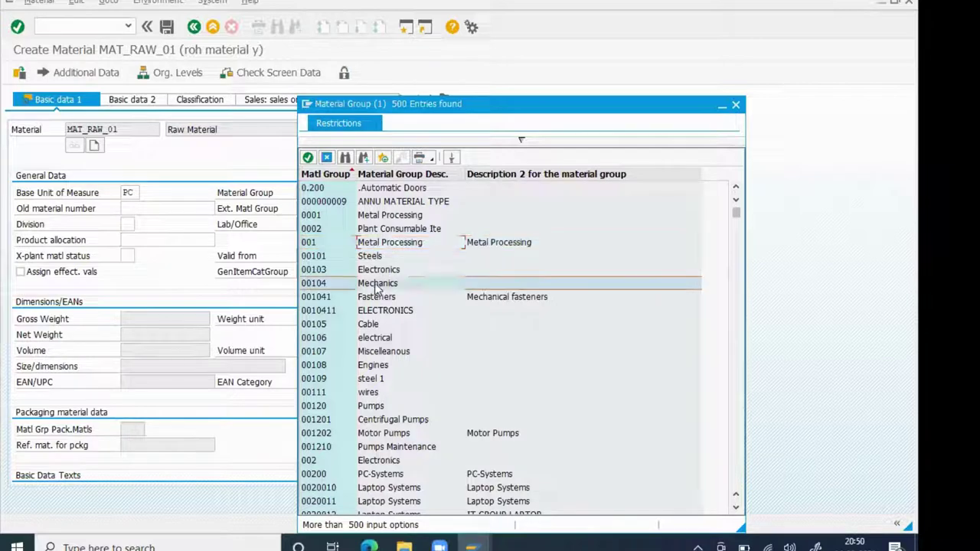
left_click(376, 274)
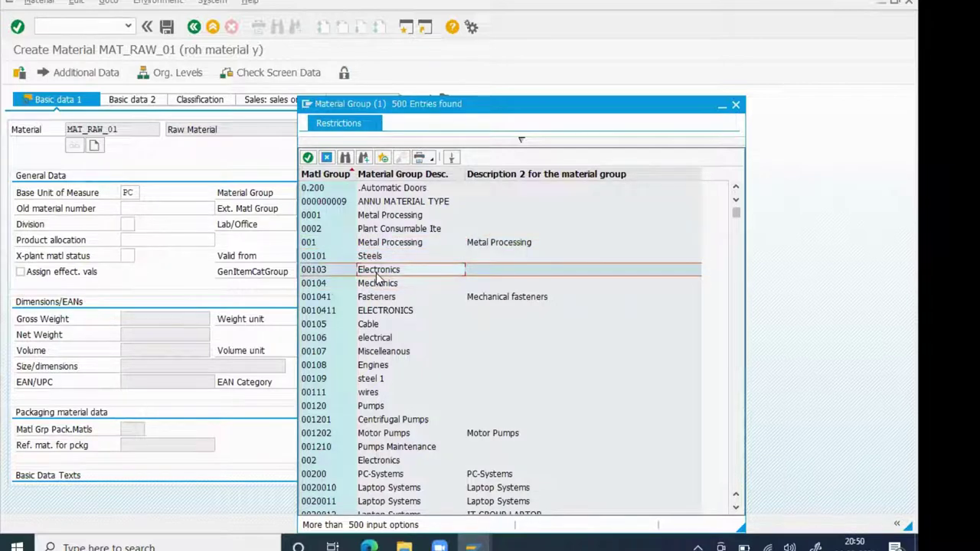
double_click(376, 275)
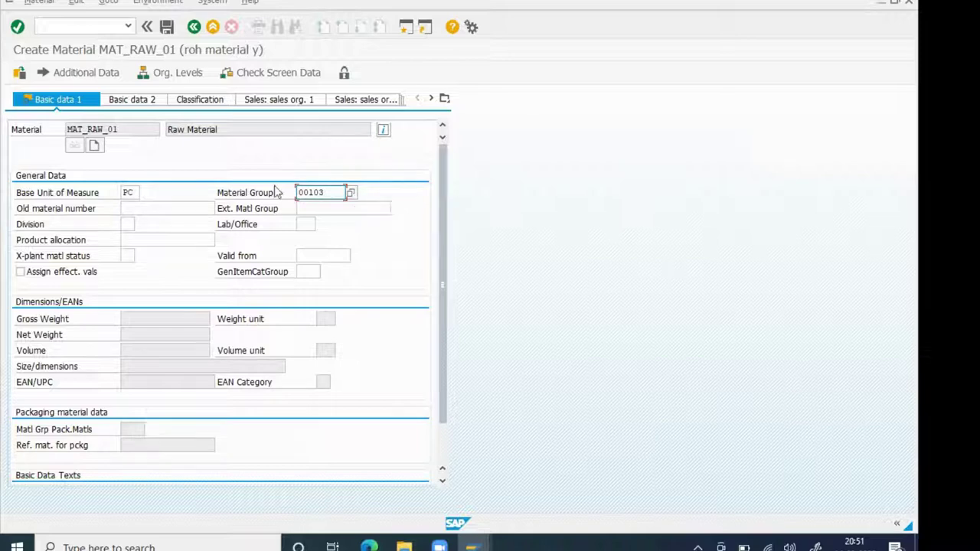
key("Return")
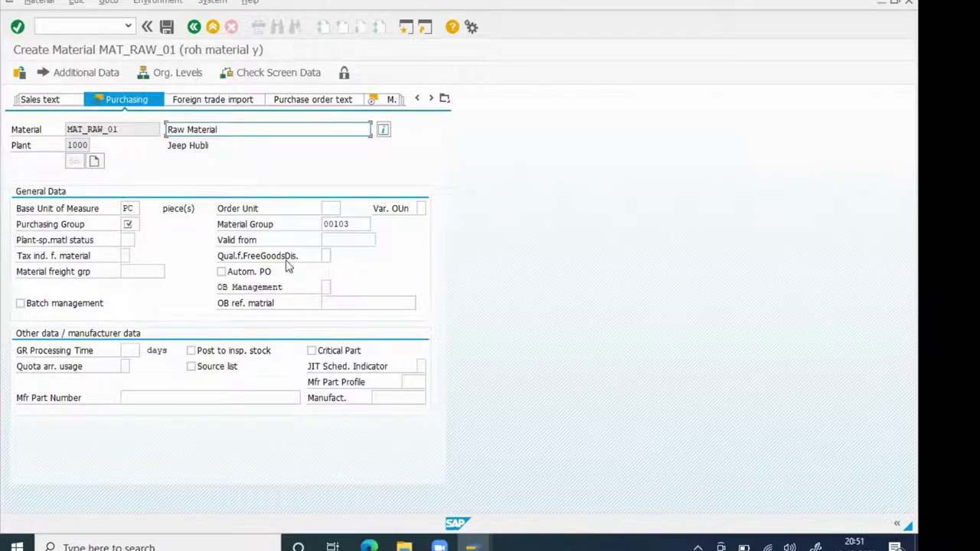
Assign purchasing group 003 (IDES USA) to the material and continue to the MRP 1 view
left_click(132, 224)
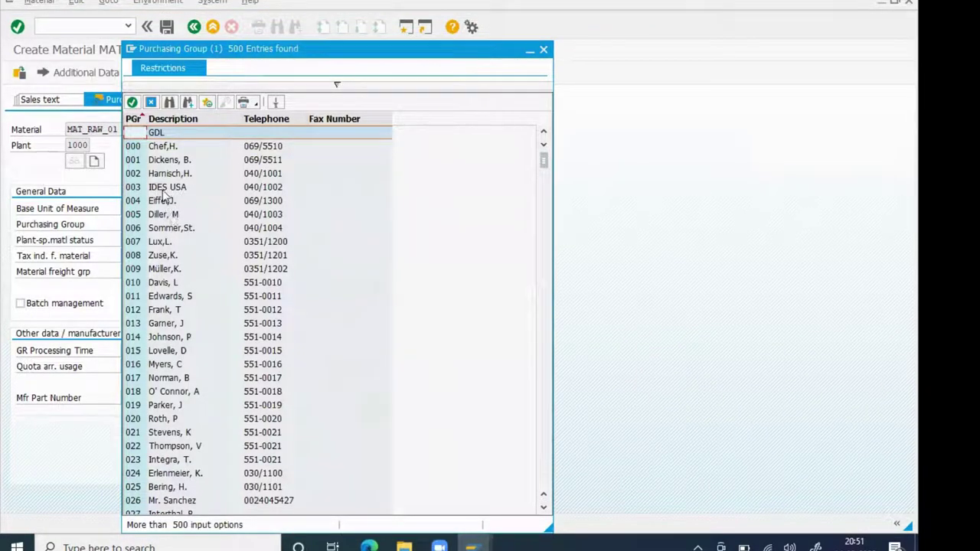
left_click(161, 190)
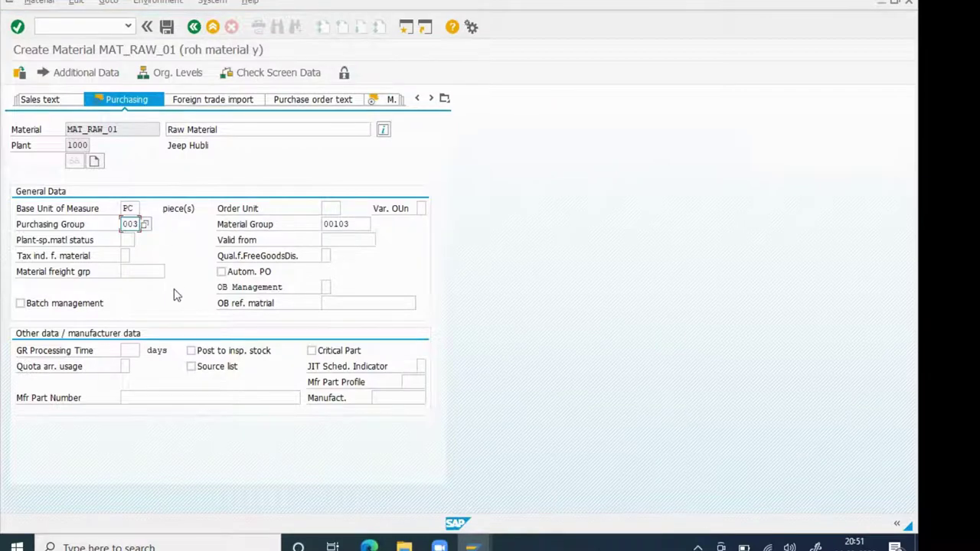
key("Return")
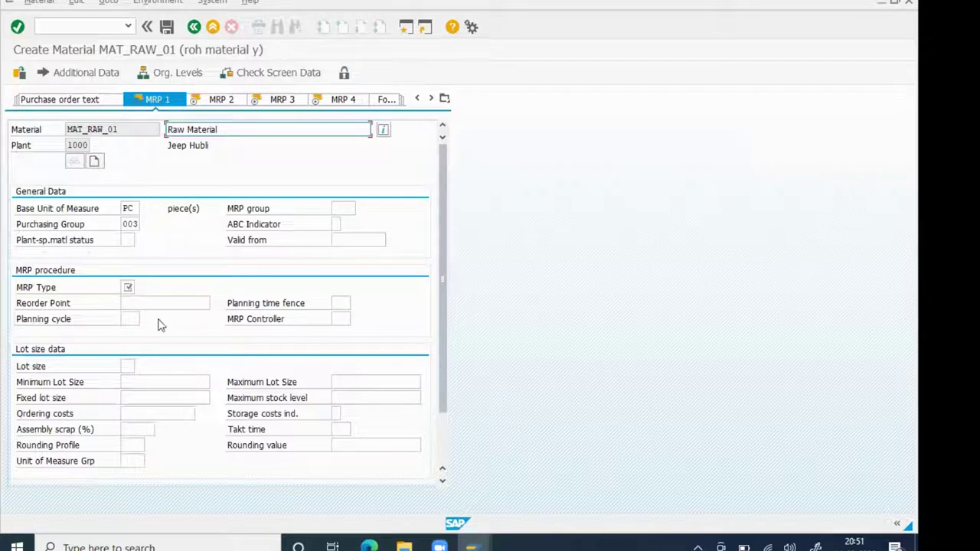
Set MRP type PD, lot size EX and MRP controller 003 in the MRP 1 view, and continue to MRP 2
left_click(124, 288)
type("PD")
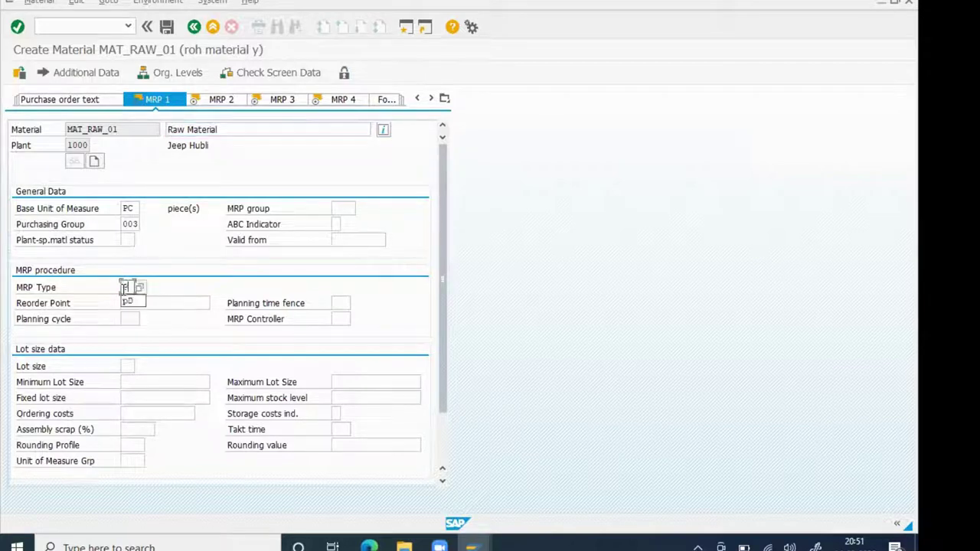
left_click(127, 366)
type("EX")
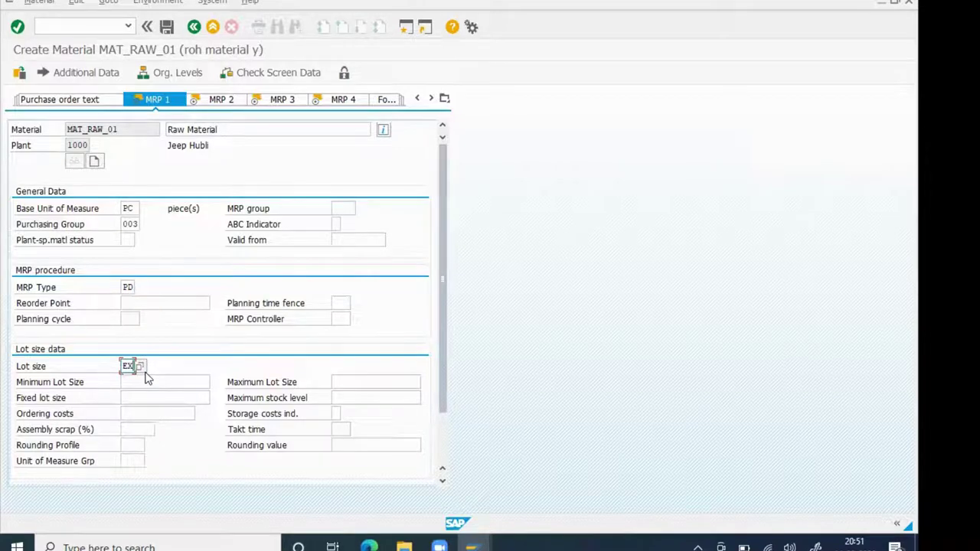
key("Return")
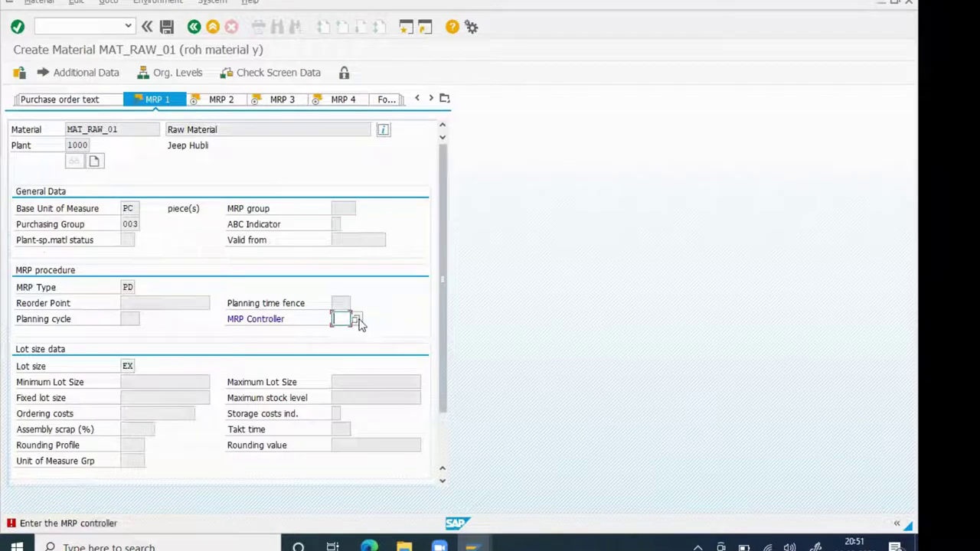
left_click(357, 320)
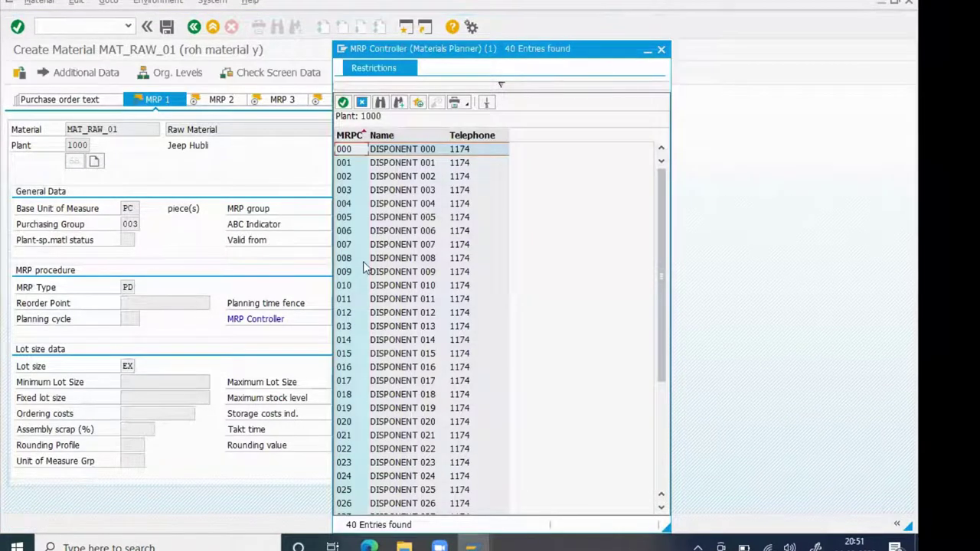
double_click(347, 192)
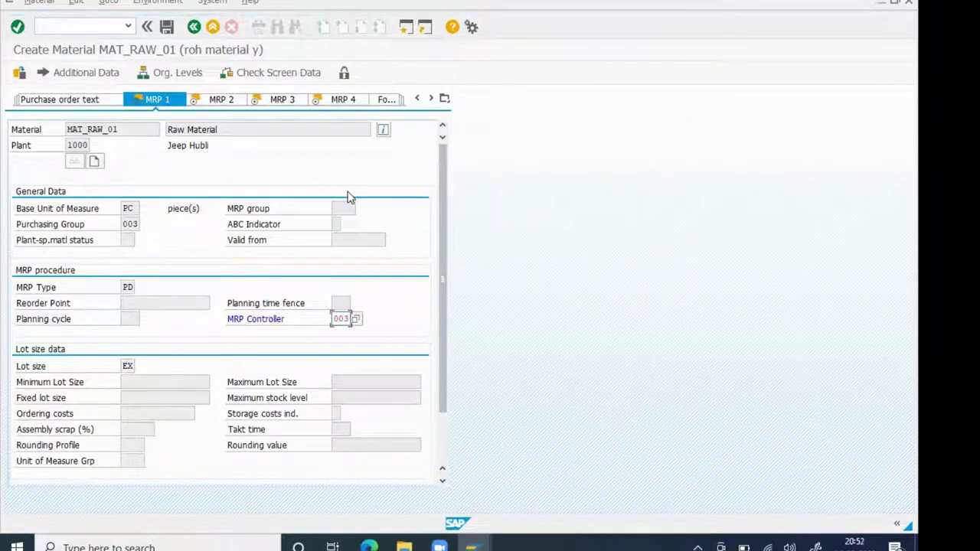
key("Return")
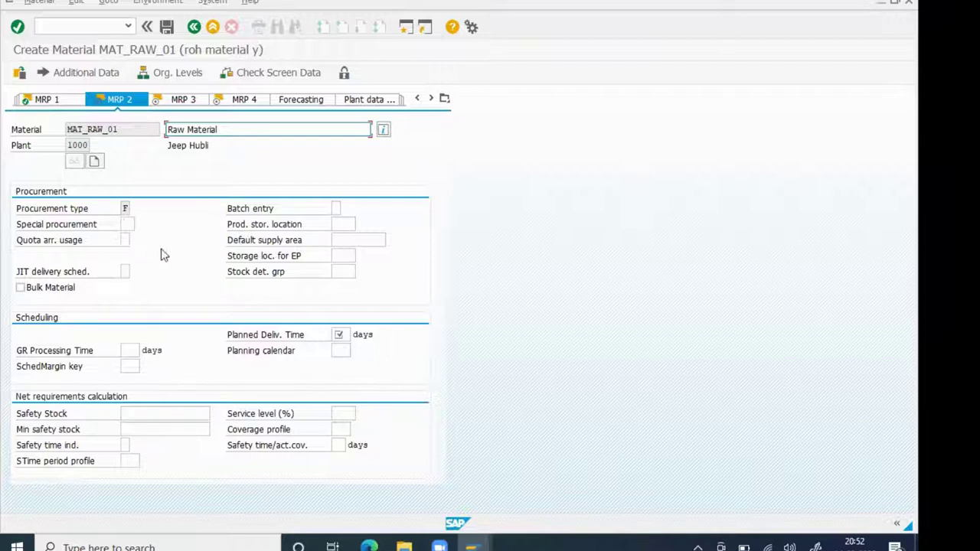
Set the GR processing time to 2 days and the planned delivery time to 10 days in the MRP 2 scheduling data
left_click(131, 351)
type("2")
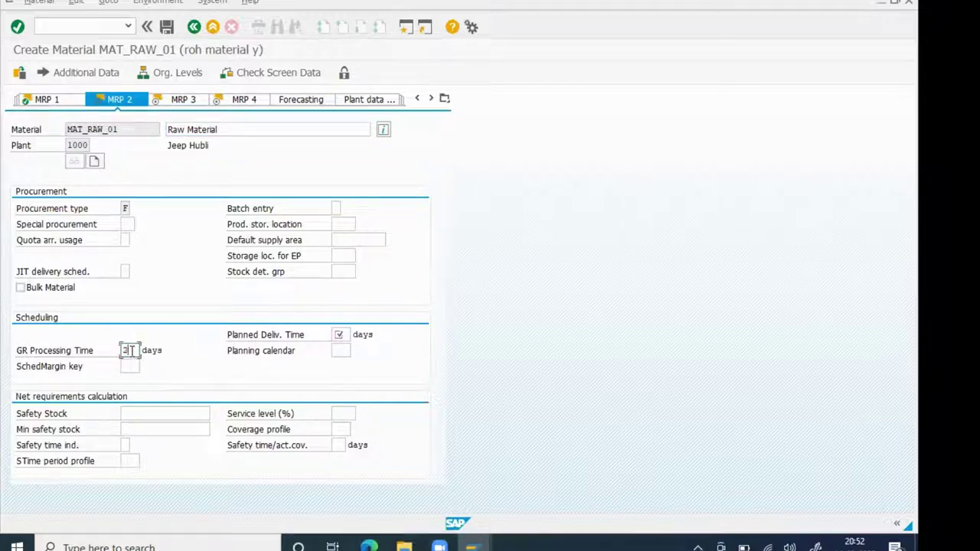
left_click(335, 335)
type("10")
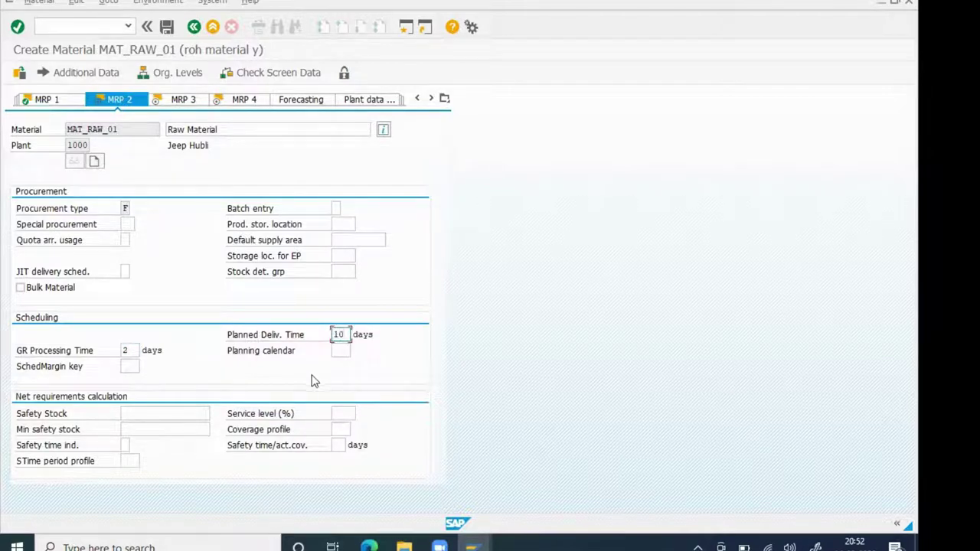
key("Return")
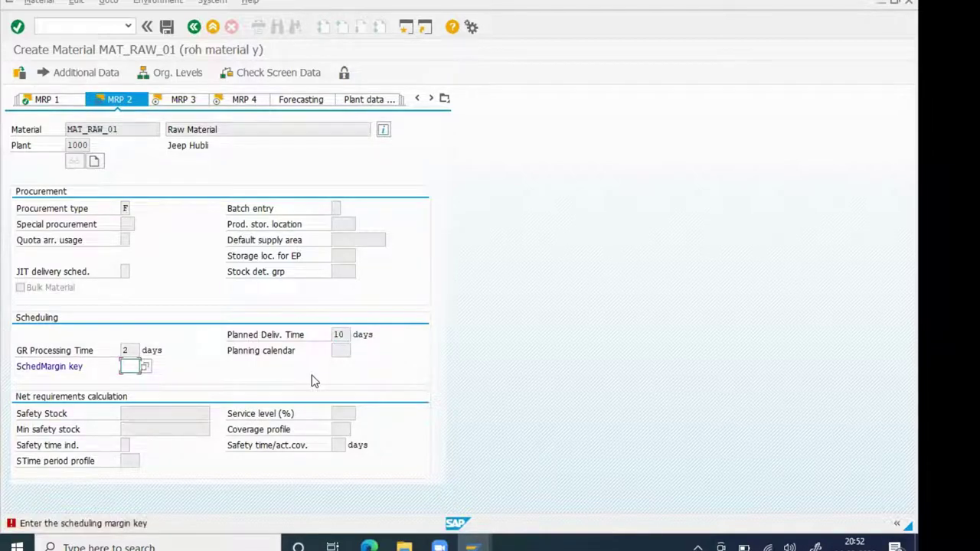
Set the scheduling margin key to 000, continue through MRP 3 and MRP 4 without entries, and save the material
type("000")
key("Return")
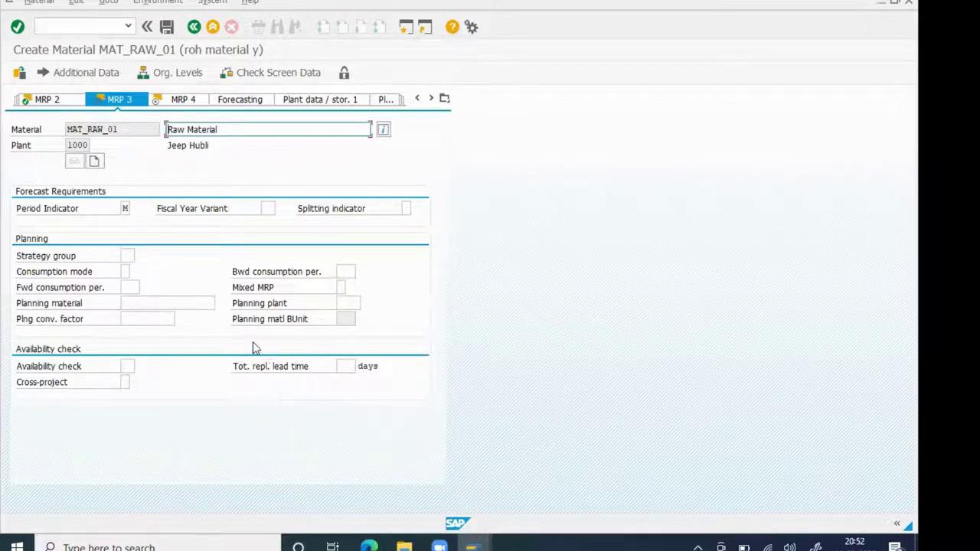
key("Return")
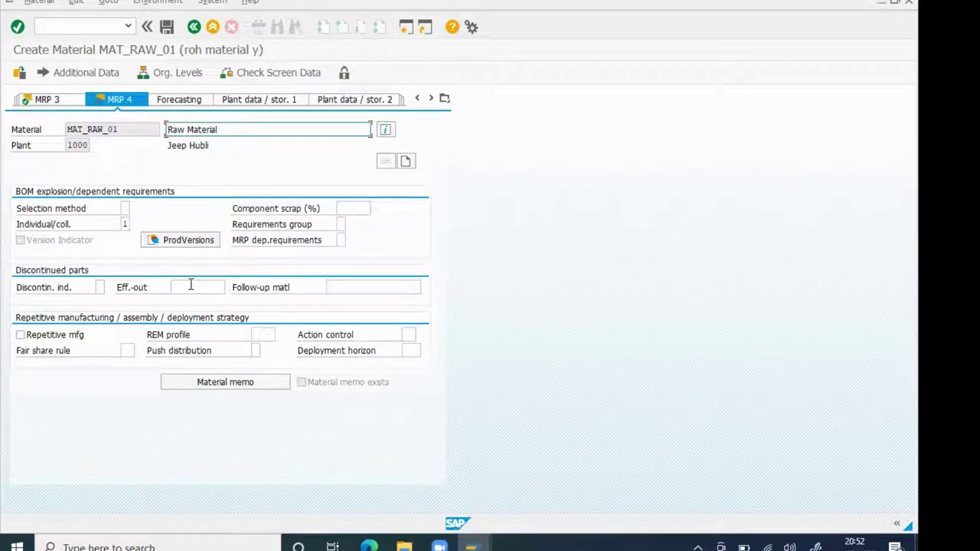
key("Return")
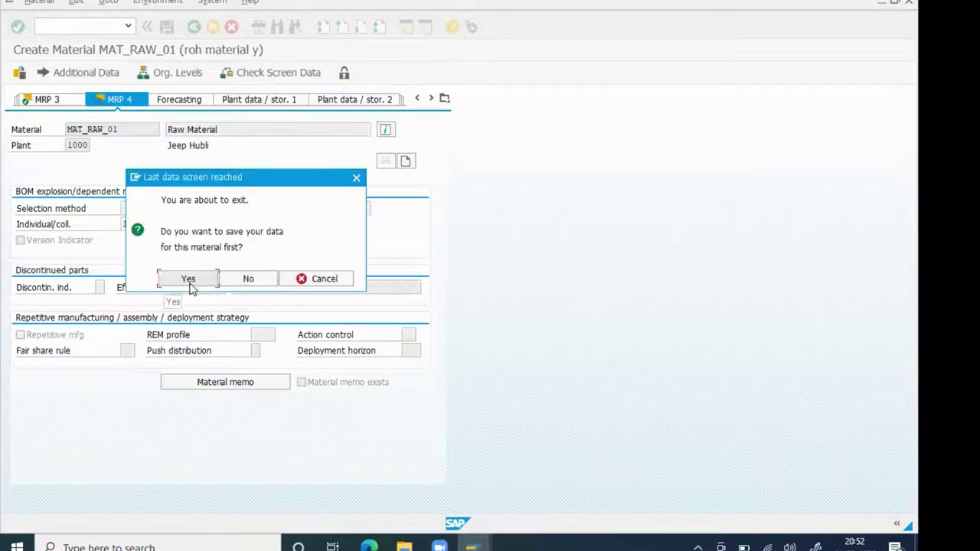
left_click(189, 279)
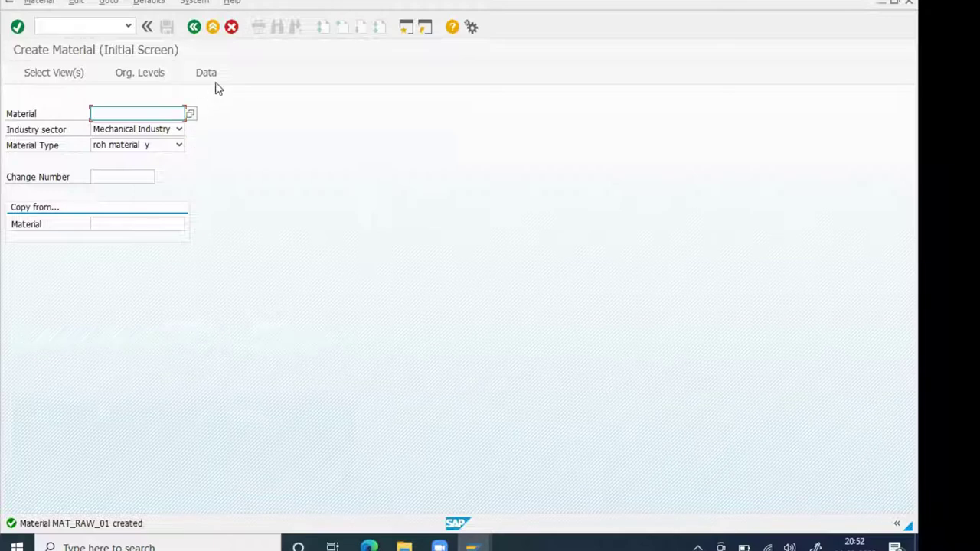
Leave material creation and start transaction CS01 to create a material BOM
left_click(213, 30)
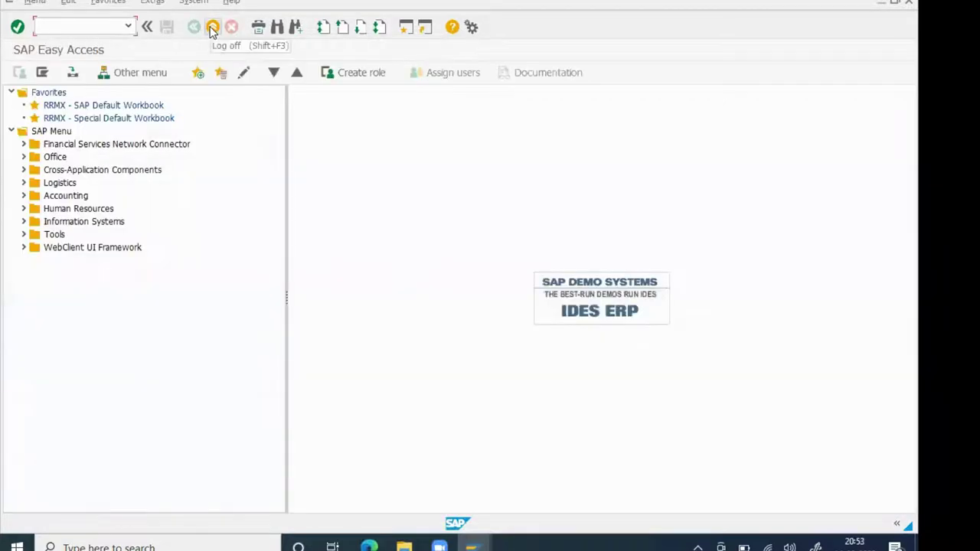
type("cs")
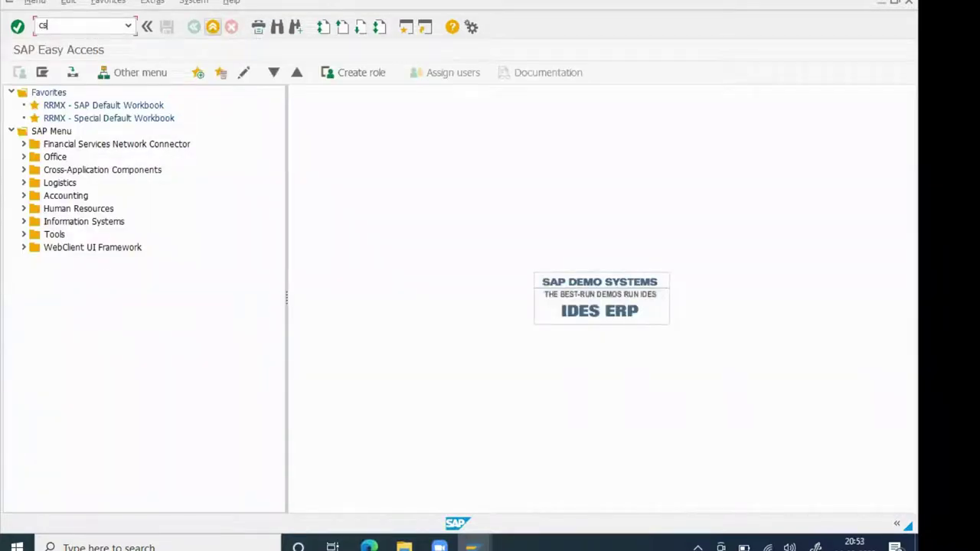
type("01")
key("Return")
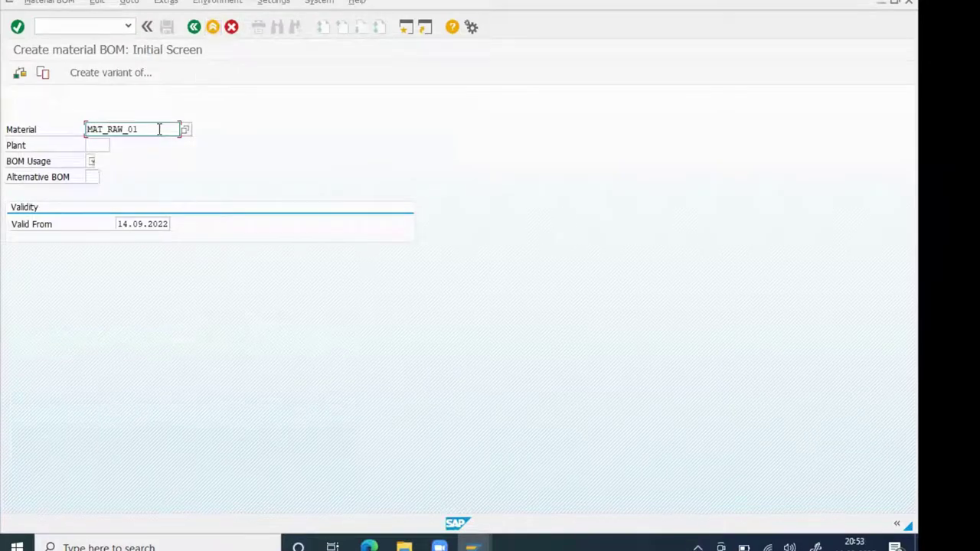
Replace the proposed BOM header material with the number prefix MAT_FG_
left_click_drag(160, 127, 87, 128)
key("BackSpace")
type("MAT_FG_")
Search the materials by description for *MAT*FG* and close the search help without choosing one
left_click(185, 130)
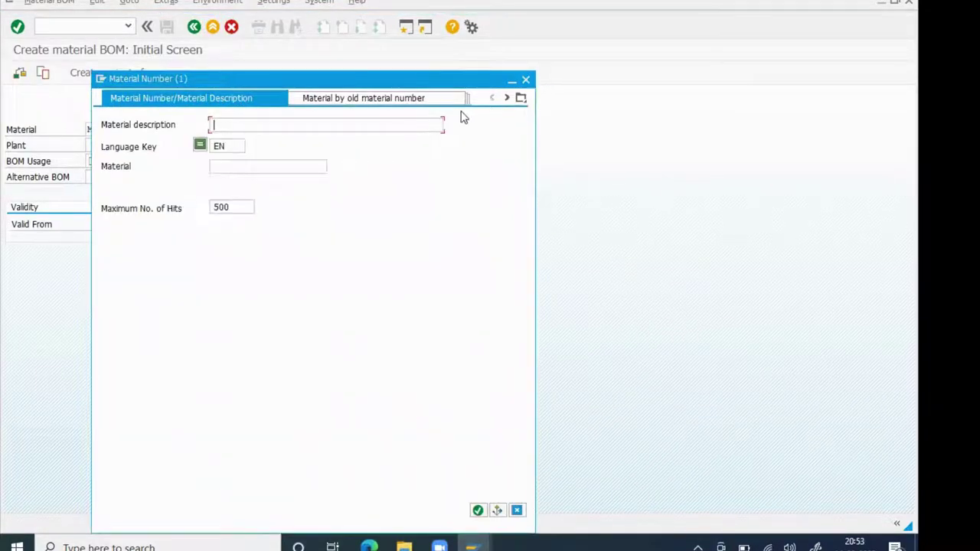
type("*MAT*FG")
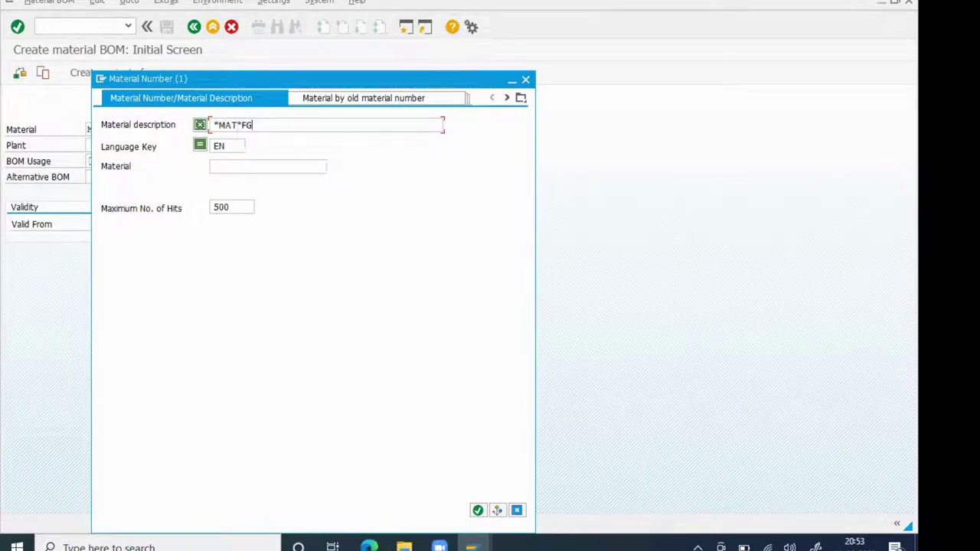
type("*")
key("Return")
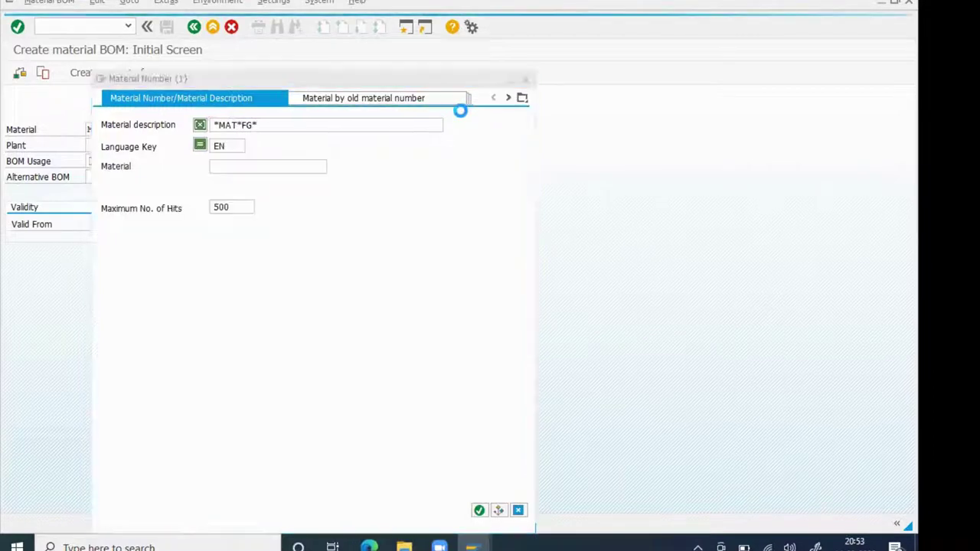
left_click(526, 82)
Complete the BOM header material as MAT_FG_001 and set the plant to 1000
left_click(129, 138)
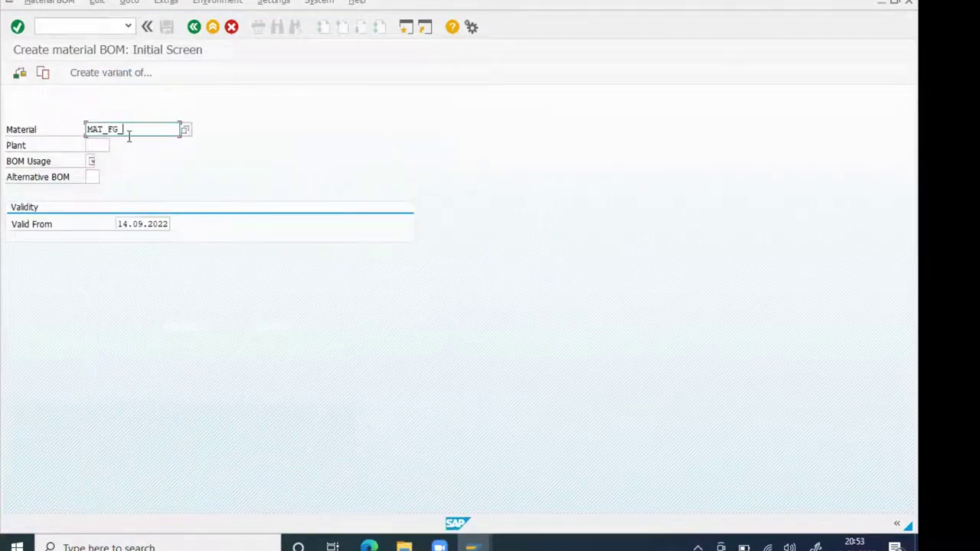
type("001")
left_click(108, 146)
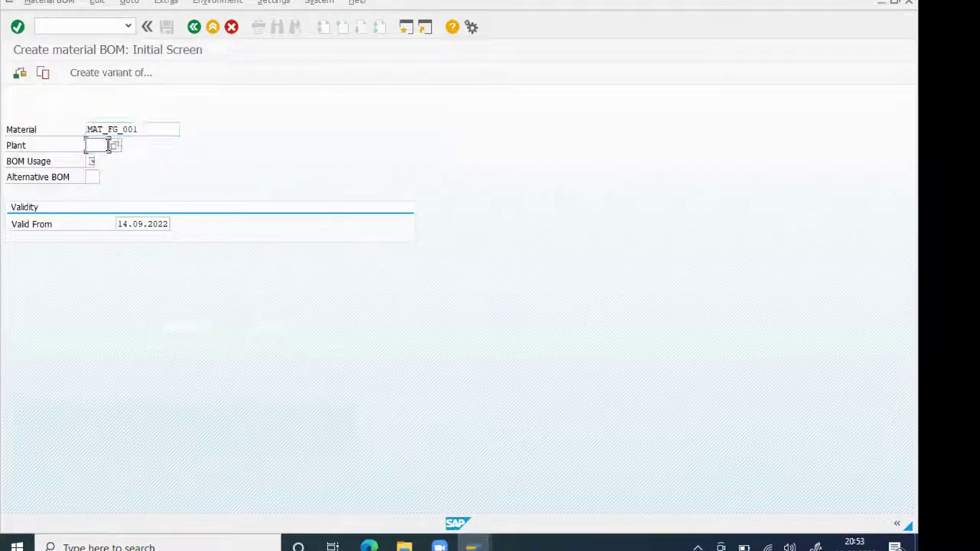
type("1000")
key("Tab")
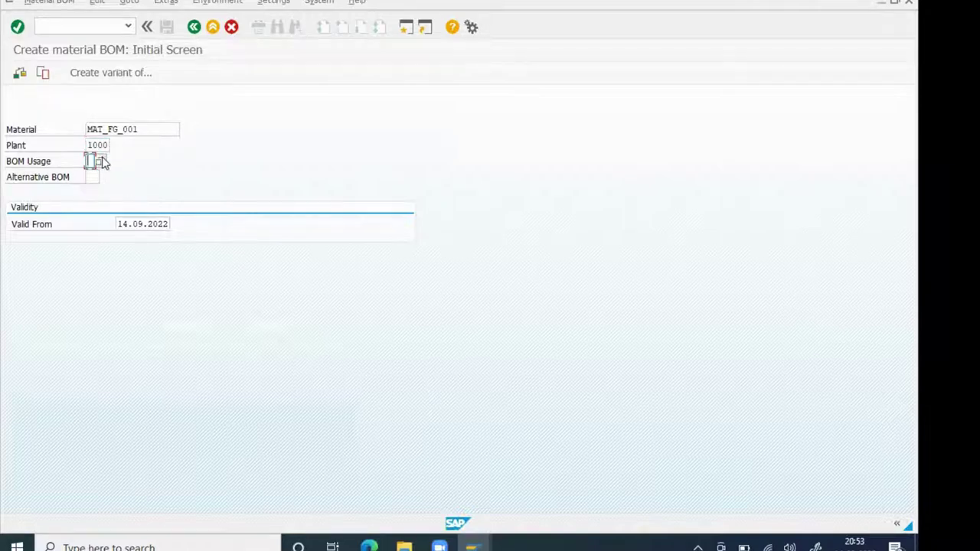
Choose BOM usage 1 (Production) from the value list and try to continue to the BOM items
left_click(102, 162)
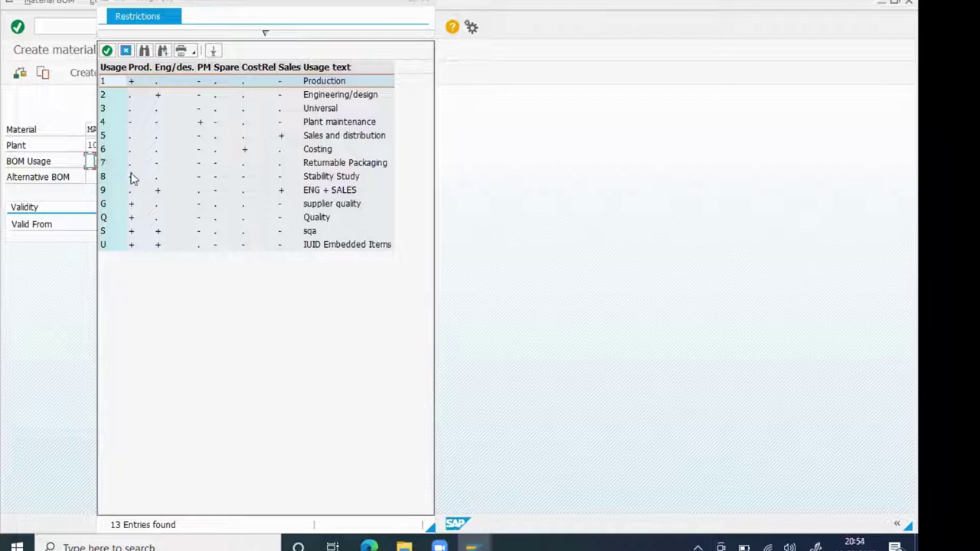
left_click(101, 83)
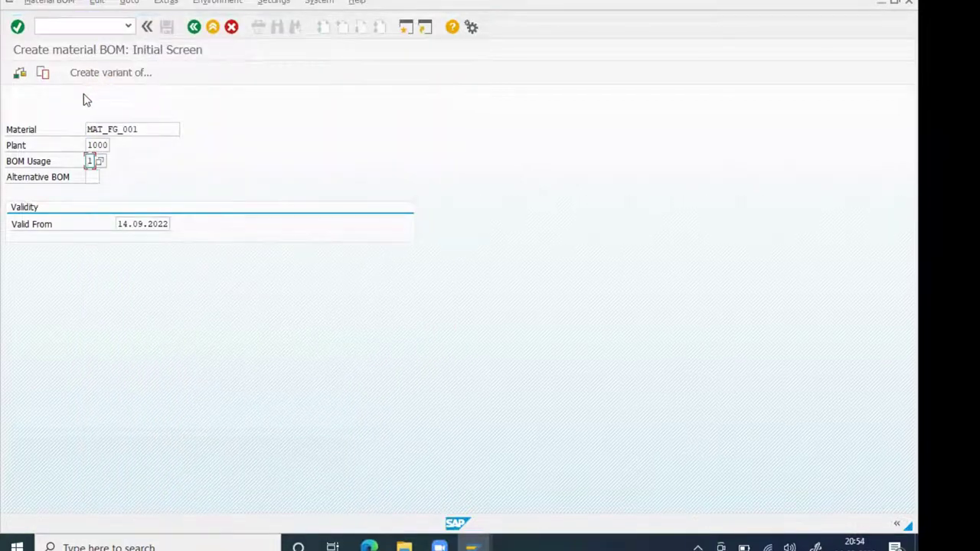
key("Return")
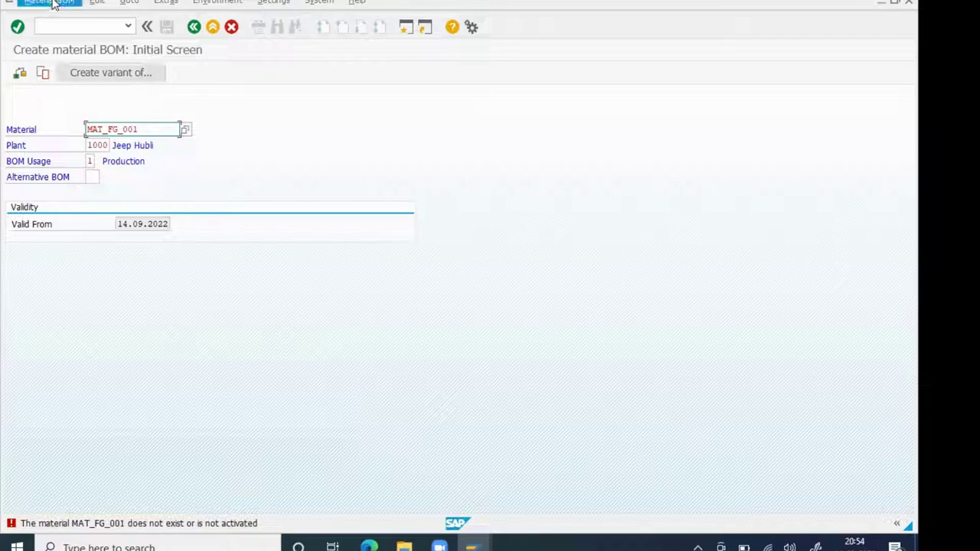
Start transaction MM03 in a new session and try to display material MAT_FG_001
left_click(53, 23)
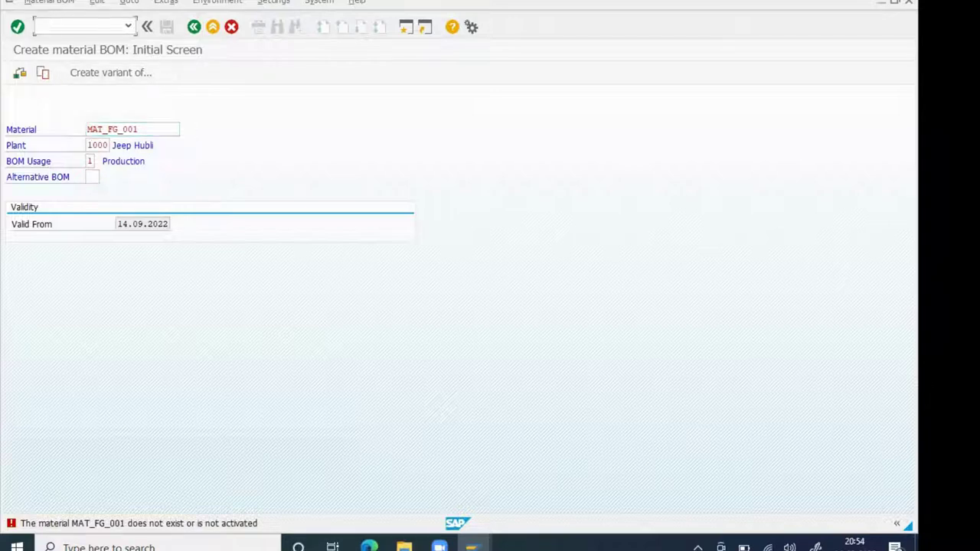
type("/omm03")
key("Return")
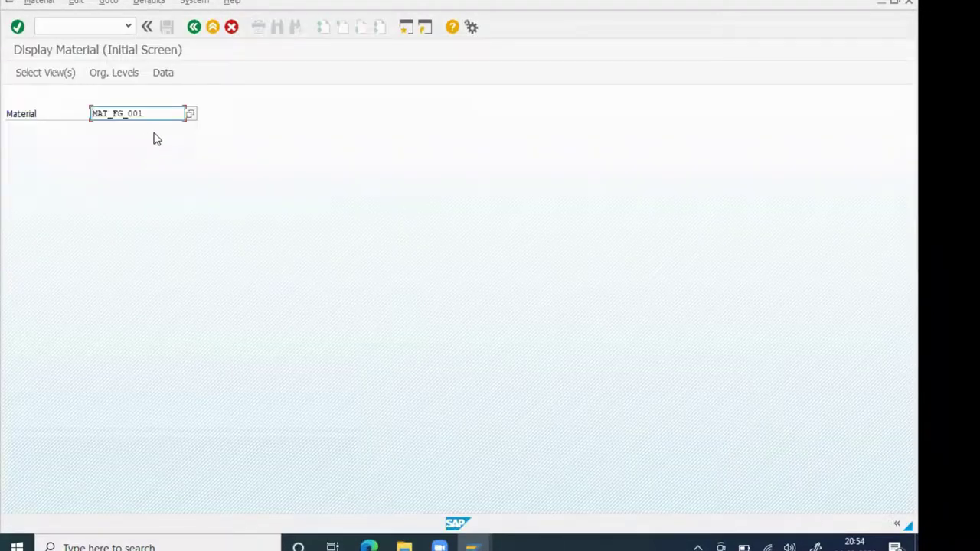
left_click(190, 115)
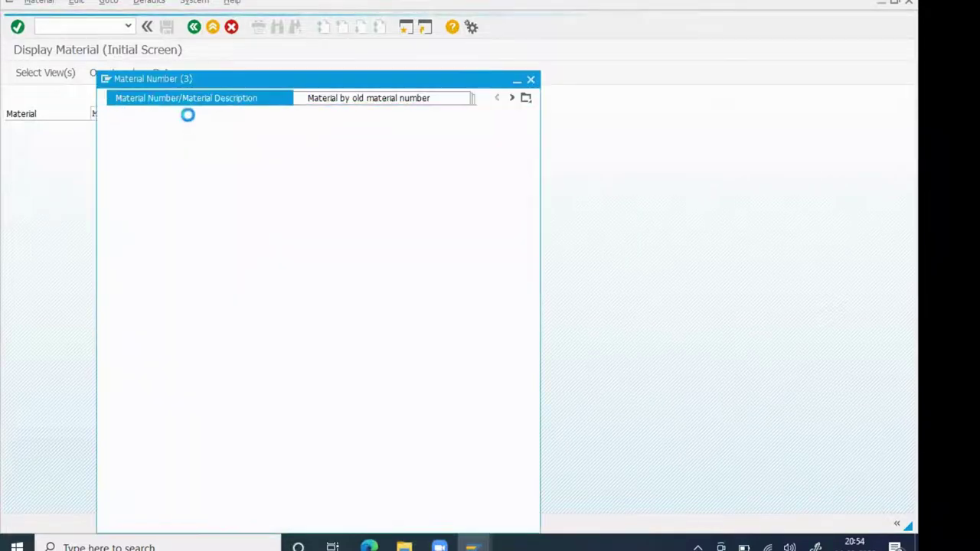
left_click(530, 80)
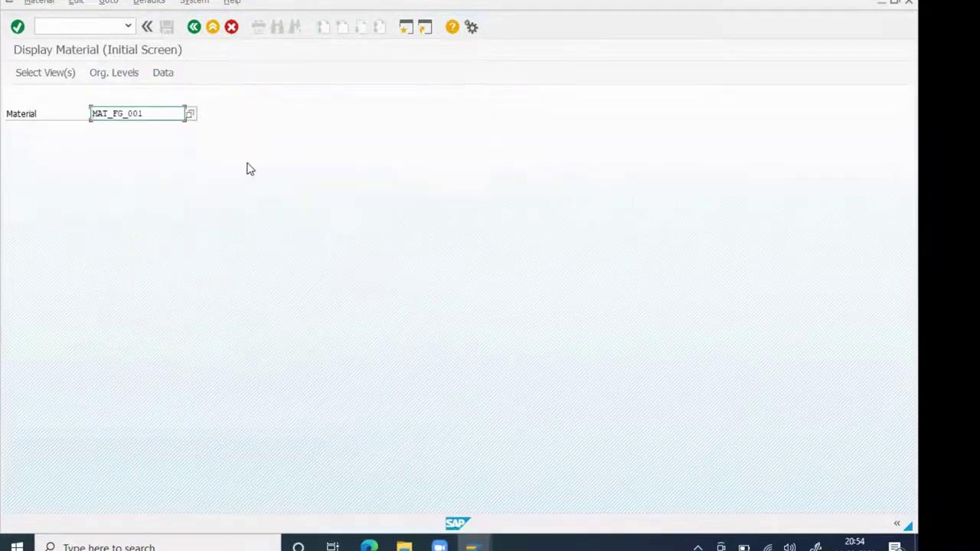
key("Return")
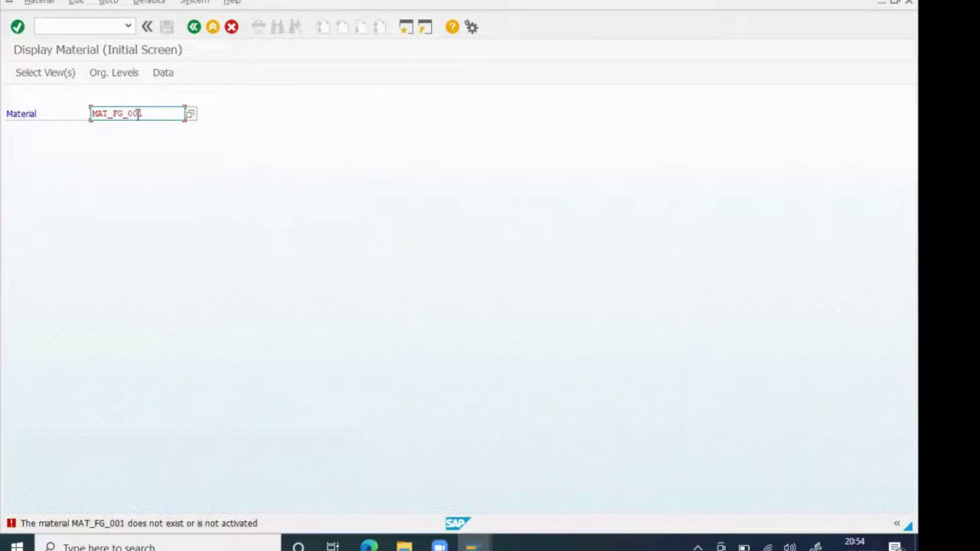
Clear the material number to check the recently used materials, and return to the Create material BOM window
key("ctrl+a")
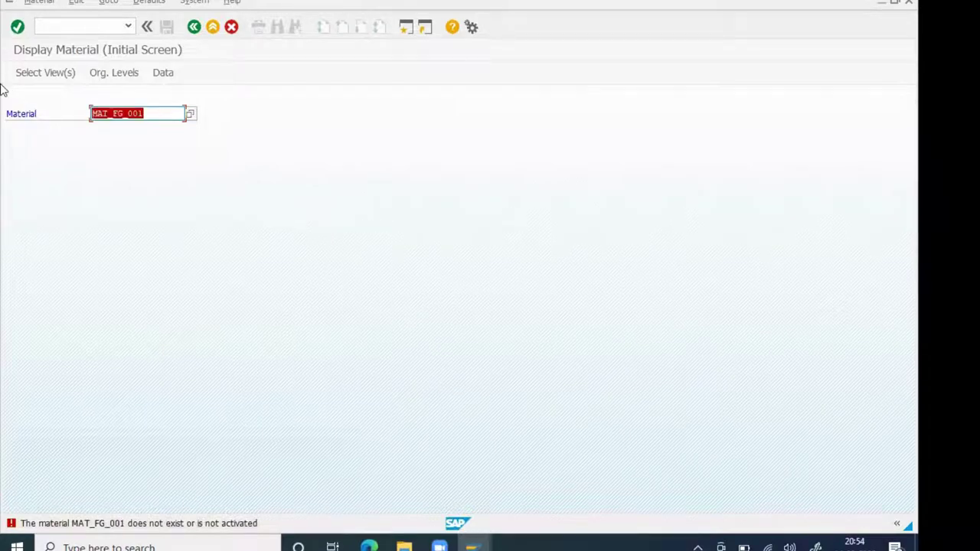
key("Delete")
key("Down")
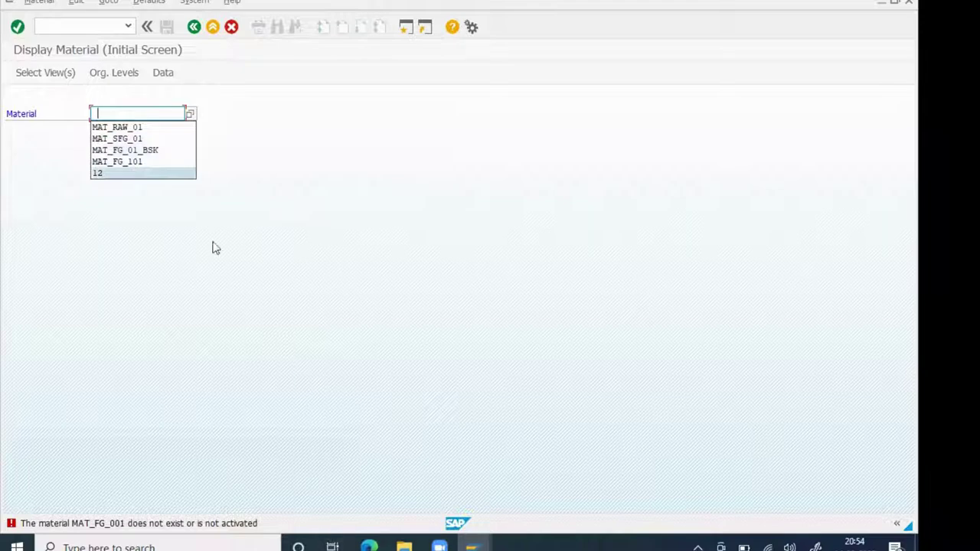
left_click(474, 545)
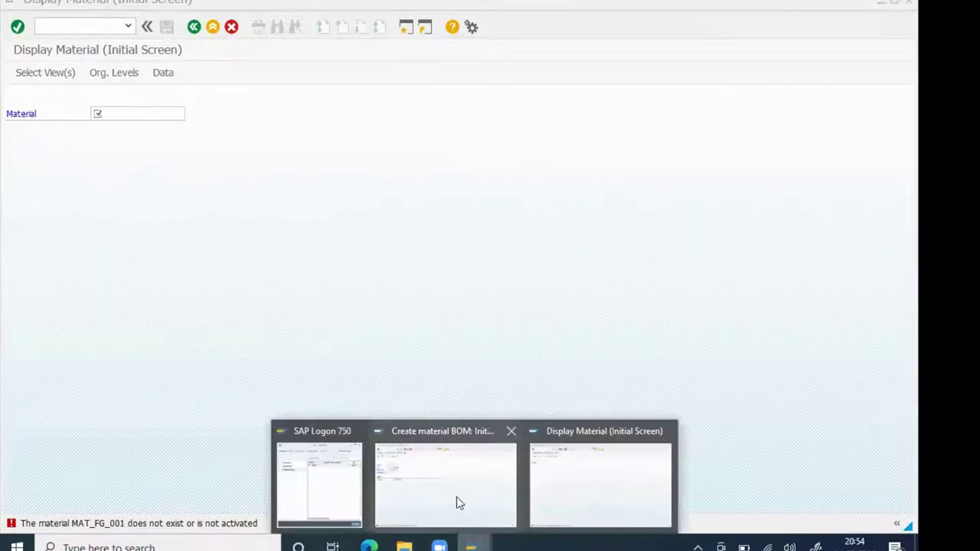
left_click(457, 501)
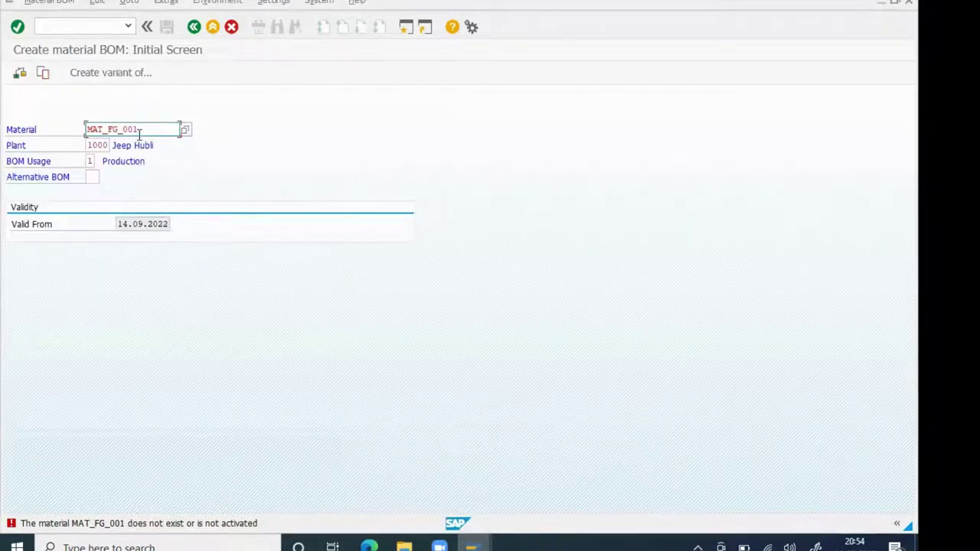
Correct the BOM header material to MAT_FG_01_BSK and continue to the item overview
key("BackSpace")
key("BackSpace")
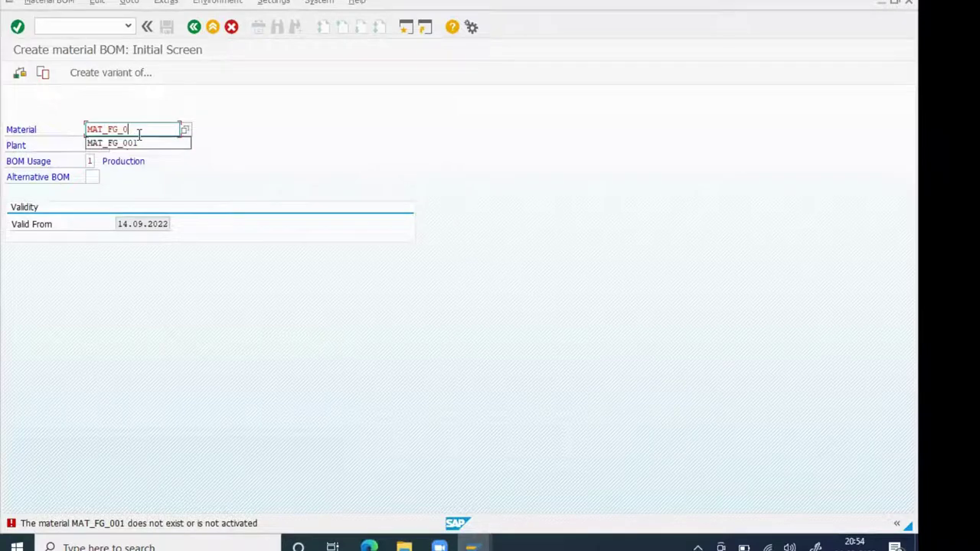
type("1")
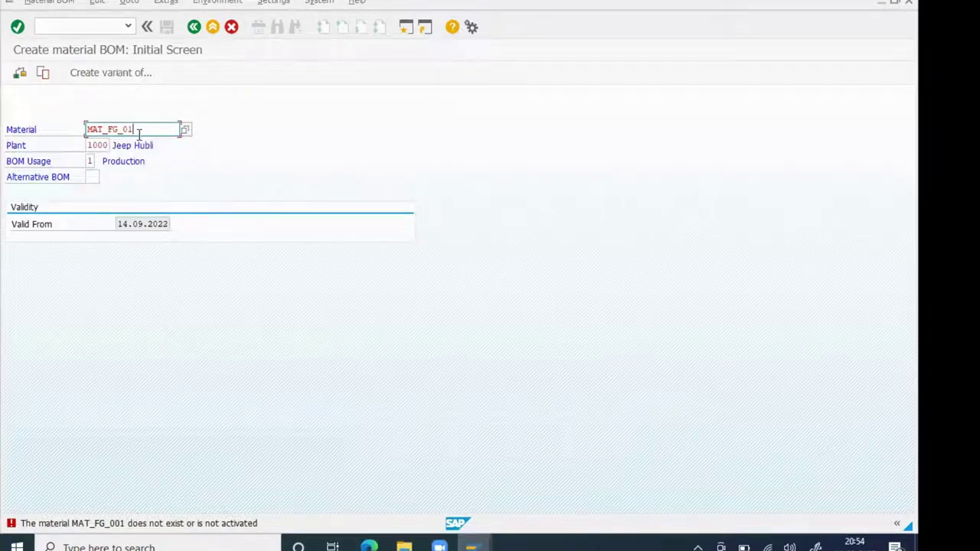
type("_")
type("BOM")
key("Return")
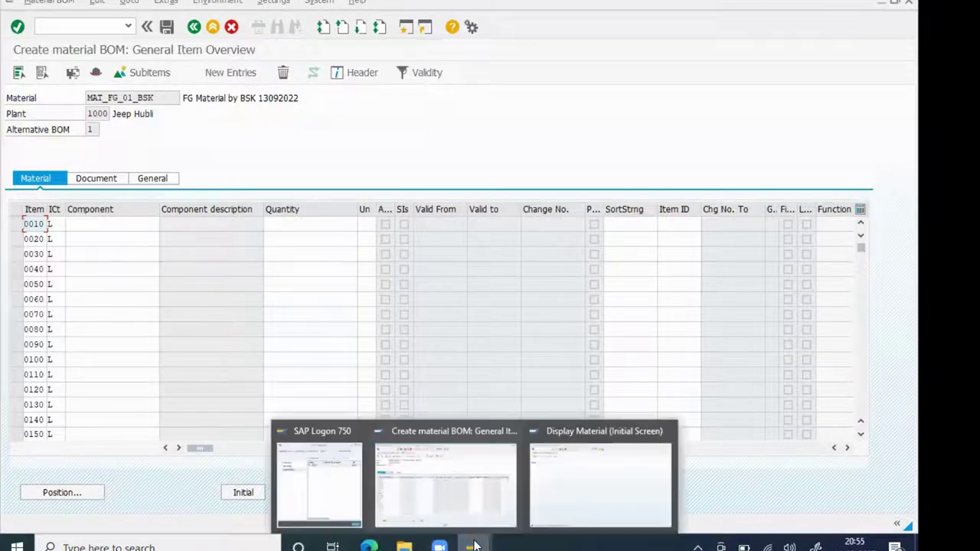
Add component MAT_SFG_01 as stock item 0010 of the BOM with a quantity of 10 PC
mouse_move(450, 545)
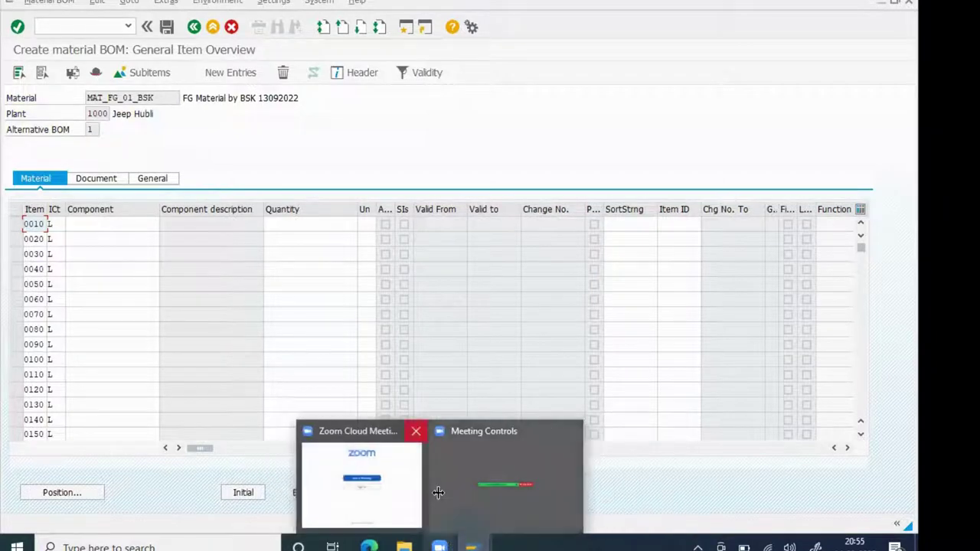
left_click(125, 224)
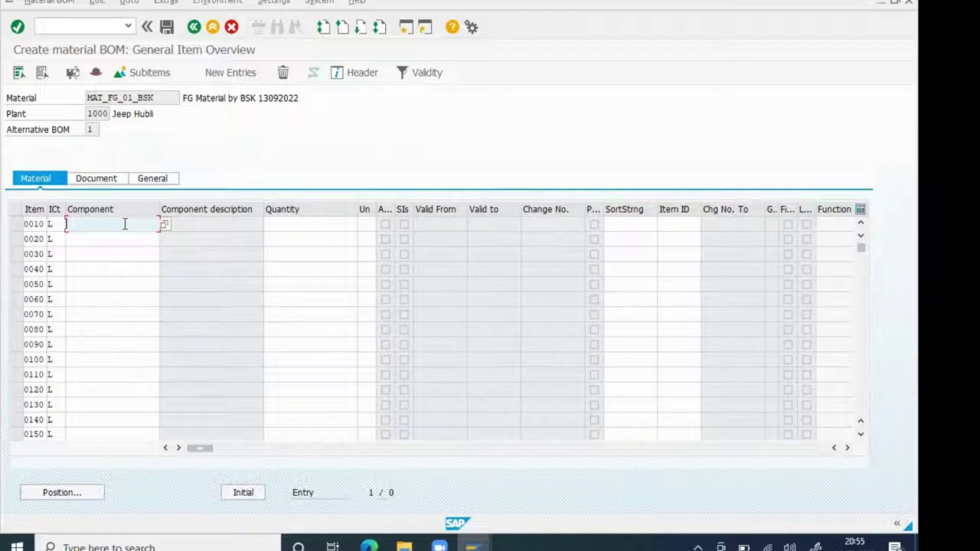
type("MAT_SFG_01")
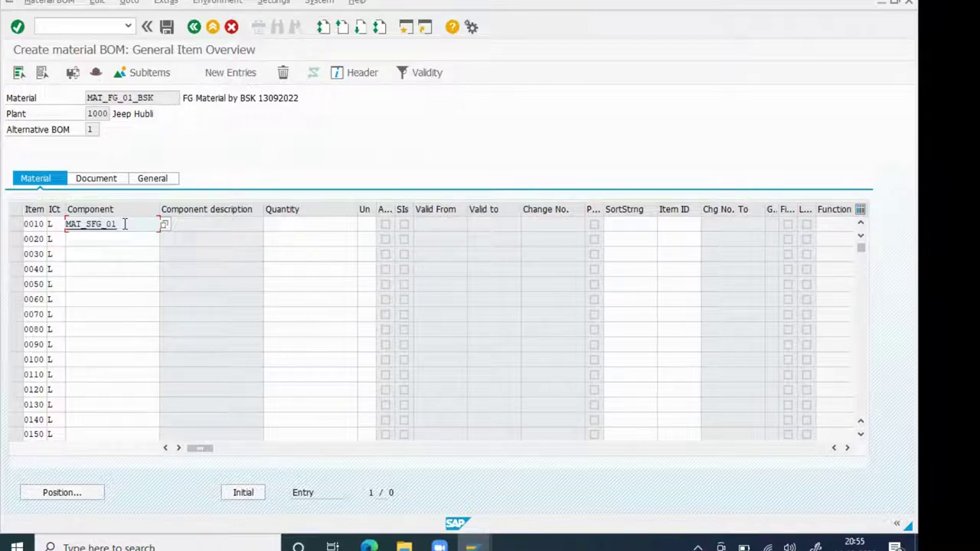
key("Tab")
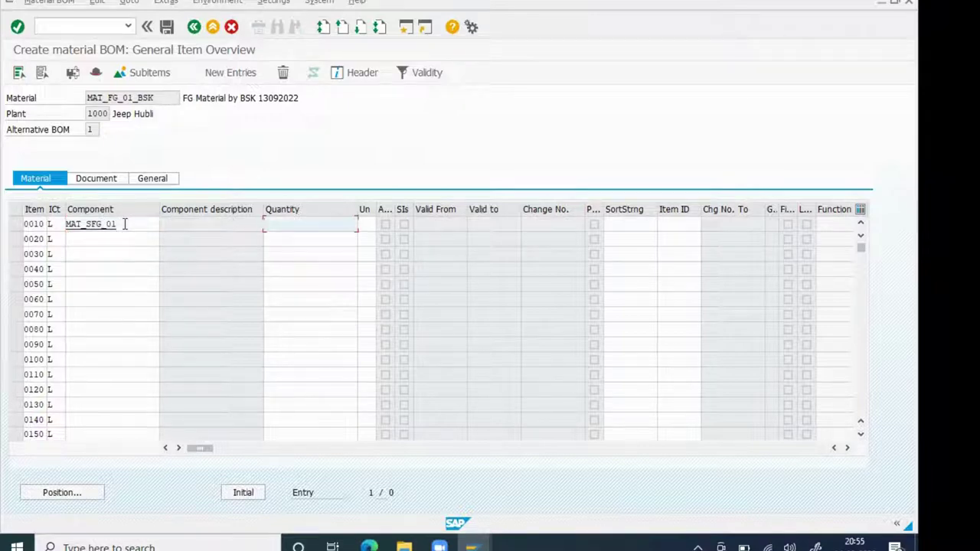
key("Tab")
left_click(128, 223)
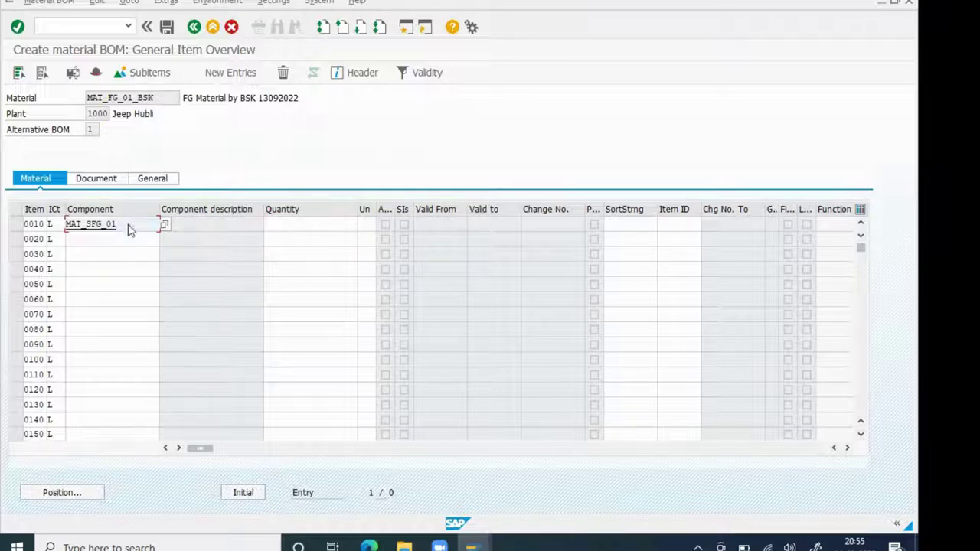
key("Return")
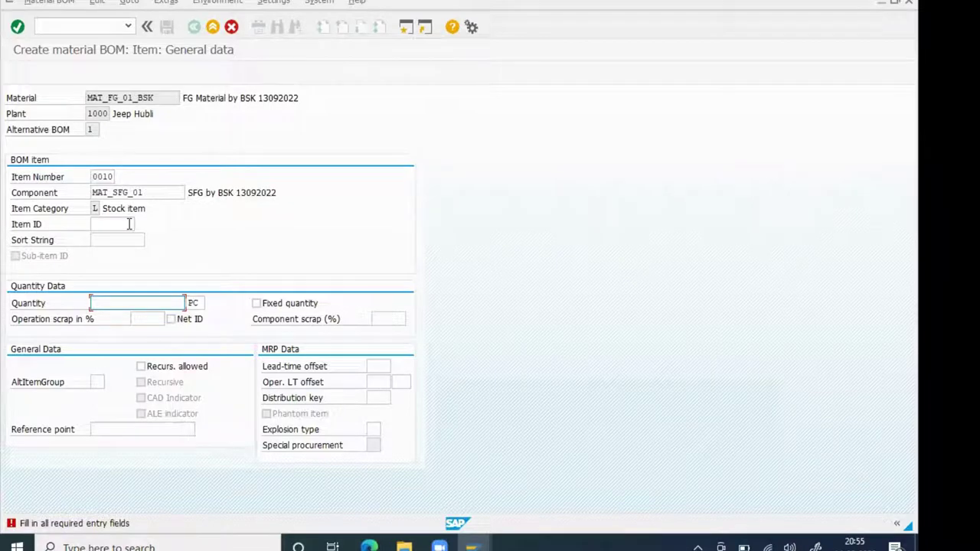
type("10")
key("Return")
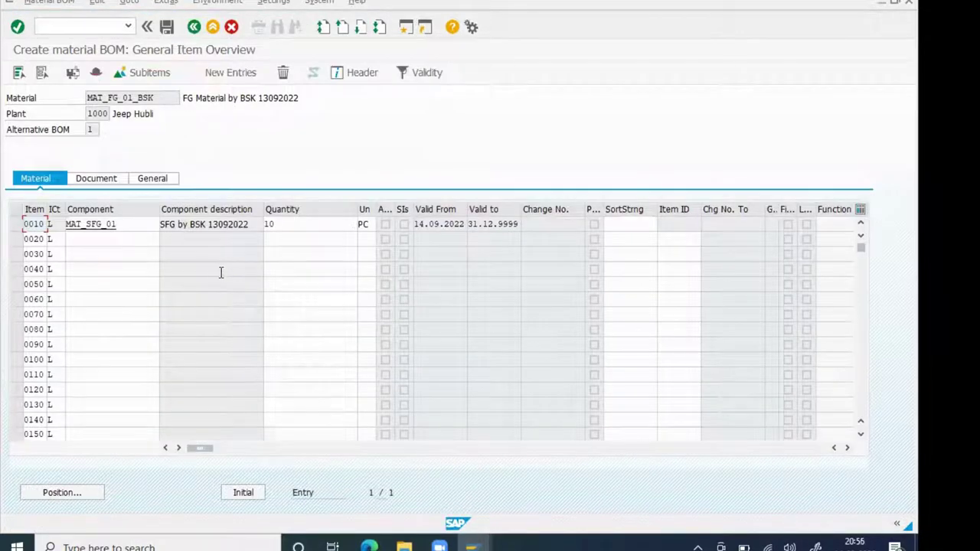
Examine the header information of the MAT_FG_01_BSK BOM from the item overview and close it
left_click(128, 244)
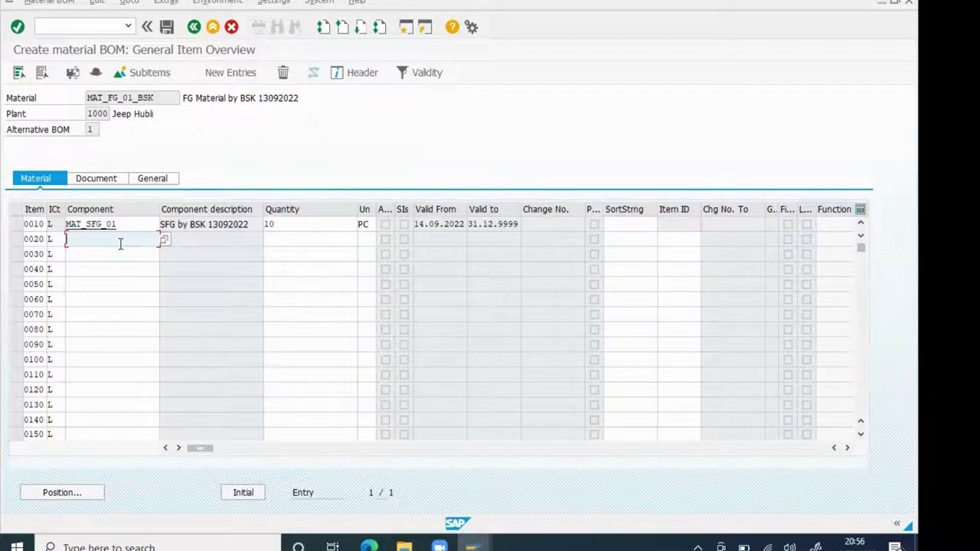
left_click(340, 75)
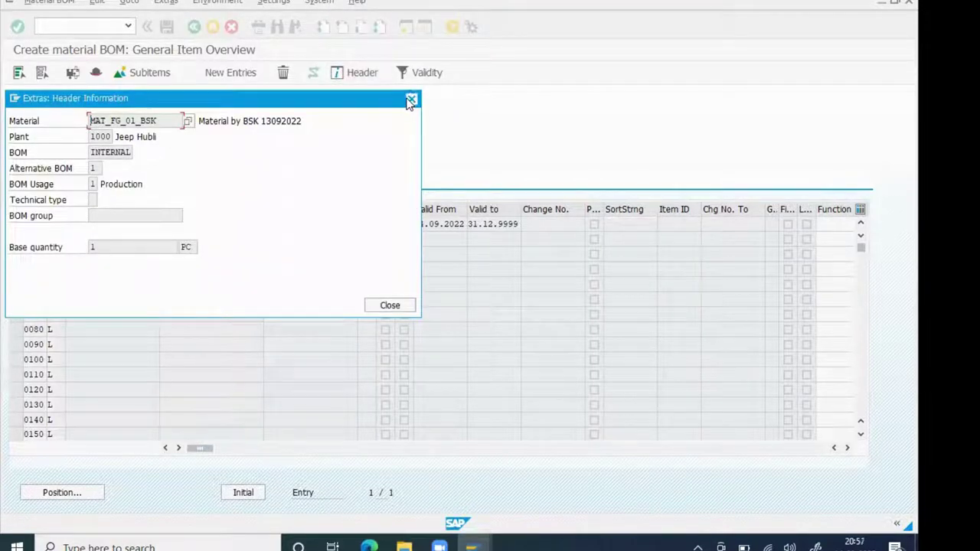
left_click(410, 101)
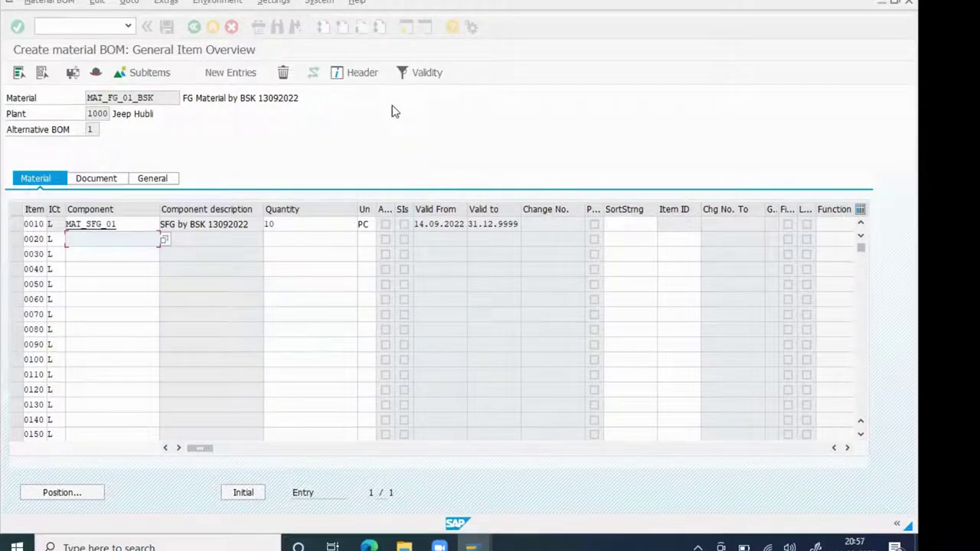
Open the BOM header overview and look up the possible entries for the BOM status
left_click(96, 74)
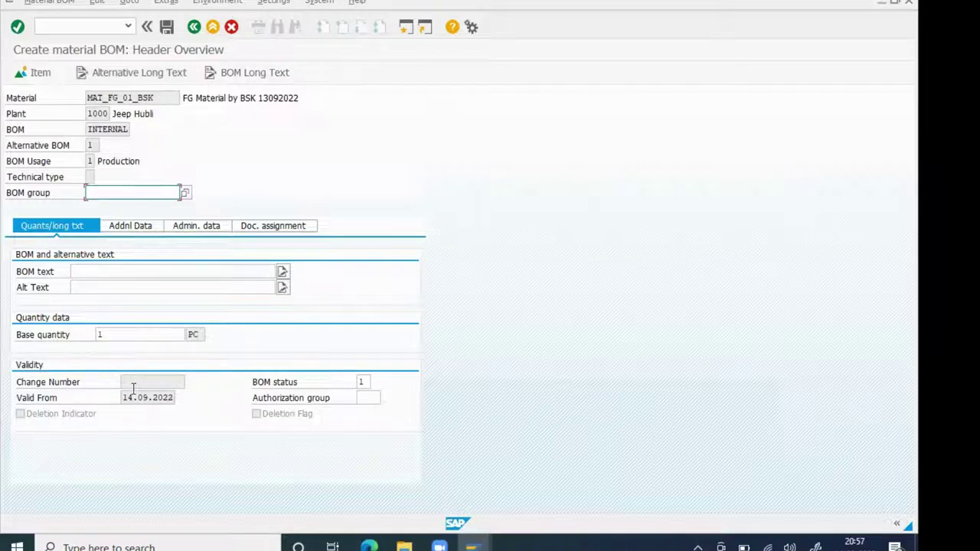
left_click(367, 381)
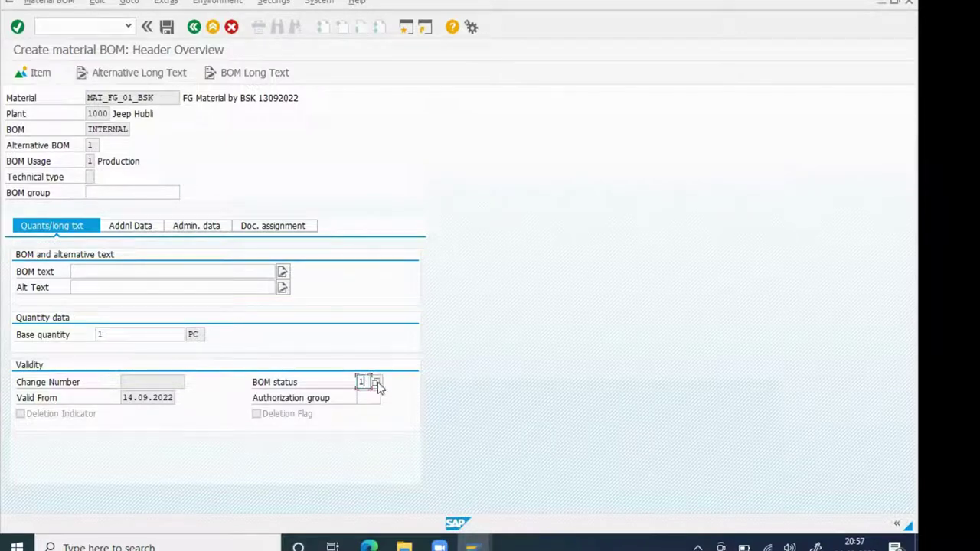
left_click(377, 382)
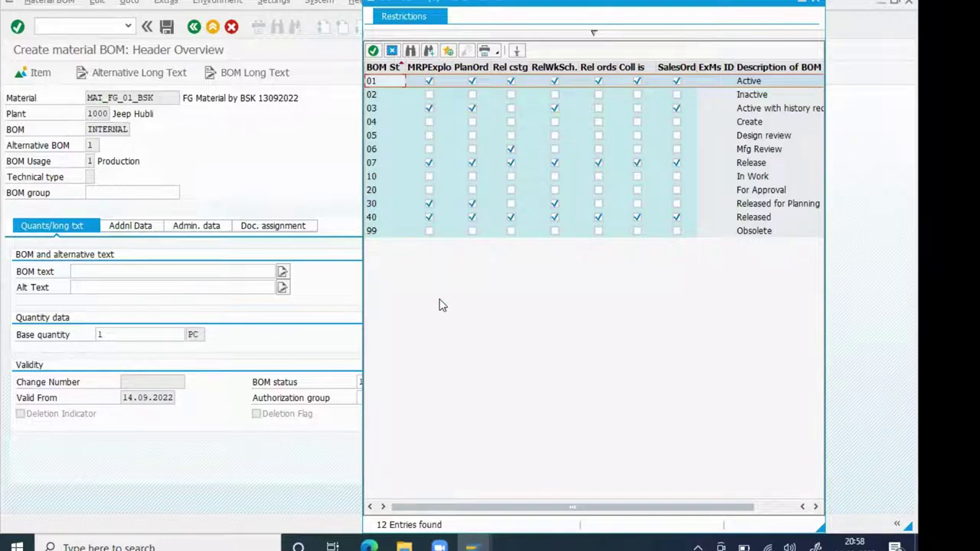
left_click(817, 6)
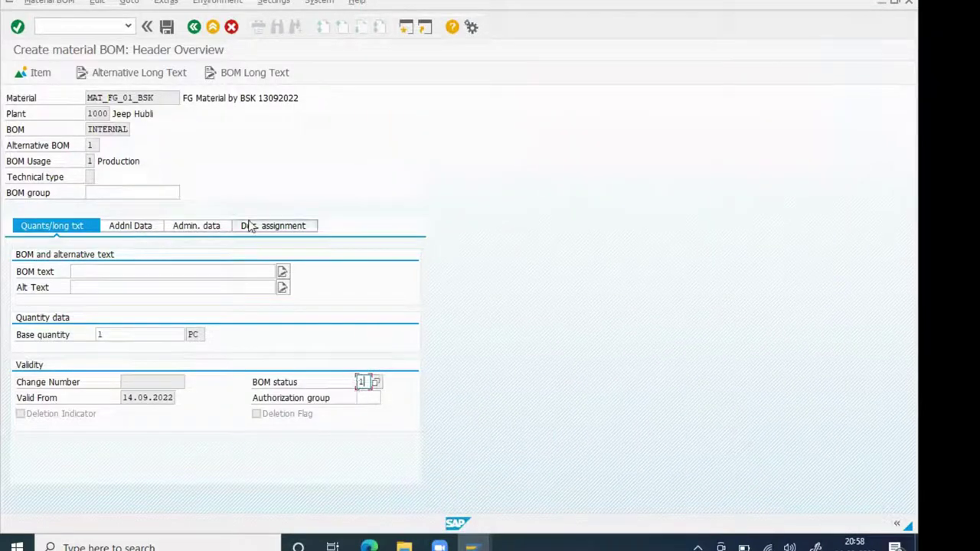
Look up the possible entries for the authorization group and check the BOM status entries again
left_click(359, 399)
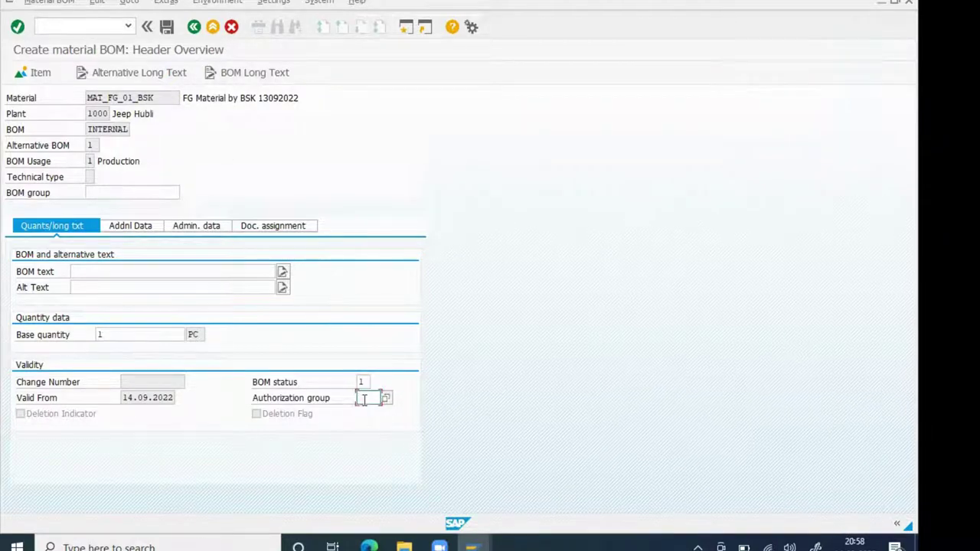
left_click(386, 399)
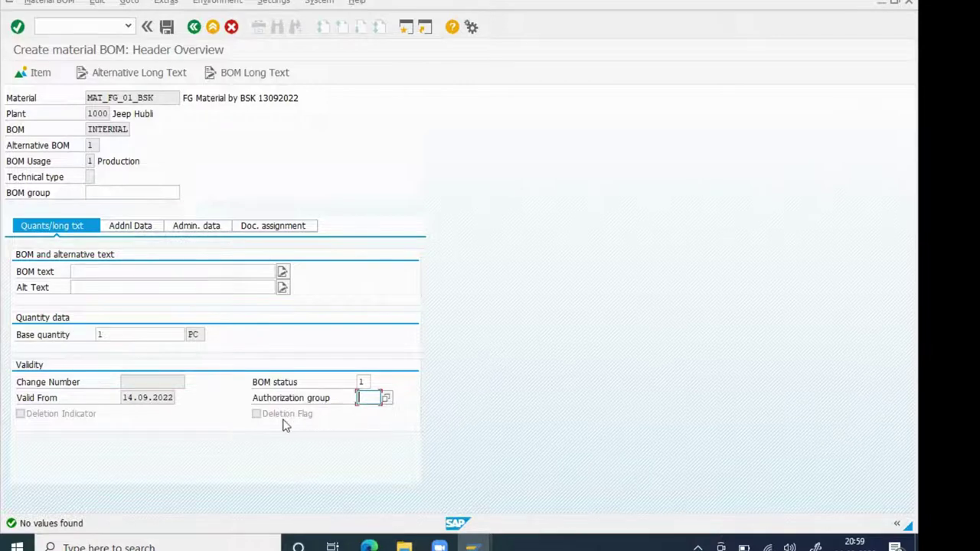
left_click(362, 383)
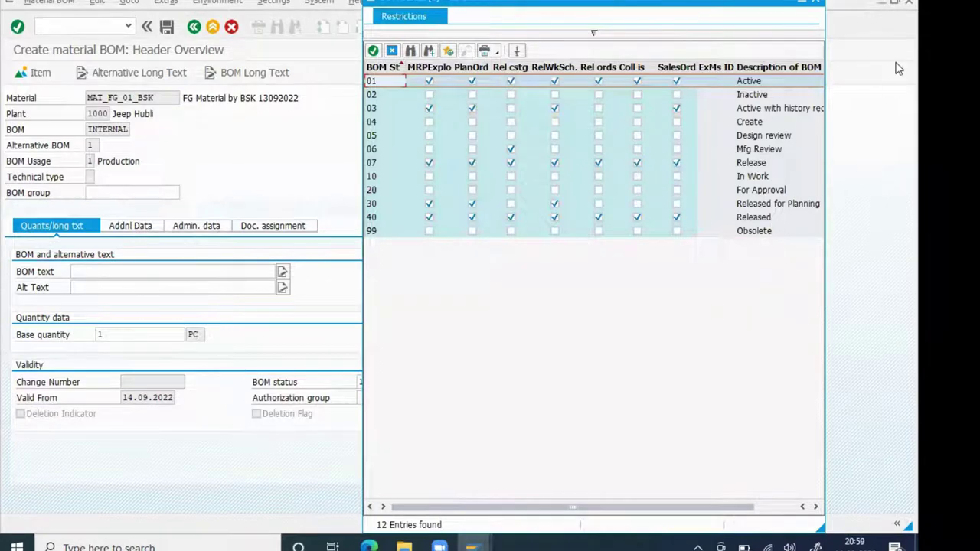
left_click(813, 3)
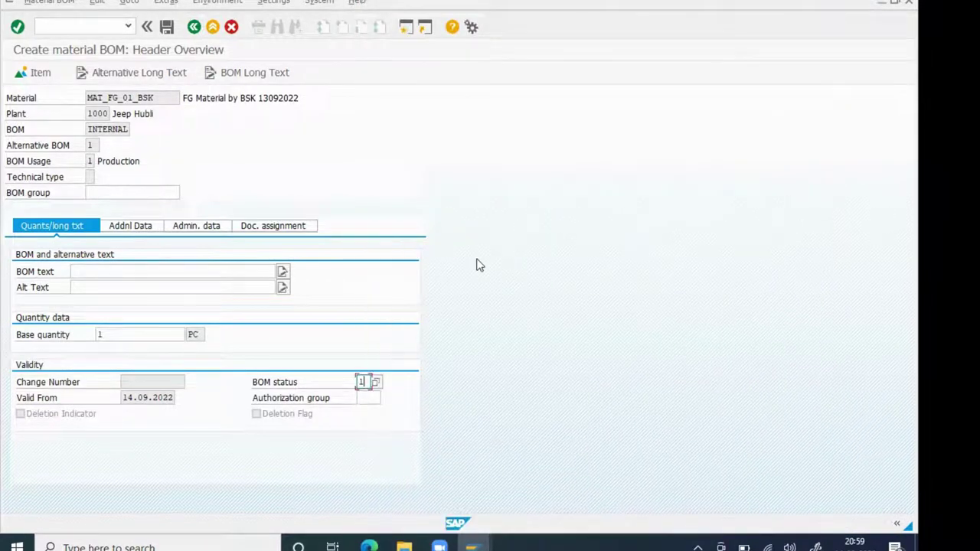
Read the field help for the BOM's deletion flag and close it
left_click(258, 415)
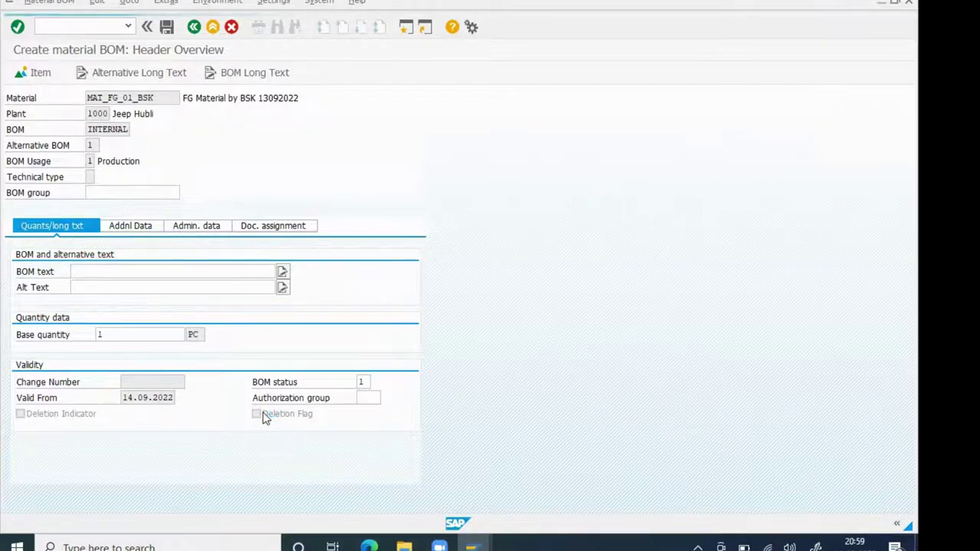
key("F1")
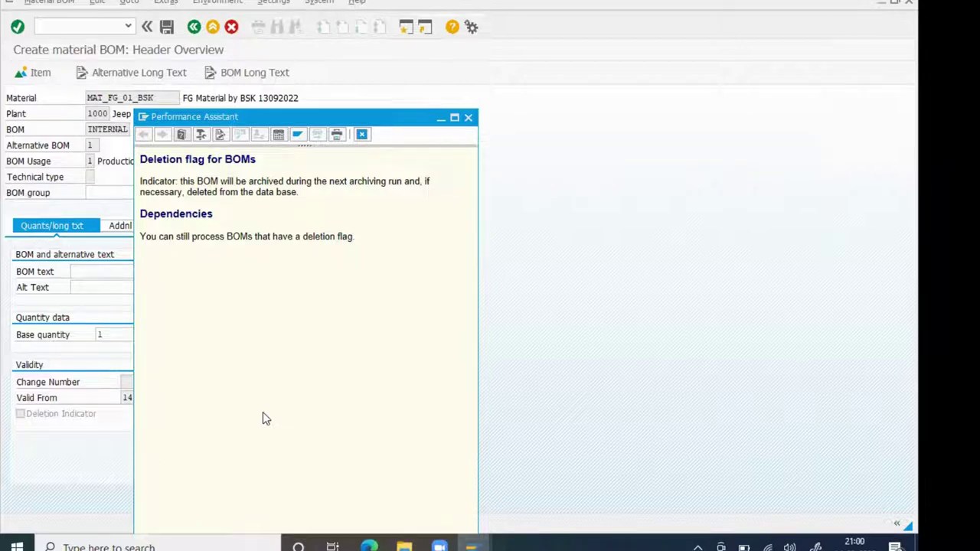
left_click(469, 119)
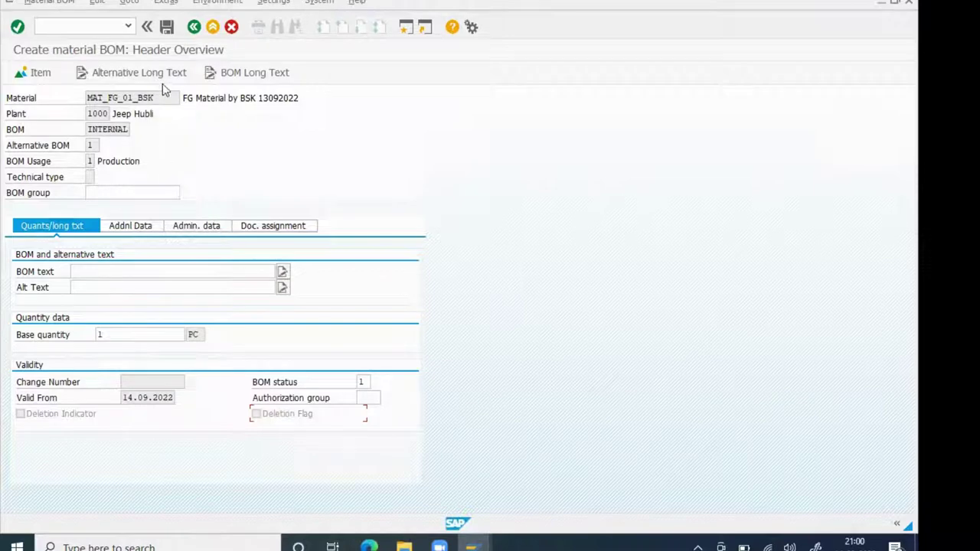
Leave the BOM header overview and save the BOM for MAT_FG_01_BSK
left_click(193, 33)
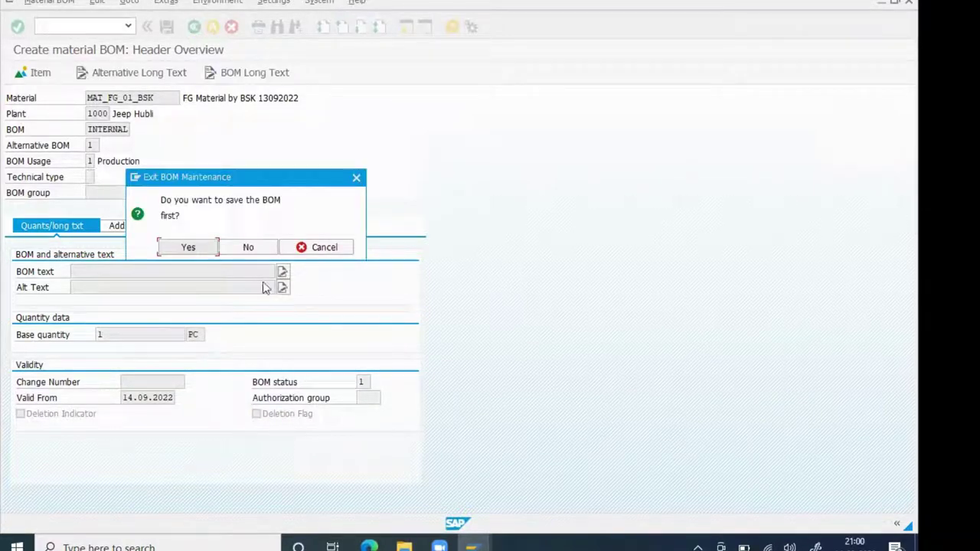
left_click(299, 247)
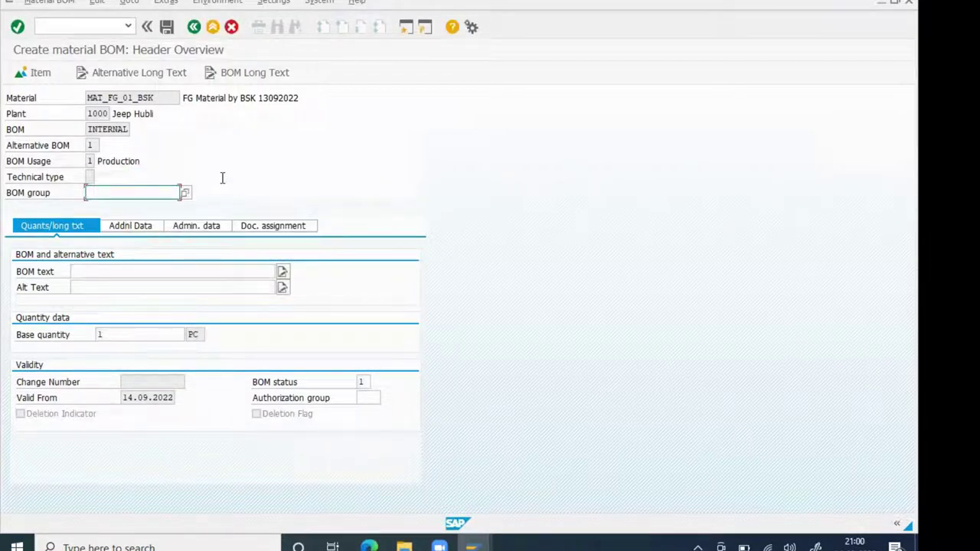
key("F3")
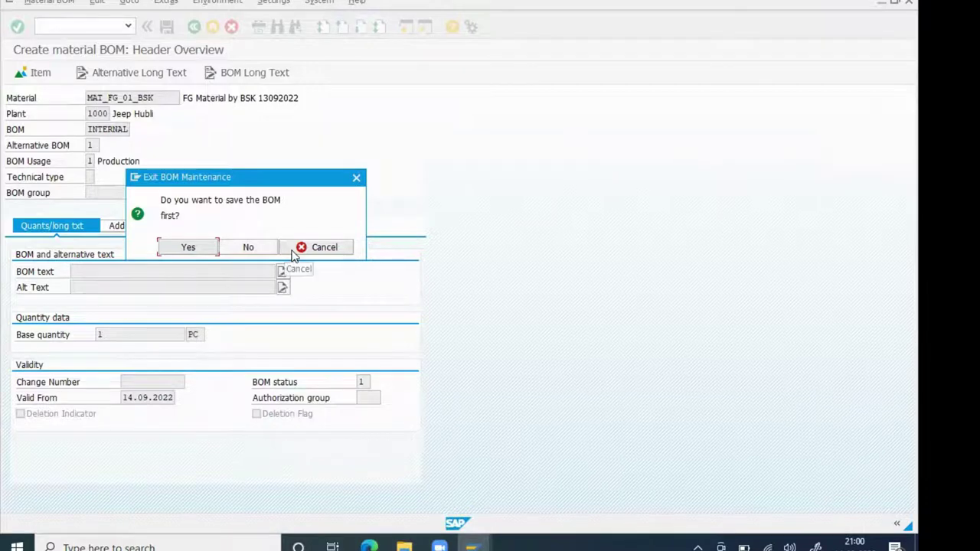
left_click(206, 250)
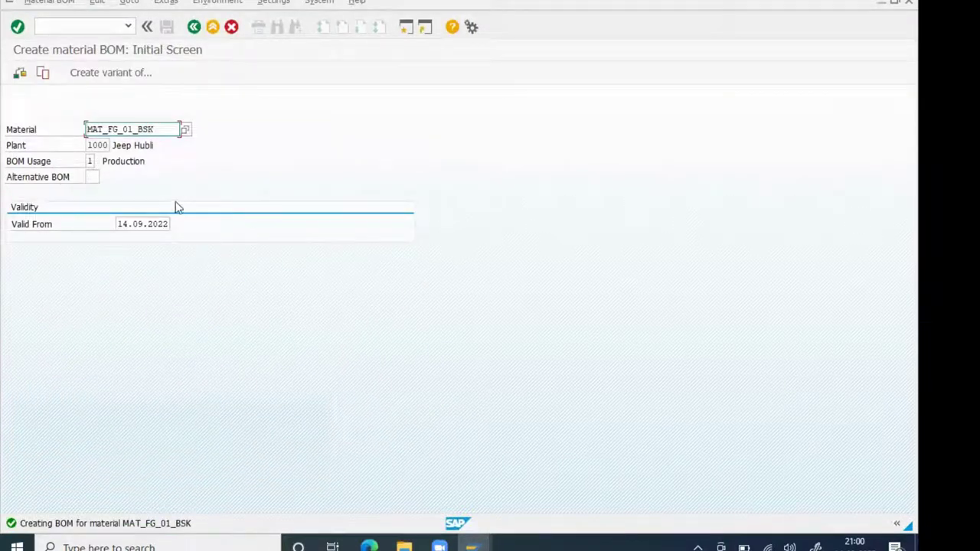
Go to the initial screen for creating a material and enter MAT_BYPRO_101 as the material number
left_click(54, 26)
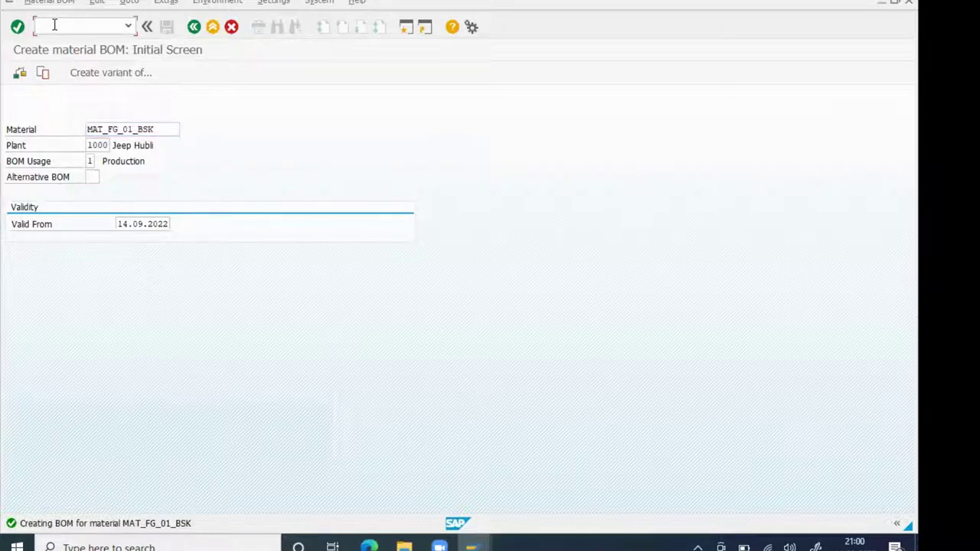
type("/o")
type("cs03")
key("Return")
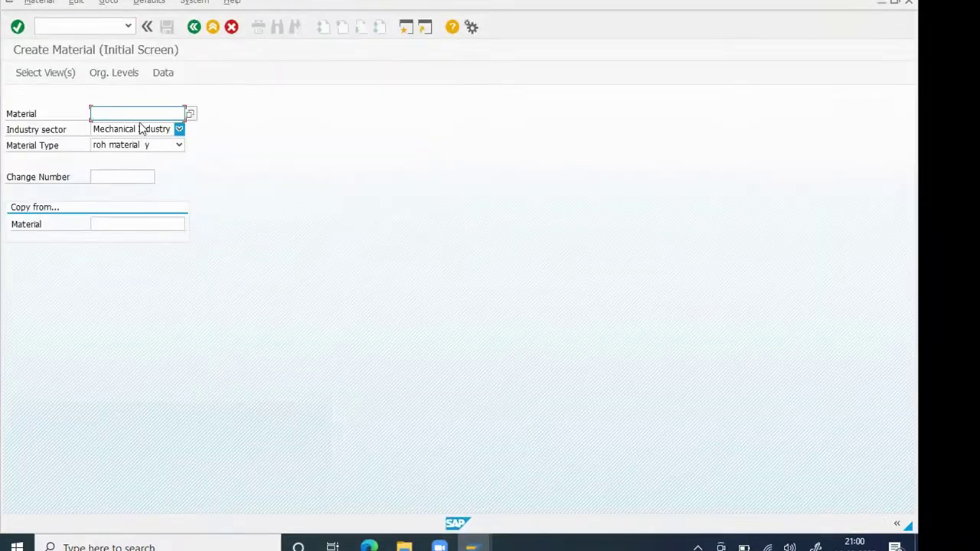
type("MAT")
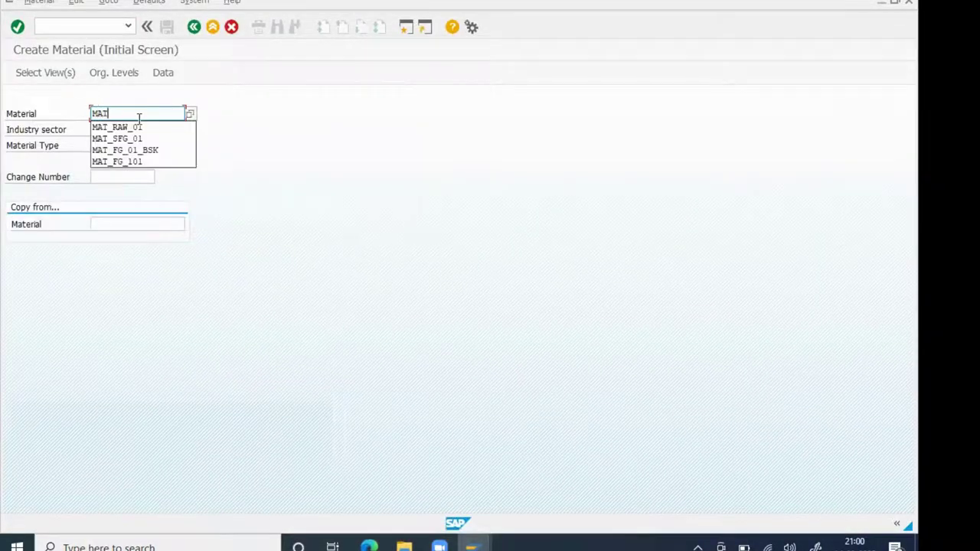
type("_")
type("BIPRO")
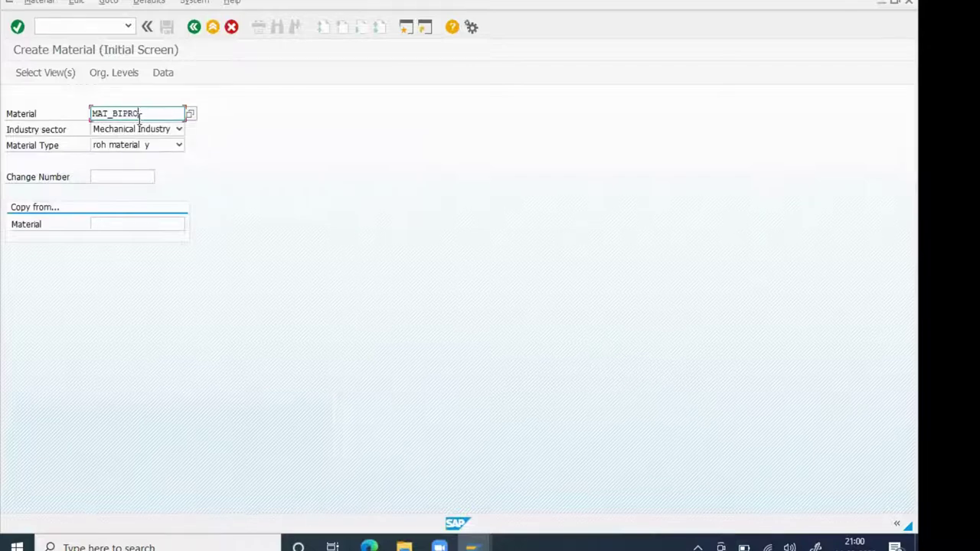
key("BackSpace")
key("BackSpace")
key("BackSpace")
key("BackSpace")
type("YPRO_101")
Keep material type roh material y and continue to the view selection with MAT_SFG_01 as the material to copy from
left_click(179, 145)
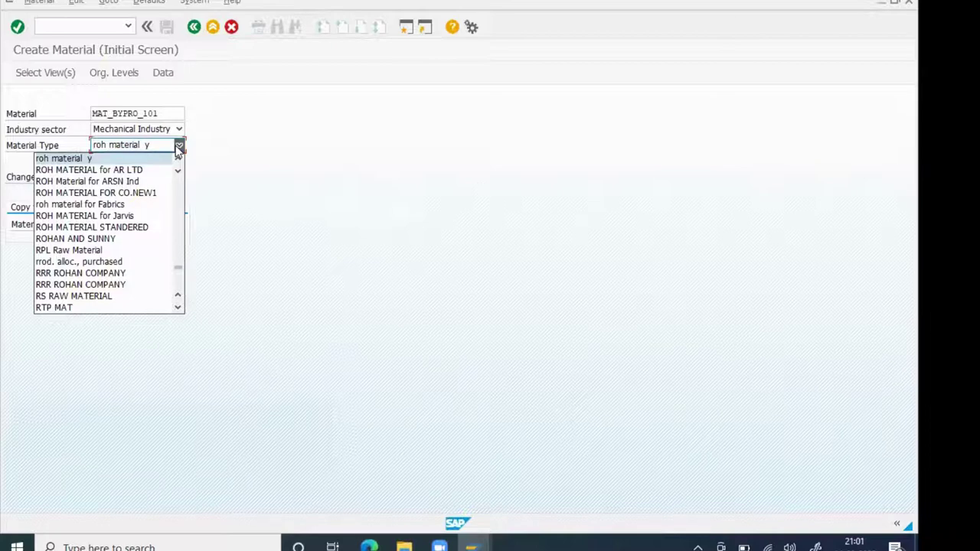
key("h")
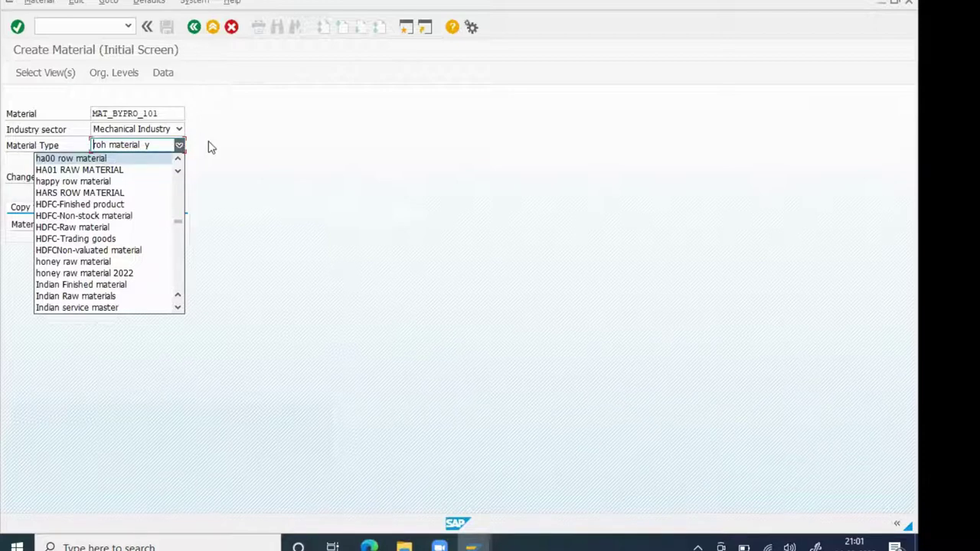
left_click(167, 148)
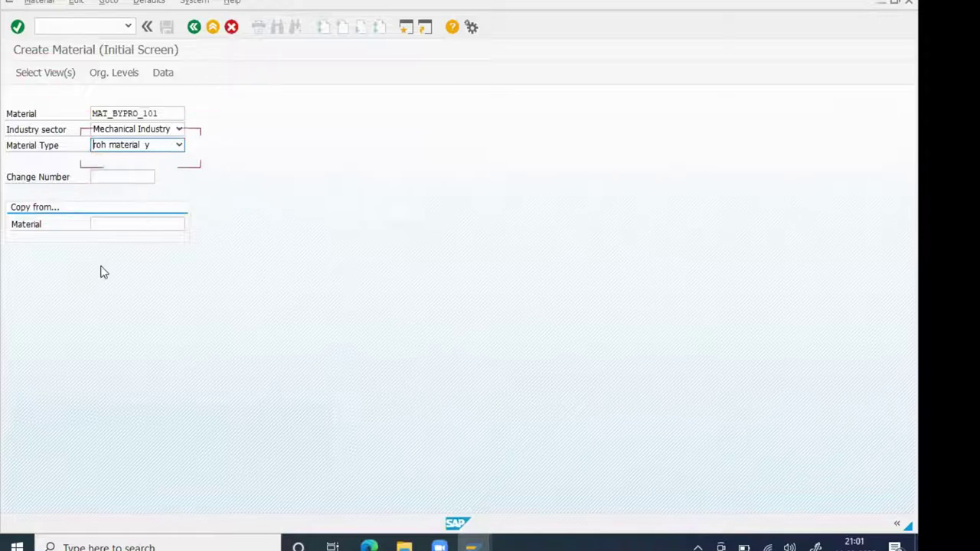
left_click(115, 226)
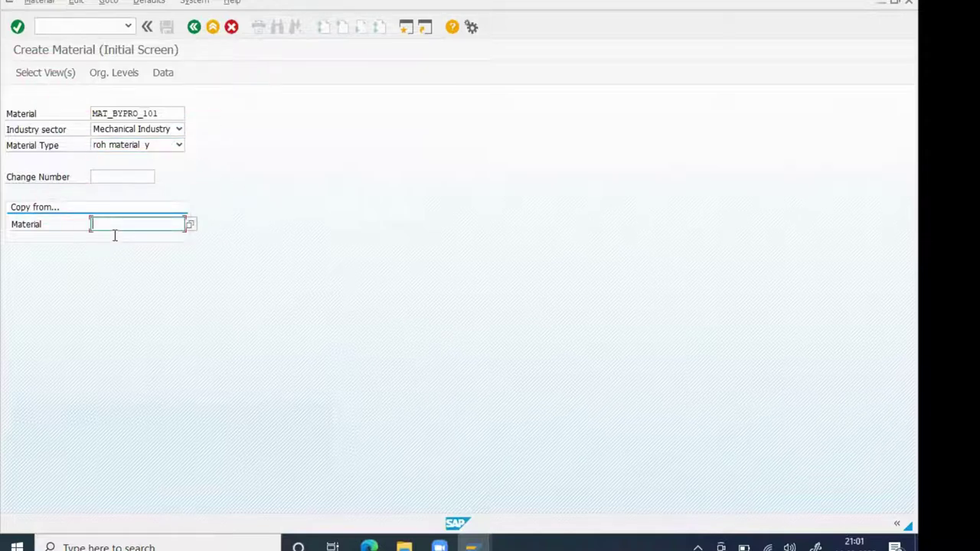
type("MAT_SFG_01")
key("Return")
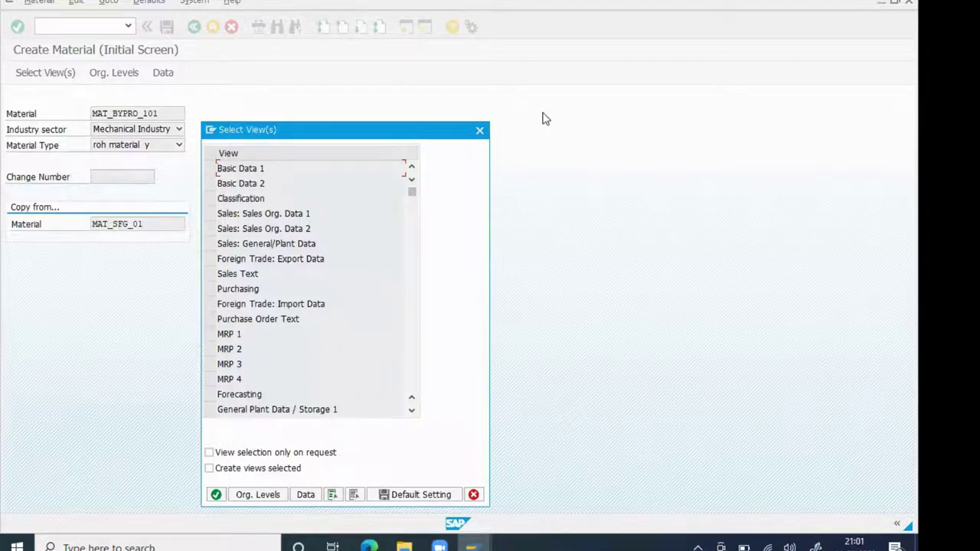
Select the views Basic Data 1 and 2 and MRP 1 to 4, and set the organizational level to plant 1000
left_click(210, 335)
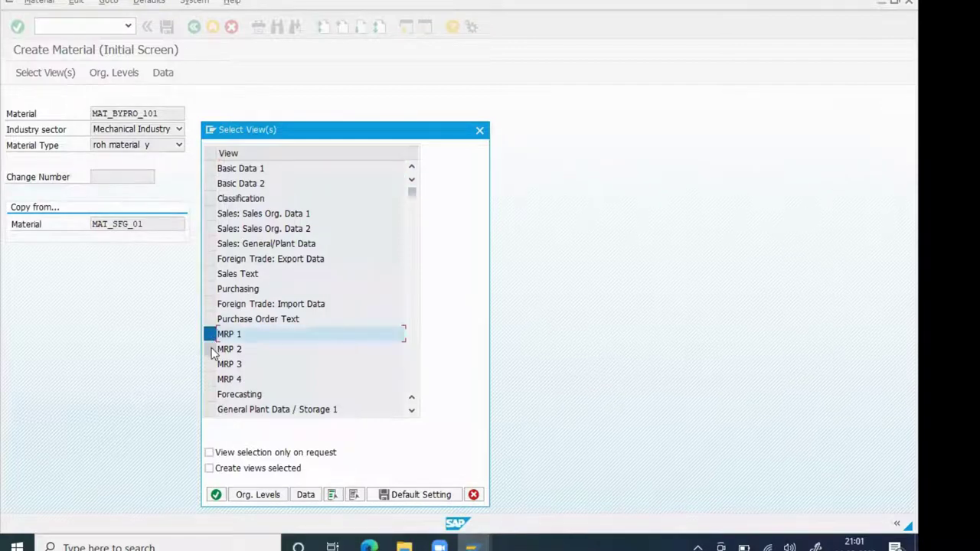
left_click(212, 350)
left_click(213, 366)
left_click(211, 379)
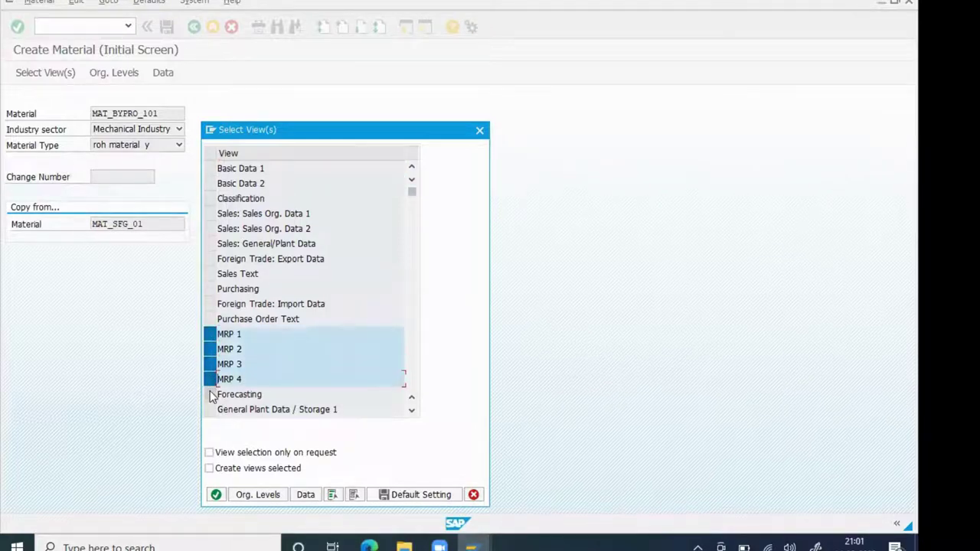
left_click(211, 169)
left_click(210, 184)
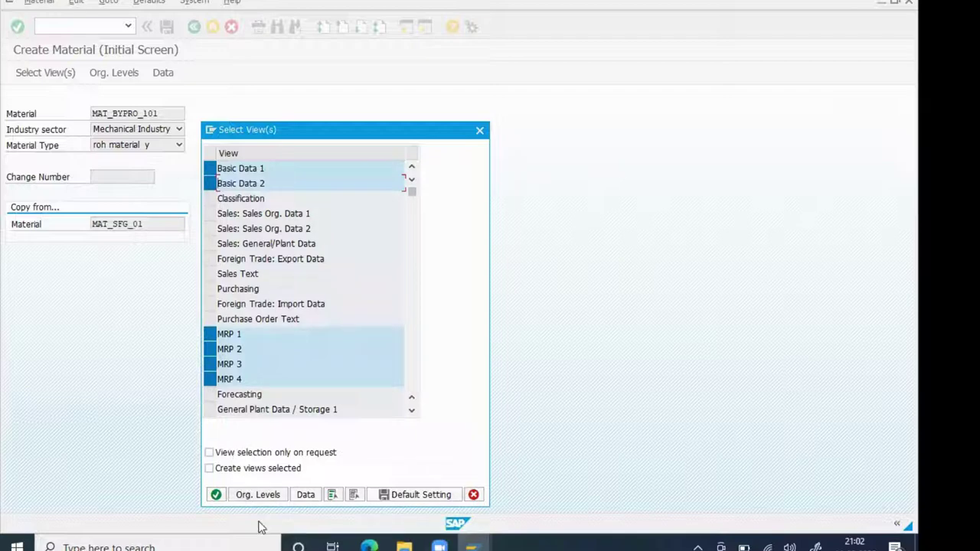
key("Return")
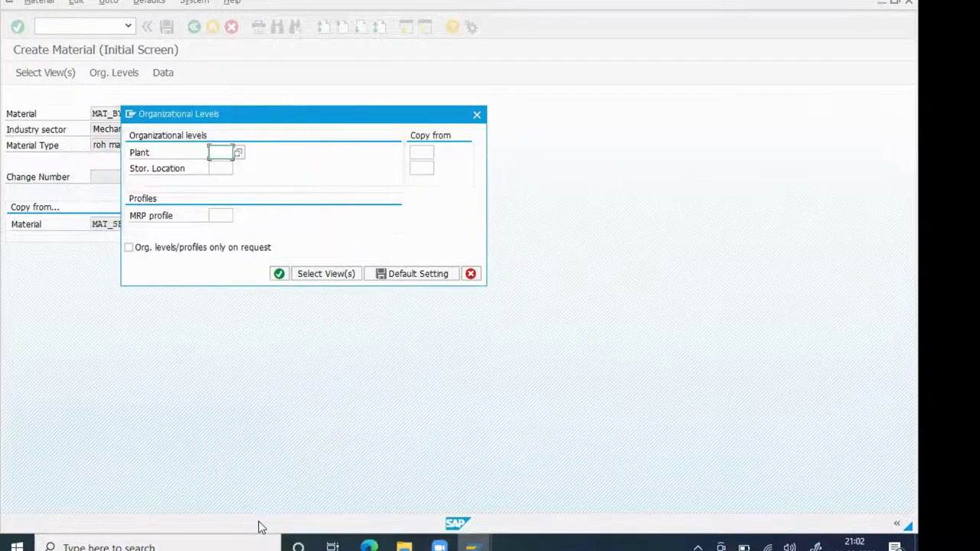
type("1000")
key("Return")
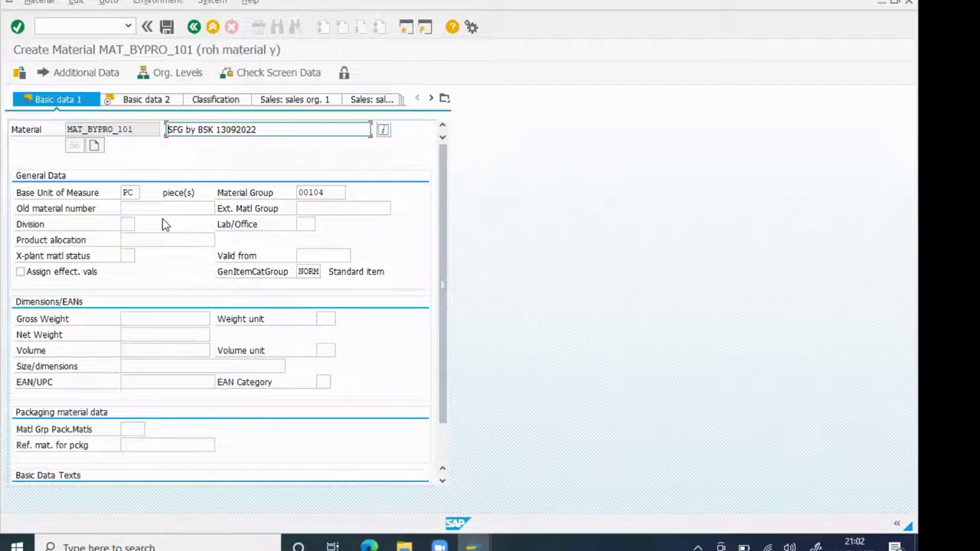
Replace the copied material description of MAT_BYPRO_101 with BYPRODUCT MATERIAL
left_click(259, 129)
left_click_drag(259, 128, 87, 134)
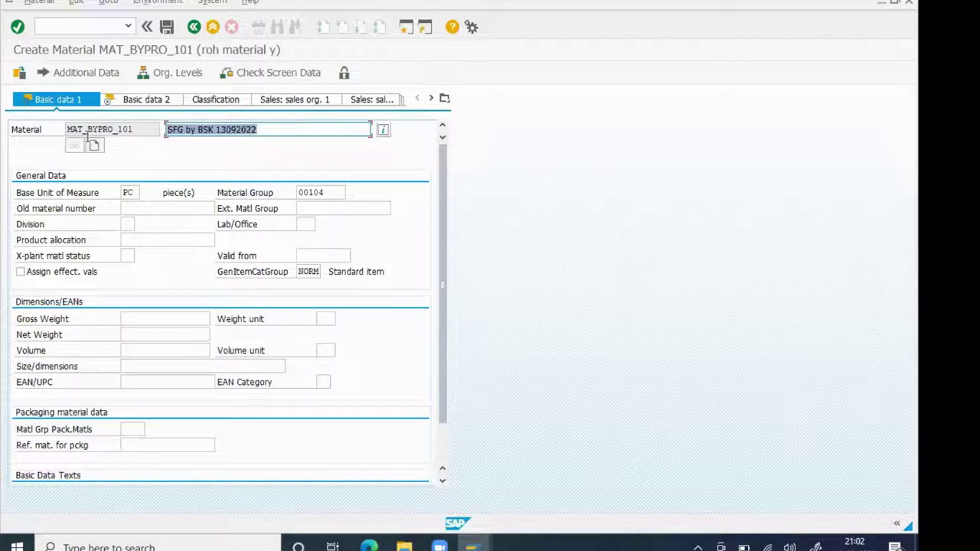
type("BYP")
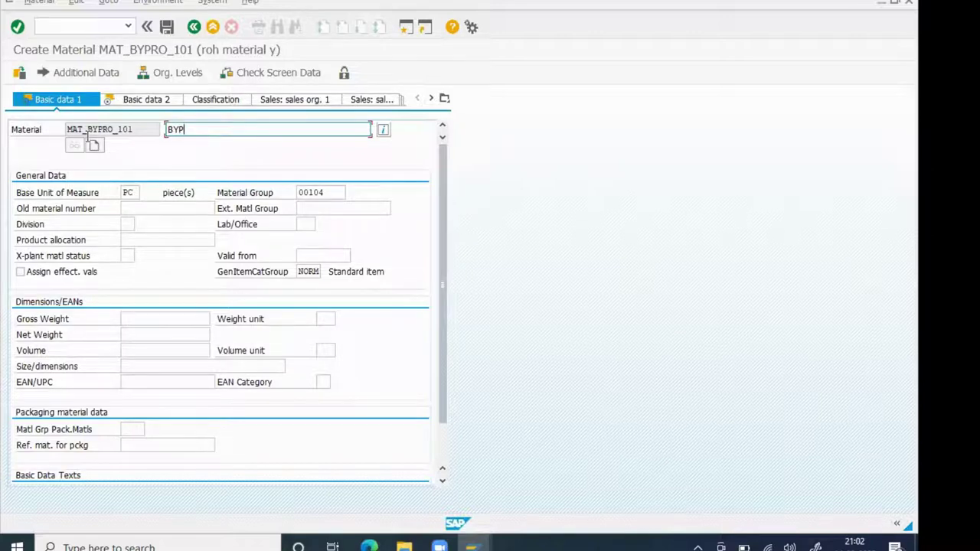
type("RODUCT MATERIAL")
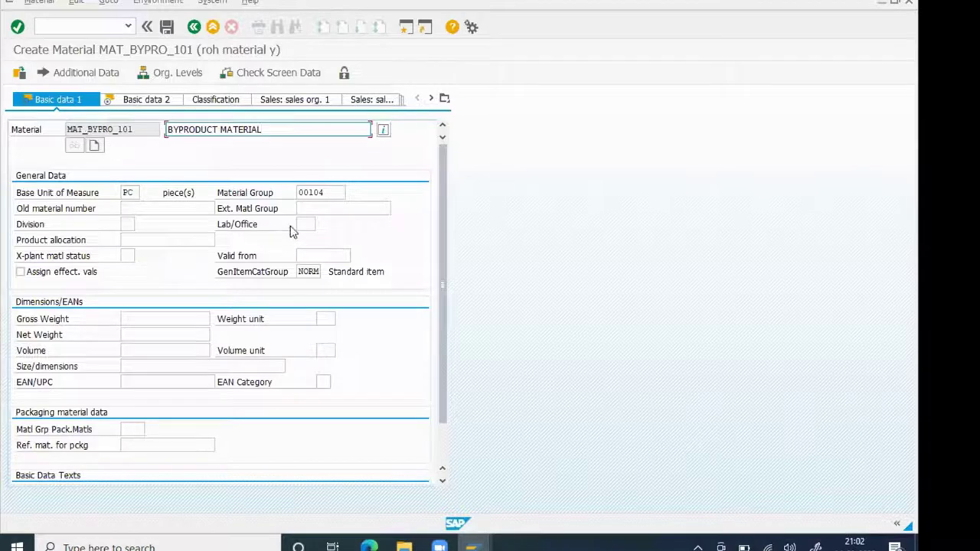
Check the list of material groups, keep 00104, and continue through both Basic Data views to MRP 1
left_click(326, 196)
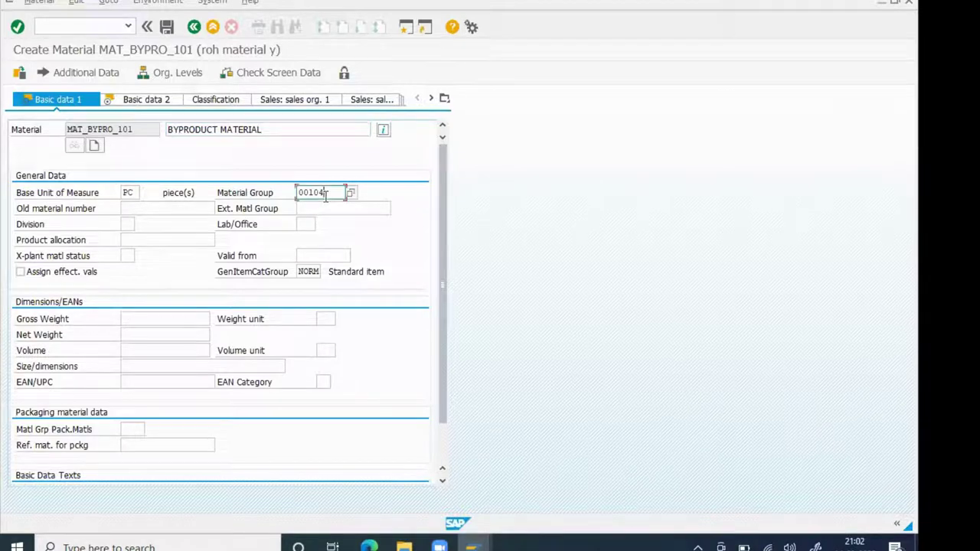
left_click(351, 195)
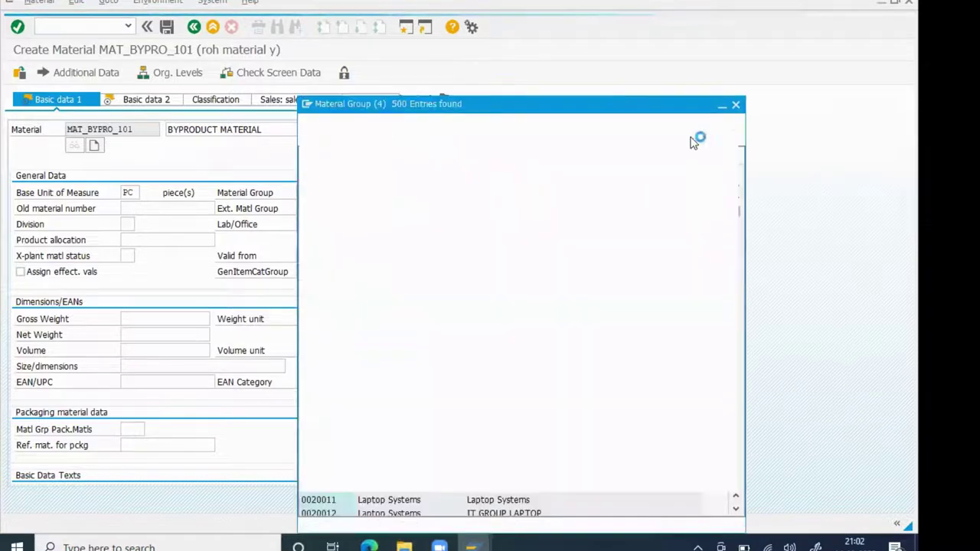
left_click(736, 105)
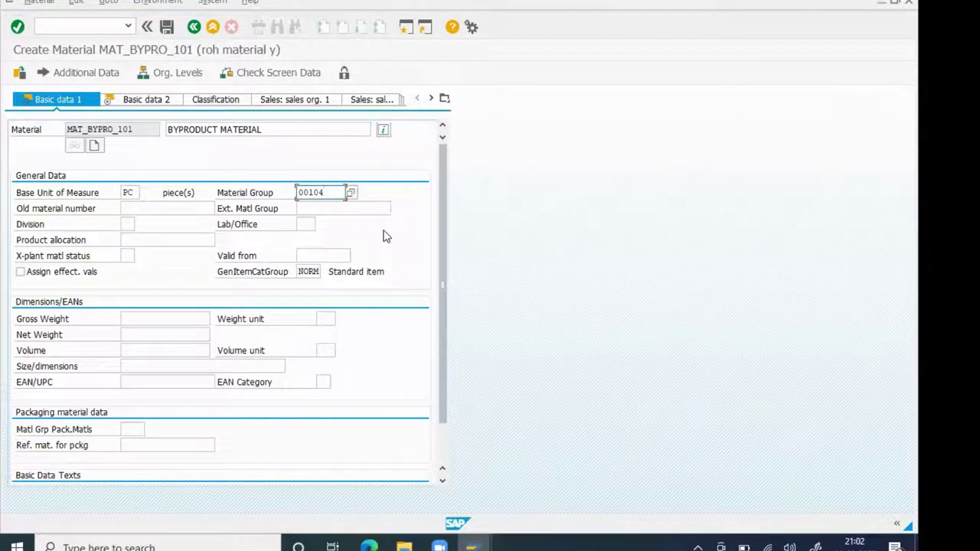
key("Return")
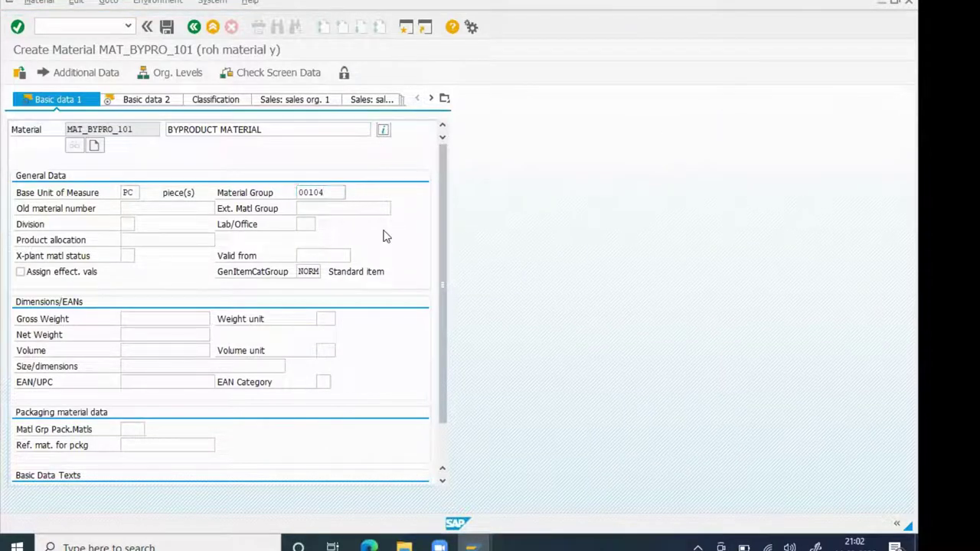
key("Return")
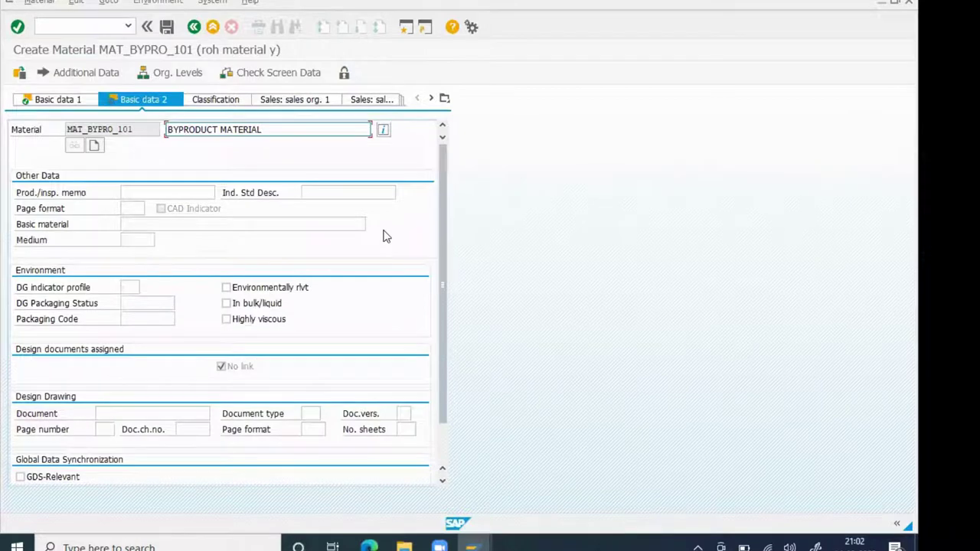
key("Return")
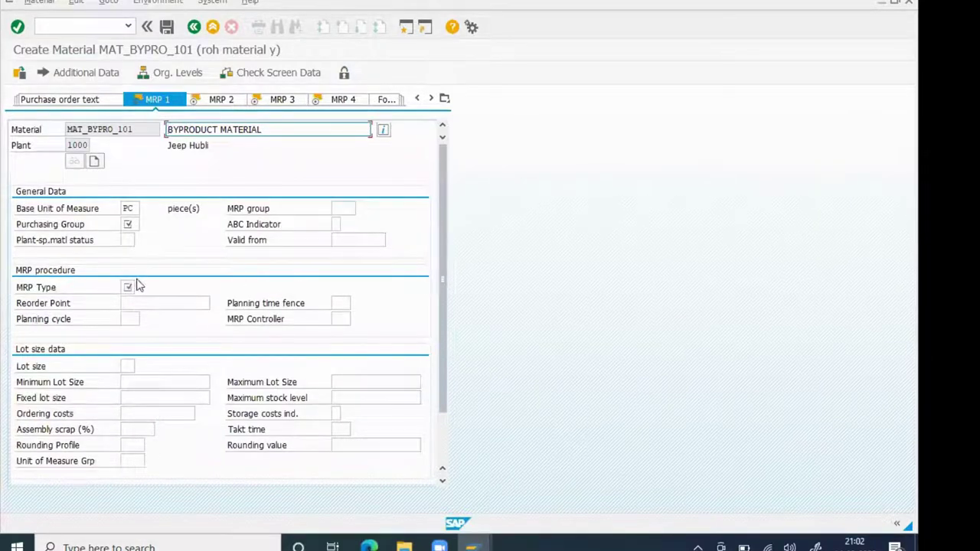
Set the MRP type to ND and the purchasing group to 003, and continue to the MRP 2 view
left_click(128, 288)
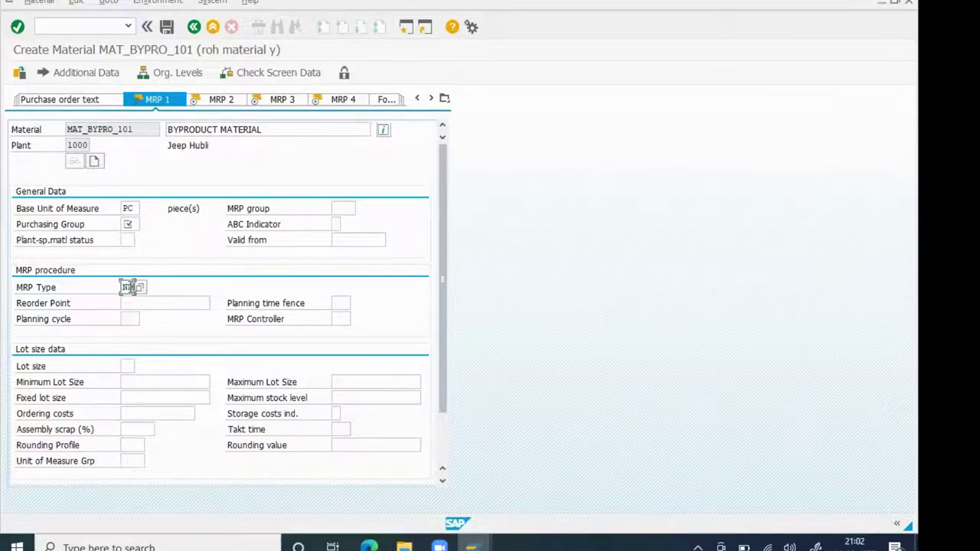
type("ND")
key("Return")
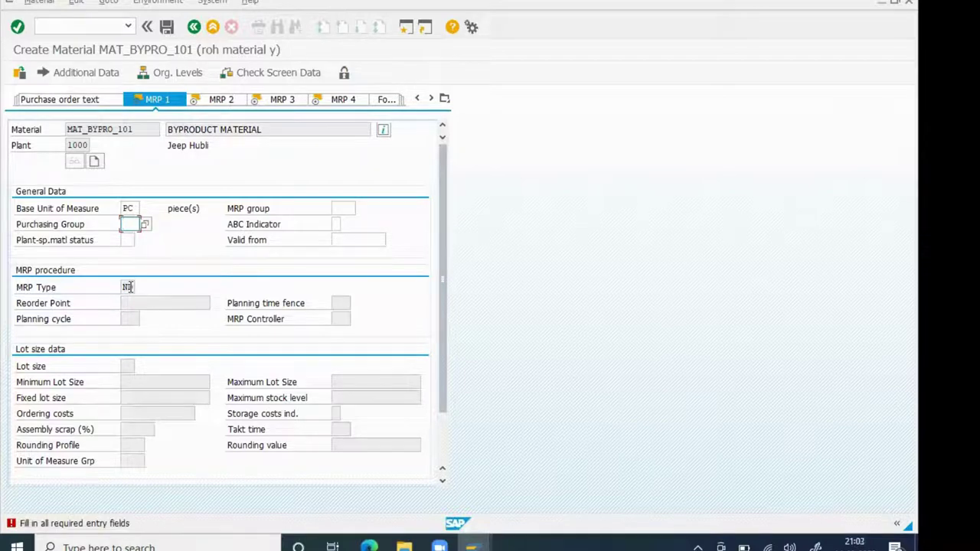
left_click(144, 225)
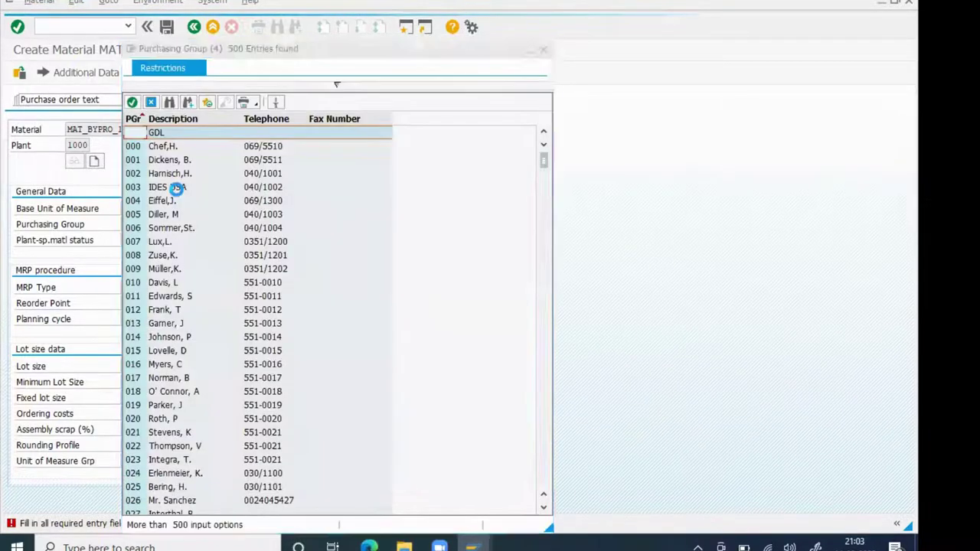
double_click(177, 188)
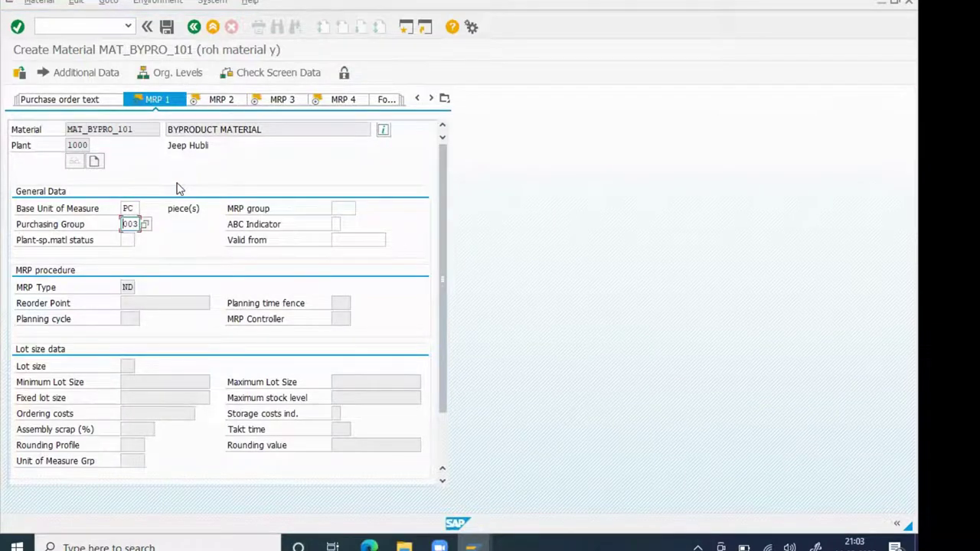
key("Return")
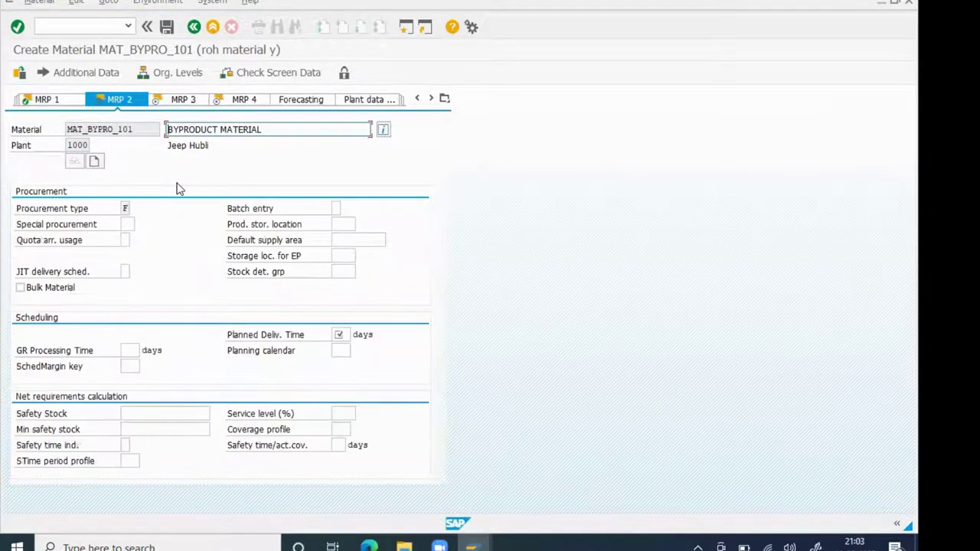
Keep procurement type F, set the planned delivery time to 2 days, and continue to the MRP 3 view
left_click(129, 210)
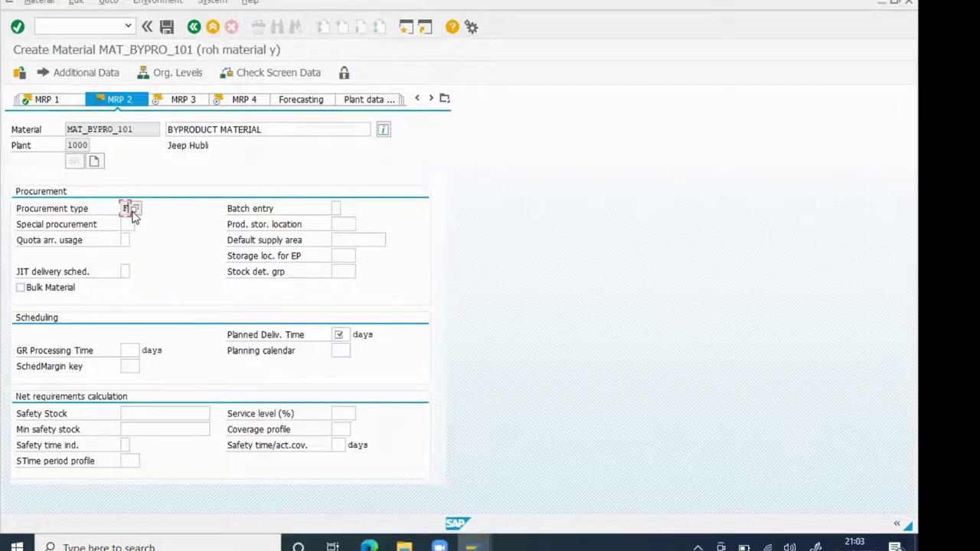
key("Return")
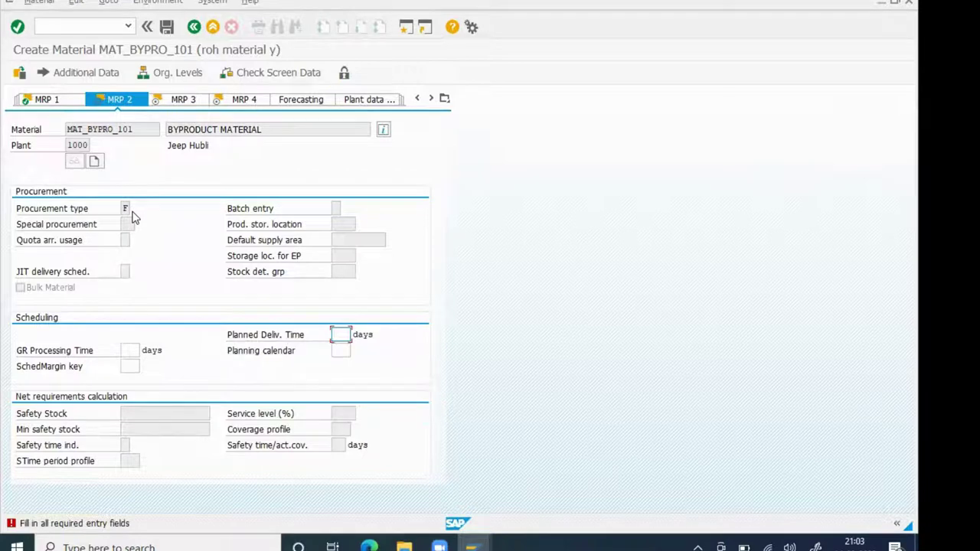
type("2")
key("Return")
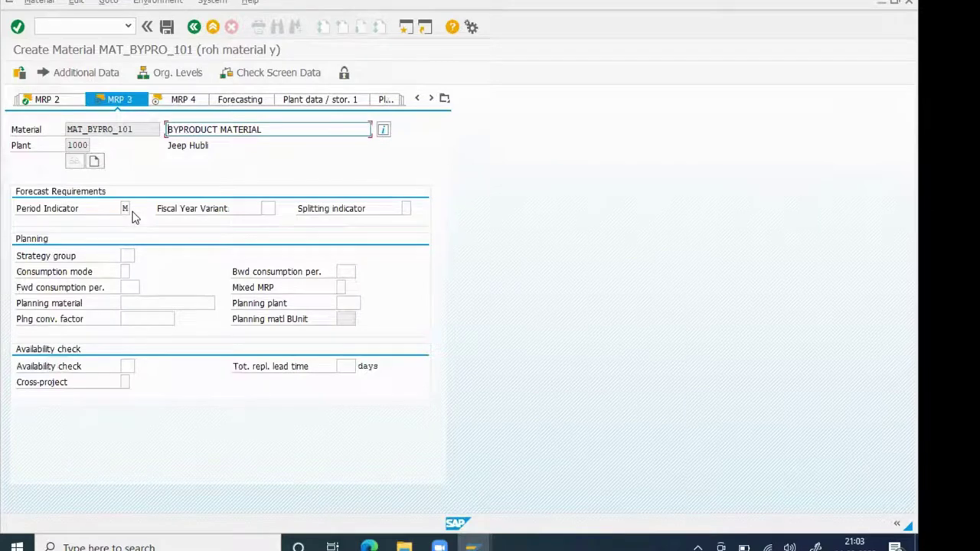
Accept the MRP 3 and MRP 4 views without entries and save material MAT_BYPRO_101
key("Return")
key("Return")
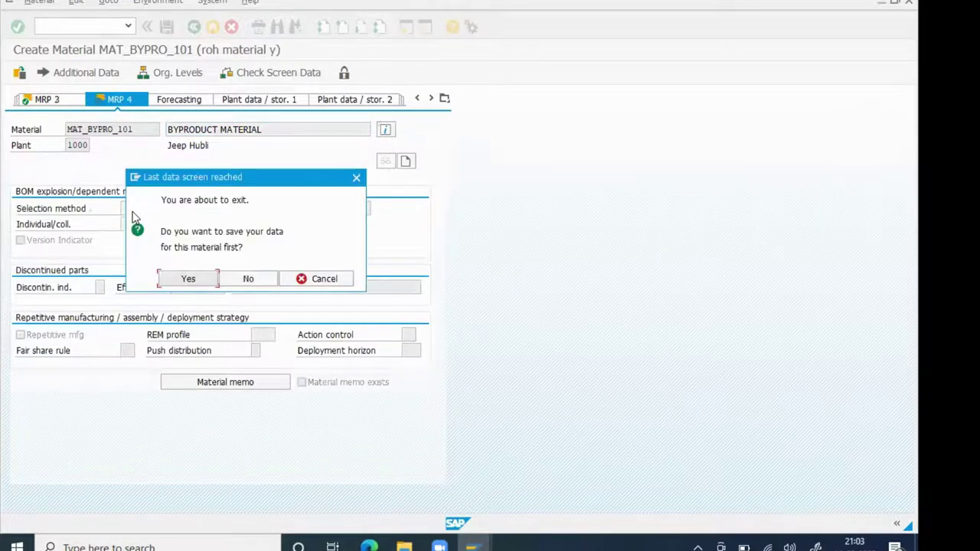
key("Return")
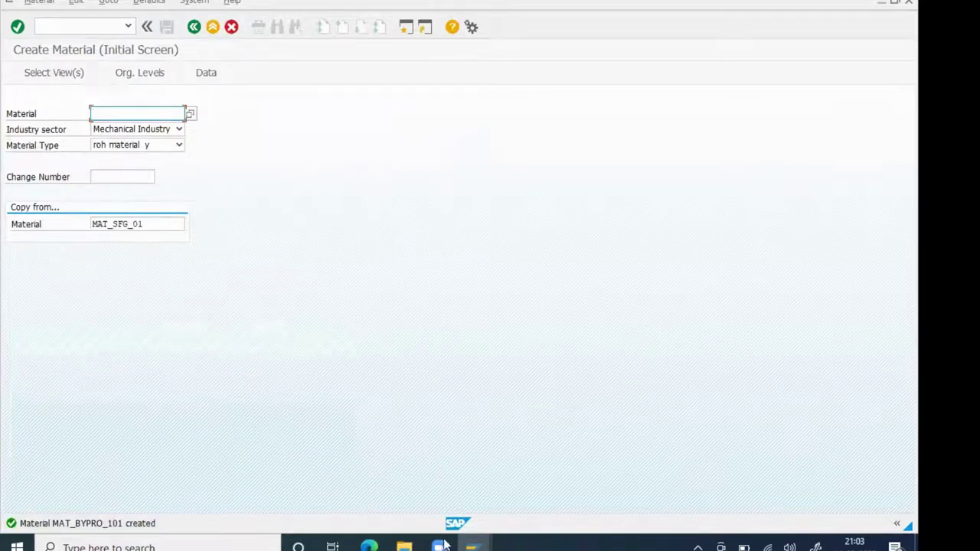
Switch to the session showing Display Material, leave that transaction, and start transaction cs02 for changing a material BOM
mouse_move(470, 546)
left_click(490, 517)
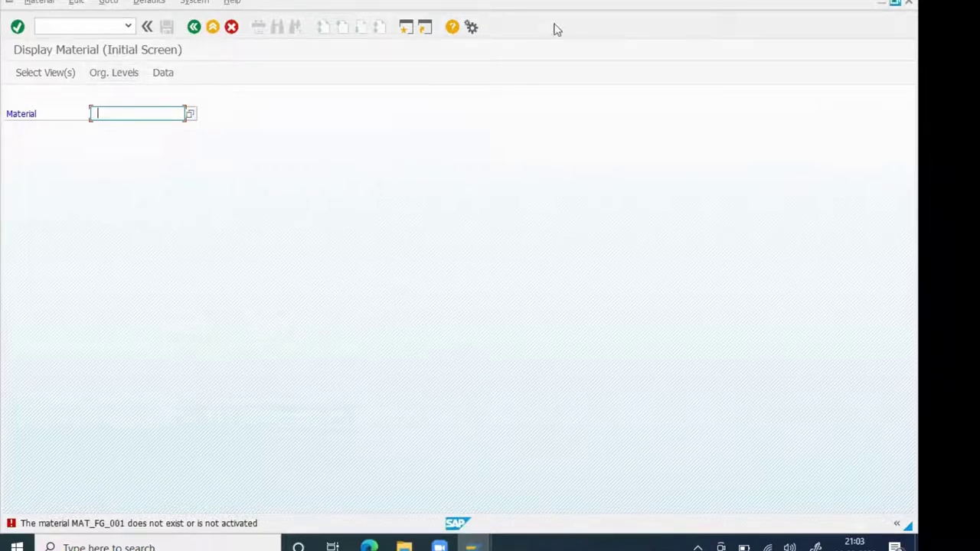
left_click(195, 28)
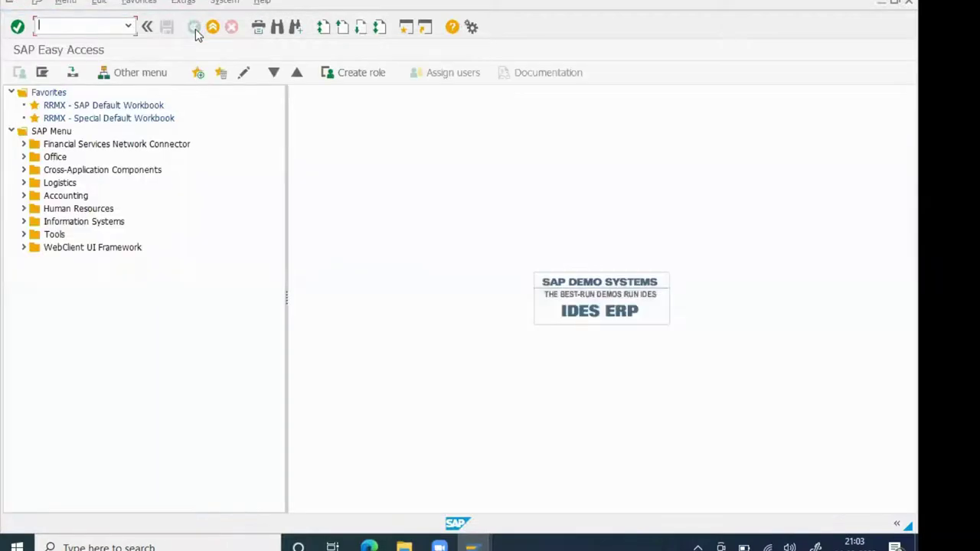
type("cs02")
key("Return")
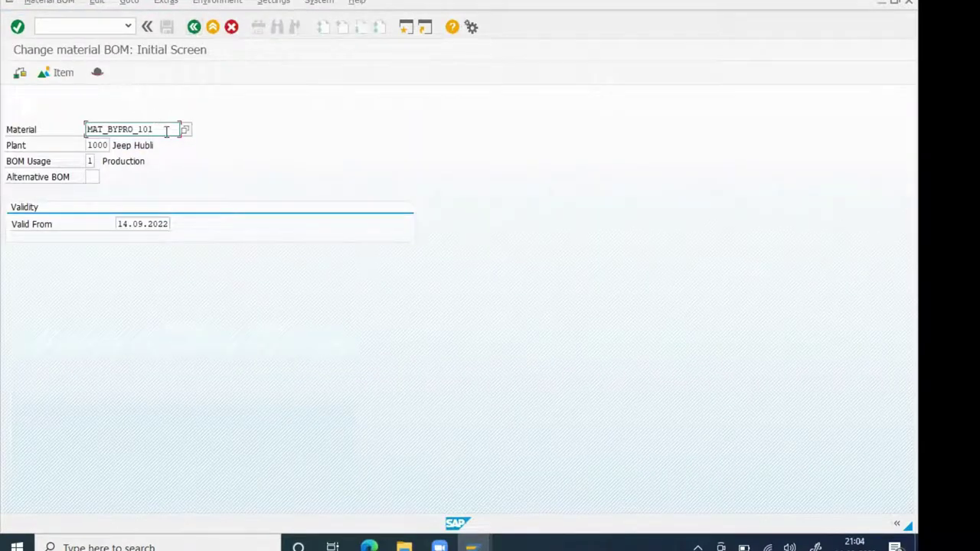
Open the BOM of material MAT_FG_01_BSK for plant 1000 with usage 1 for changing
left_click_drag(154, 128, 3, 134)
key("BackSpace")
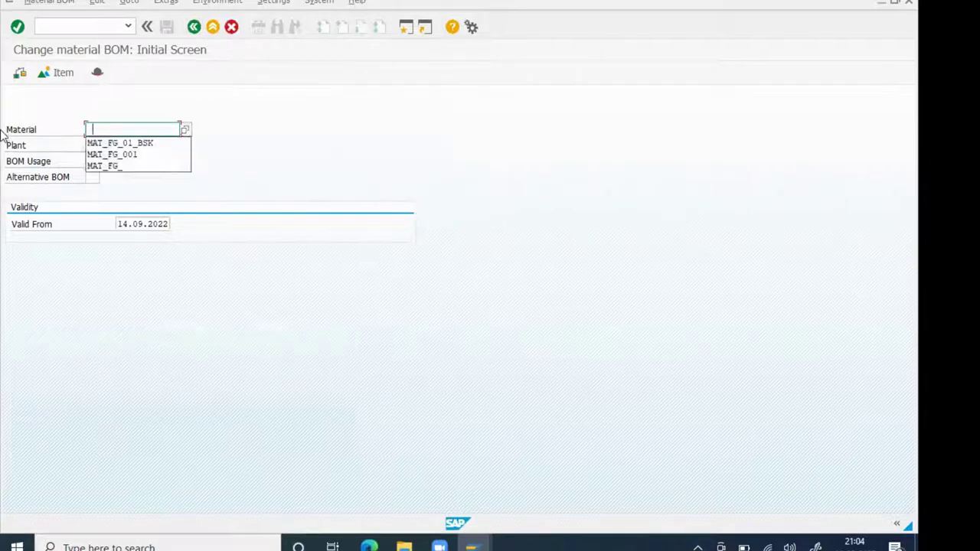
left_click(99, 143)
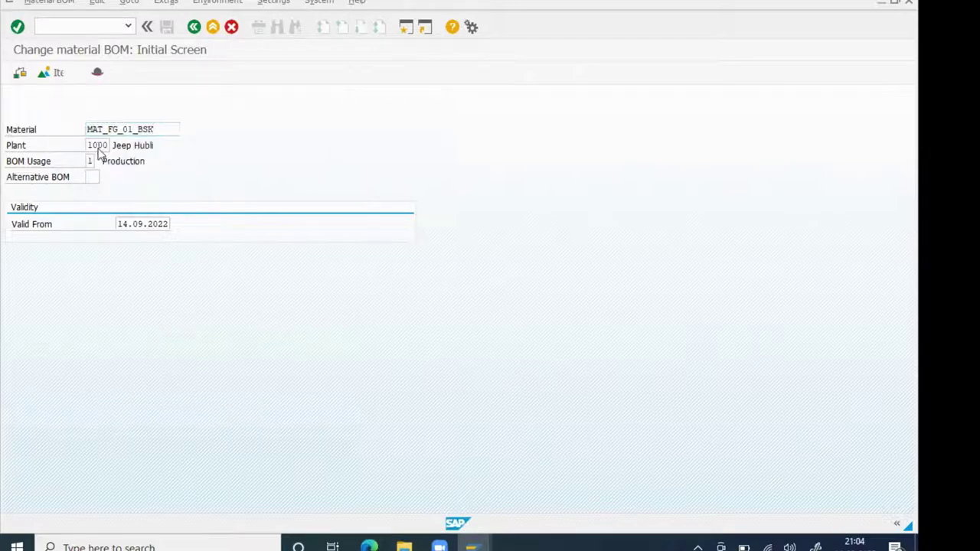
key("Return")
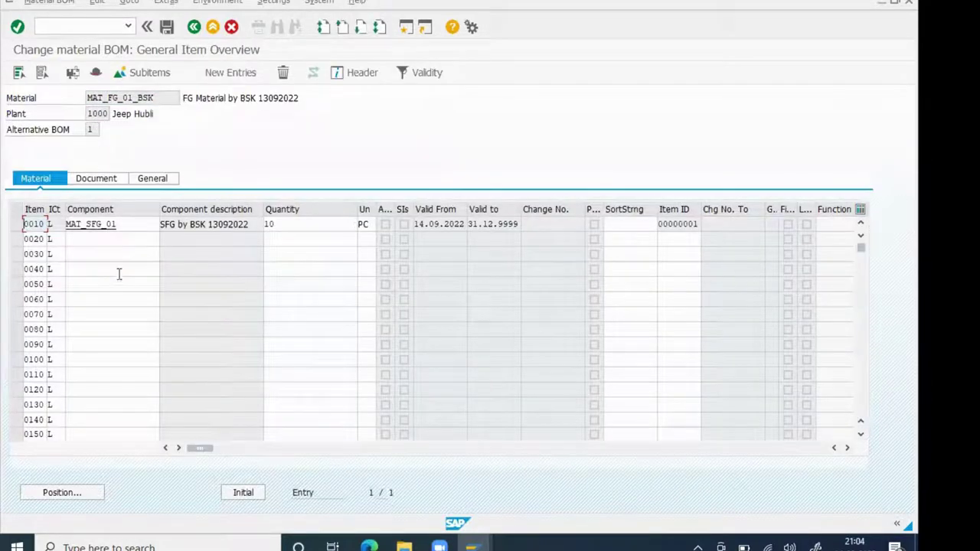
Enter MAT_BYPRO_101 as the component of BOM item 0020 and continue to the item's general data
left_click(119, 241)
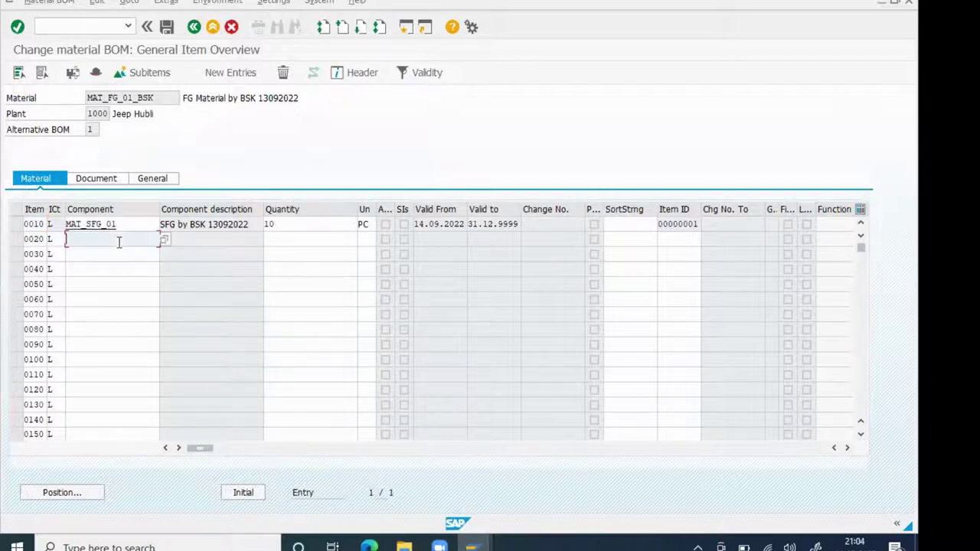
type("MAT")
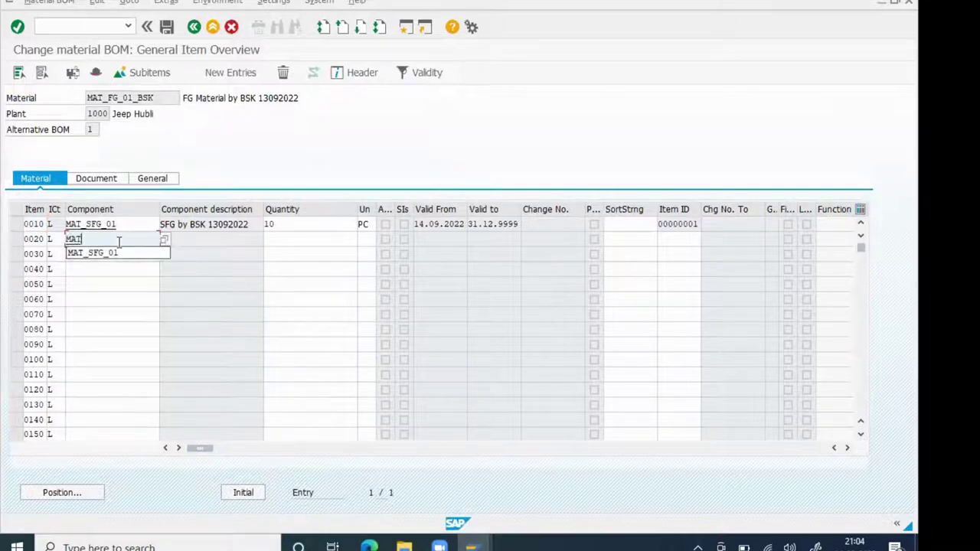
type("_B")
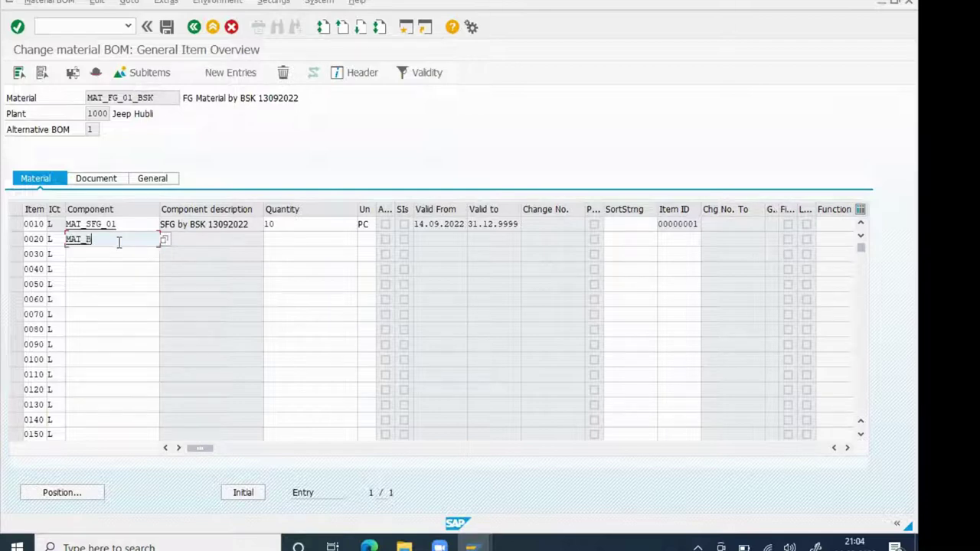
type("YPRO")
type("_01")
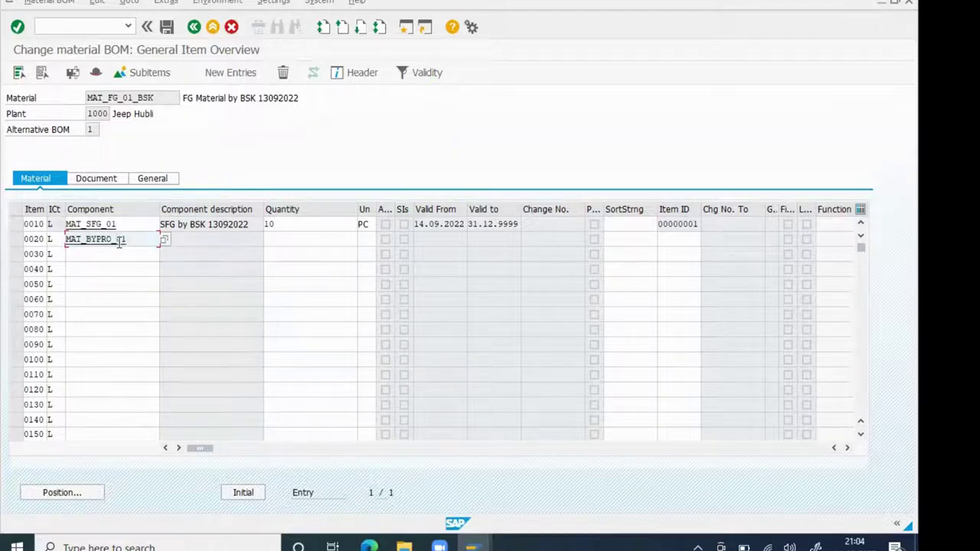
key("Return")
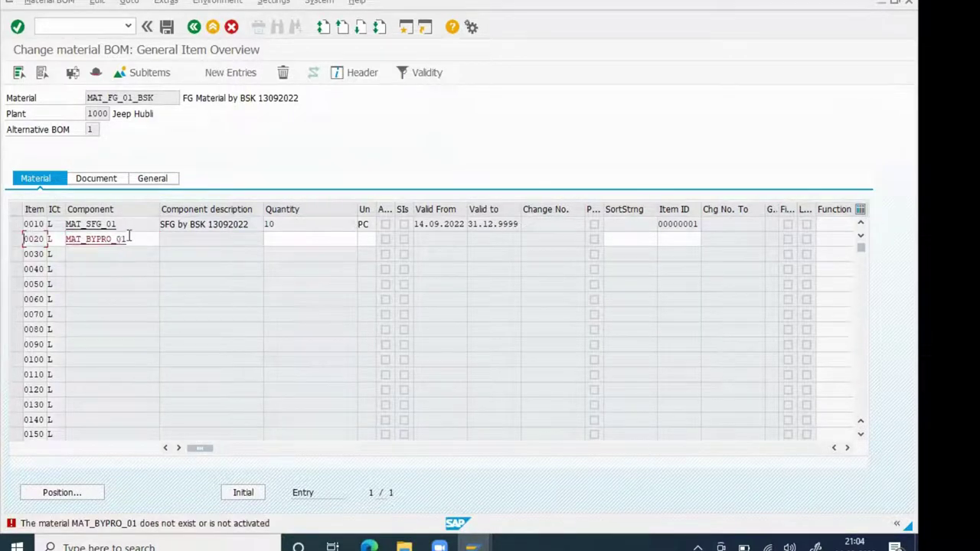
left_click(136, 238)
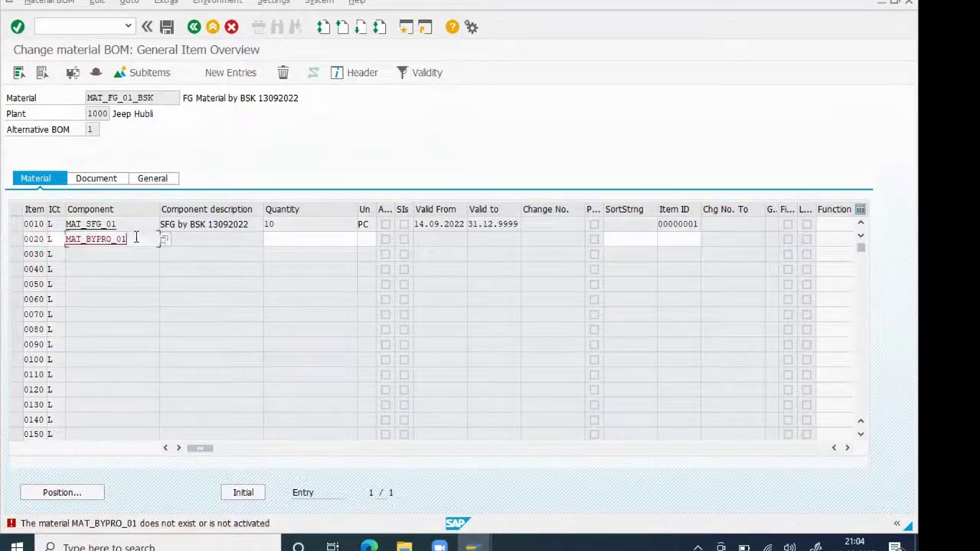
key("BackSpace")
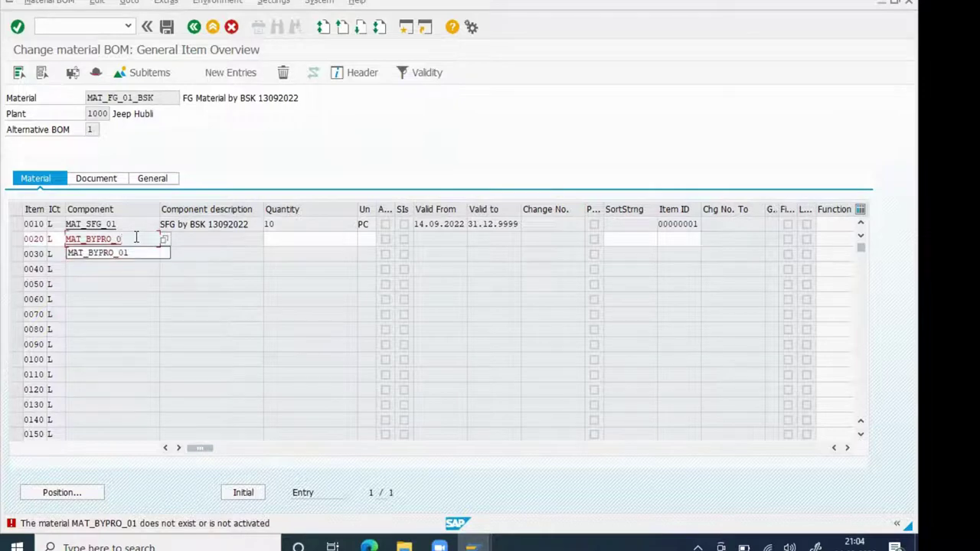
key("BackSpace")
type("101")
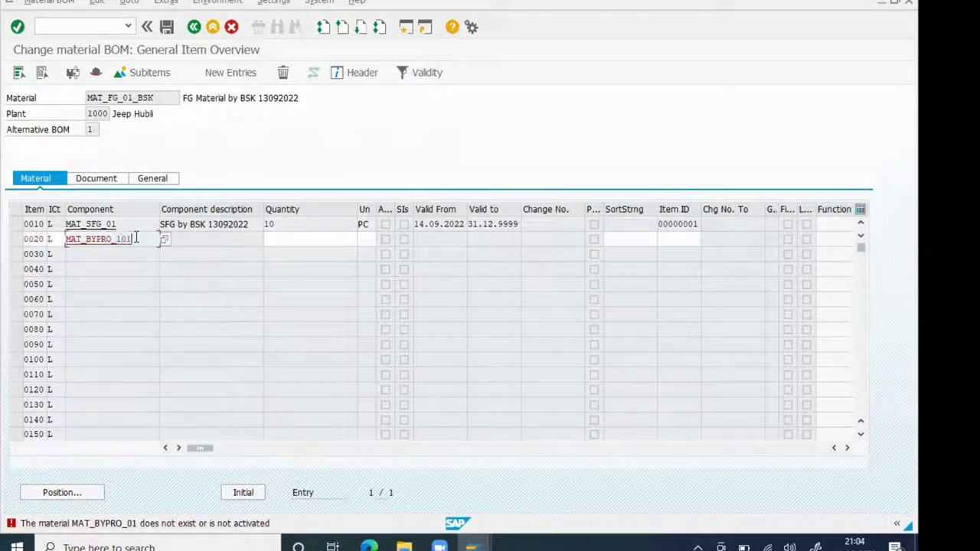
key("Return")
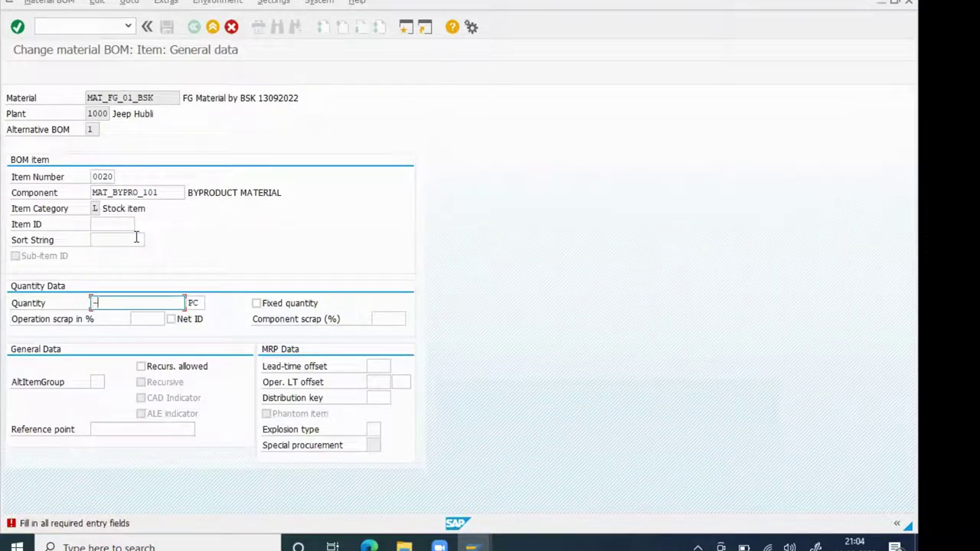
Try to enter the negative quantity 1- for component MAT_BYPRO_101 in the general data of item 0020
type("-1")
key("BackSpace")
key("BackSpace")
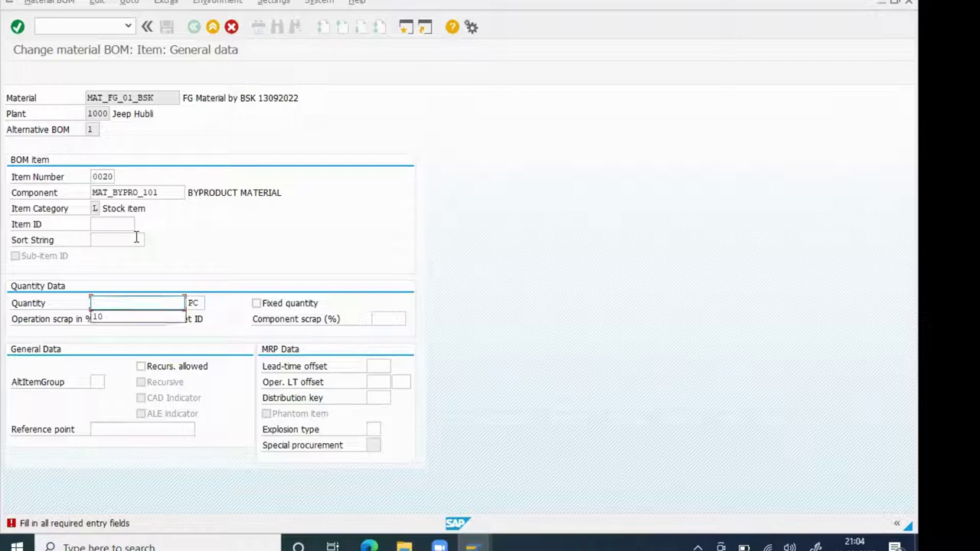
type("1-")
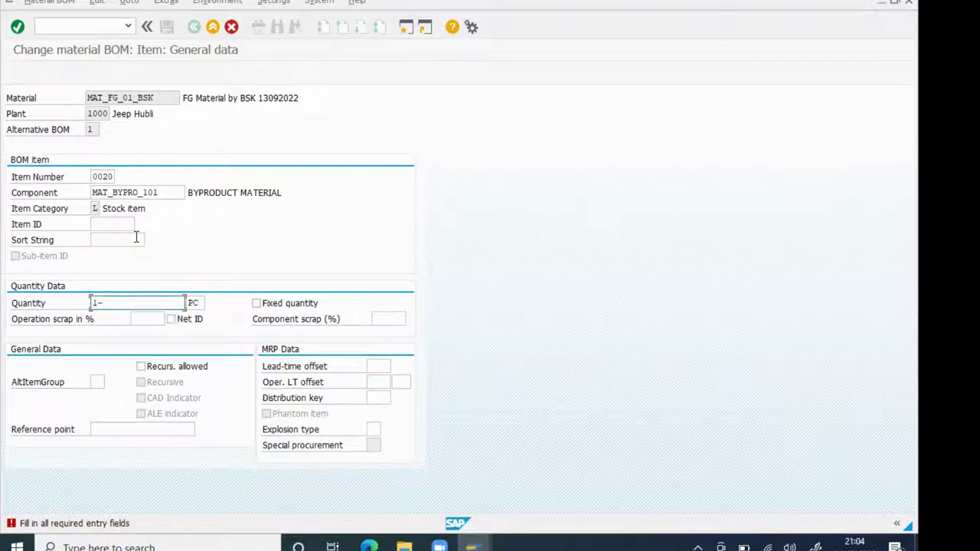
key("Return")
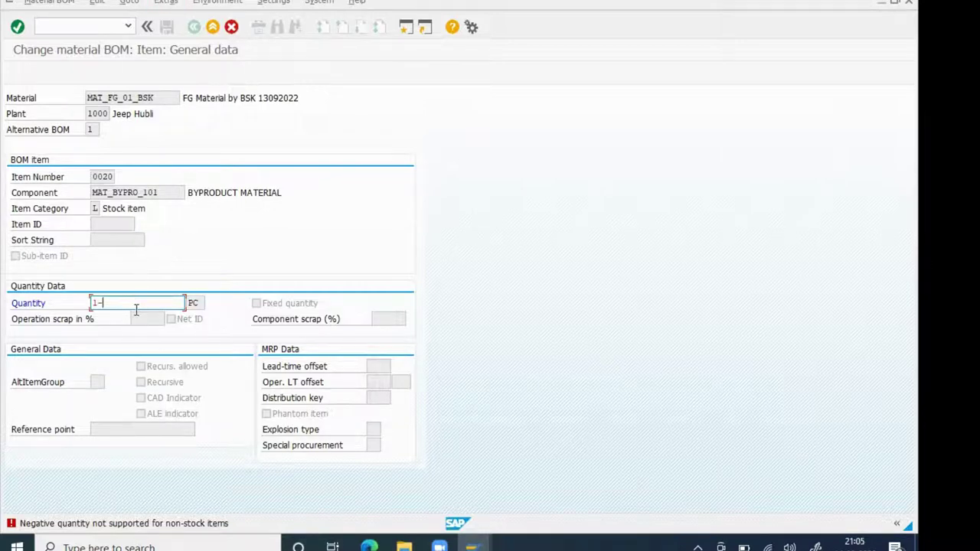
Set the quantity of item 0020 to 1 and continue to the general item overview
key("BackSpace")
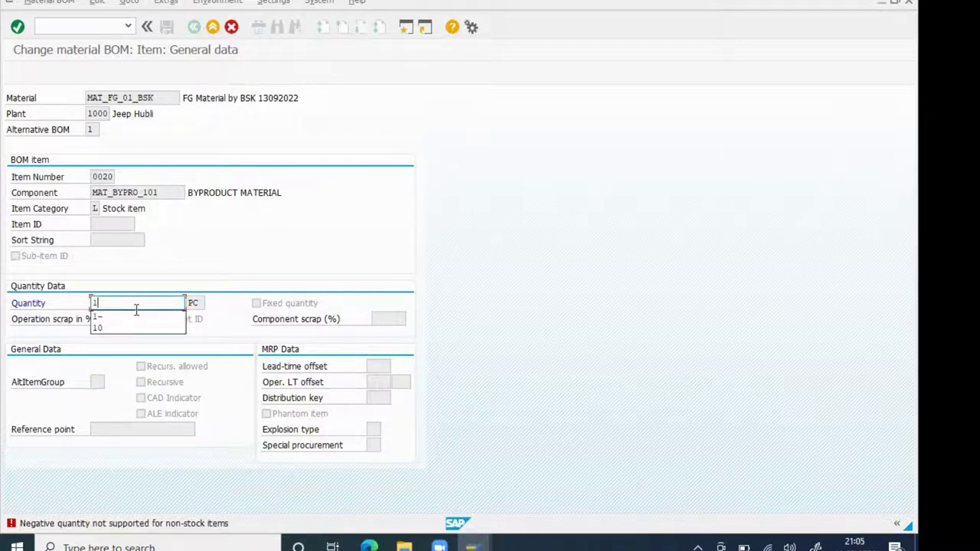
key("Return")
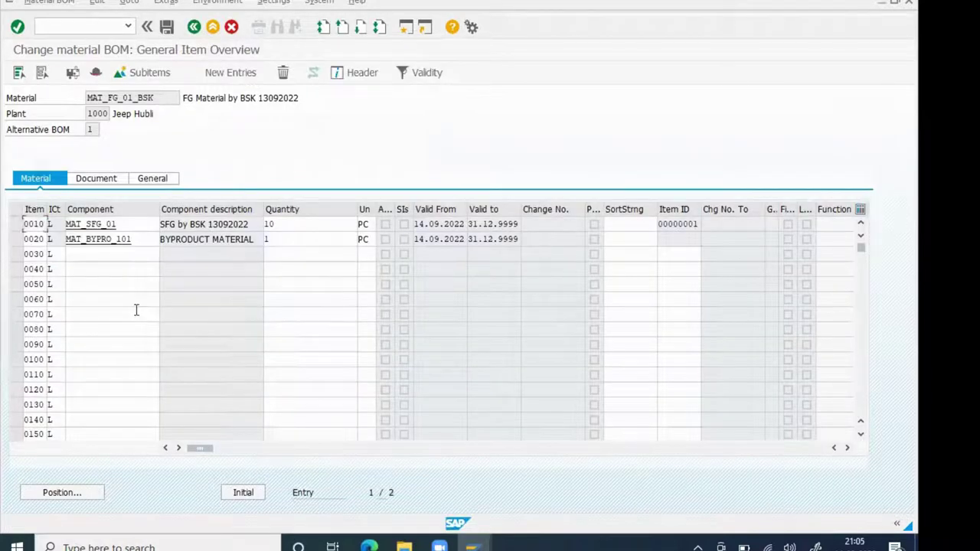
Try to change the quantity of MAT_BYPRO_101 to 1- directly in the BOM item overview
left_click(300, 237)
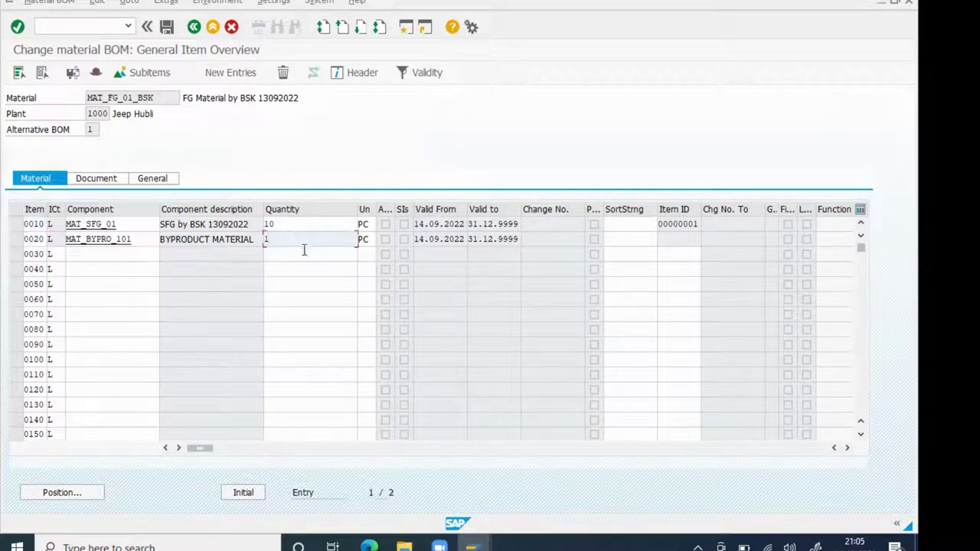
left_click(304, 252)
left_click(304, 245)
type("-")
key("Return")
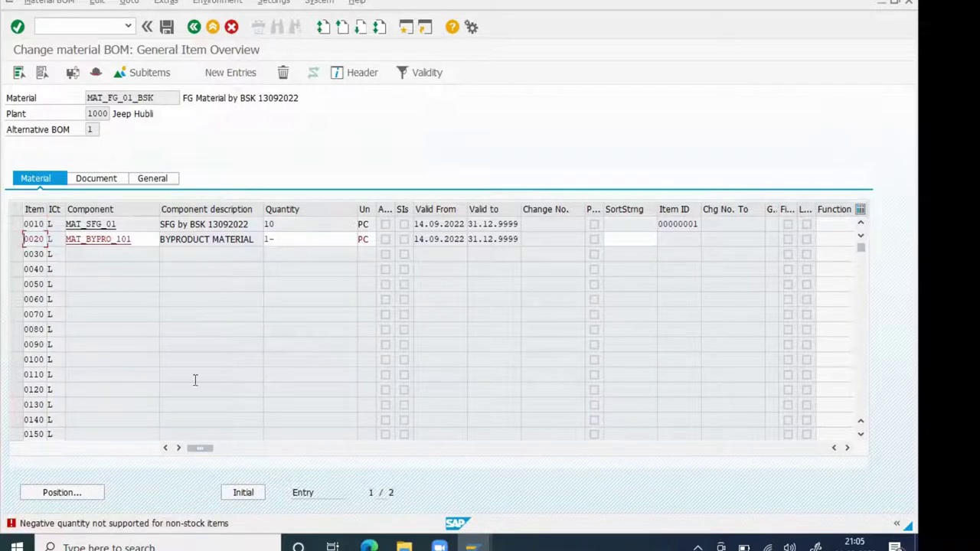
Open the detailed help for the negative quantity error and copy the message's heading text
left_click(141, 527)
left_click(142, 527)
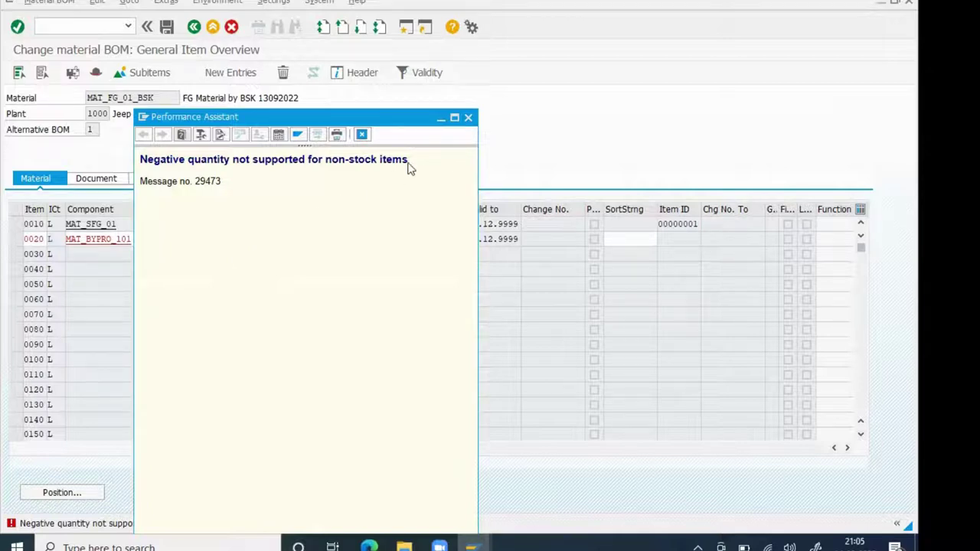
left_click_drag(408, 161, 349, 160)
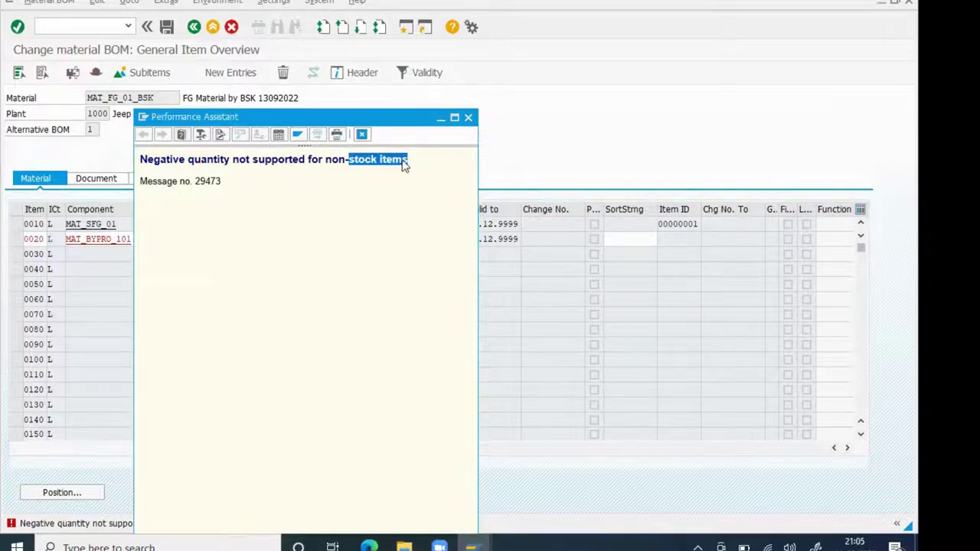
key("ctrl+a")
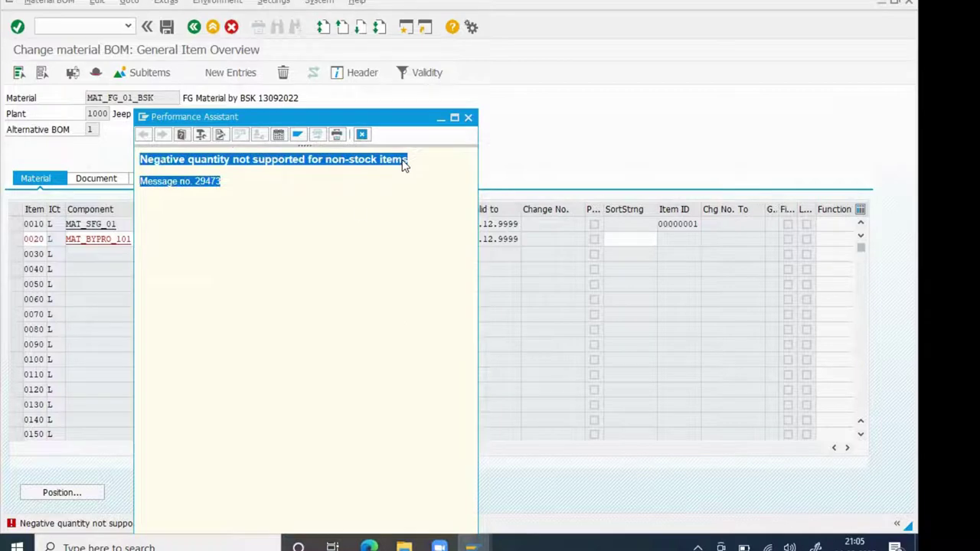
left_click(218, 230)
left_click_drag(427, 164, 190, 161)
left_click(432, 179)
left_click_drag(433, 179, 156, 173)
key("ctrl+c")
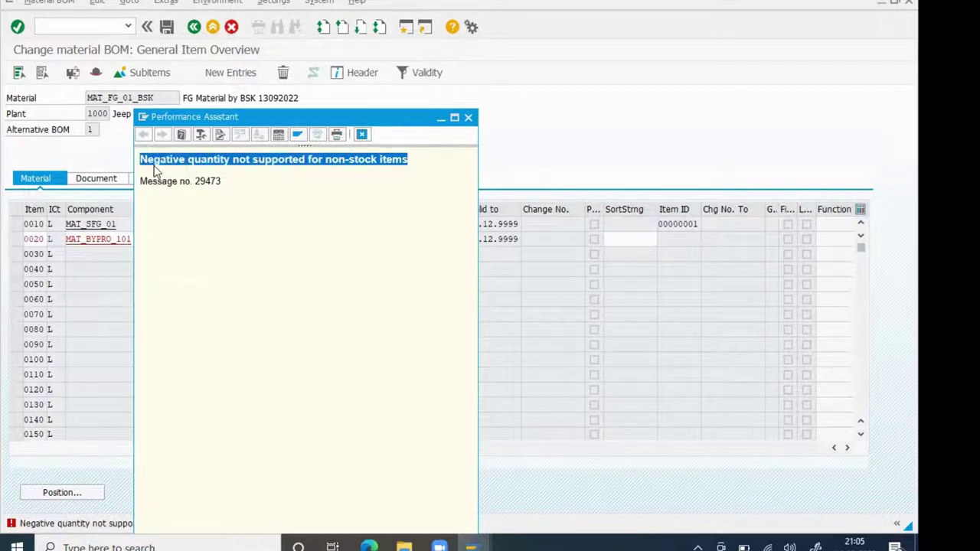
Switch to the Edge browser and search Bing for "Negative quantity not supported for non-stock items"
left_click(369, 546)
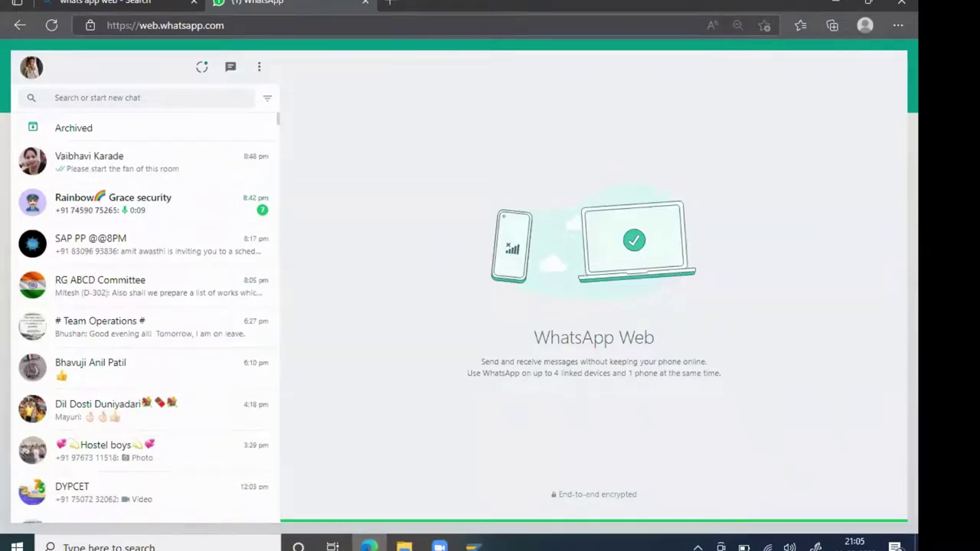
left_click(99, 2)
left_click(111, 70)
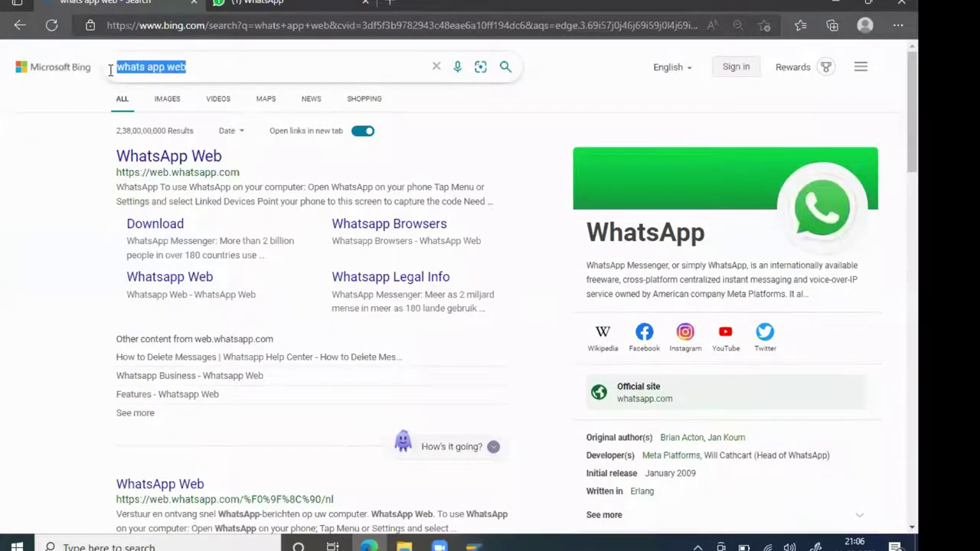
key("ctrl+v")
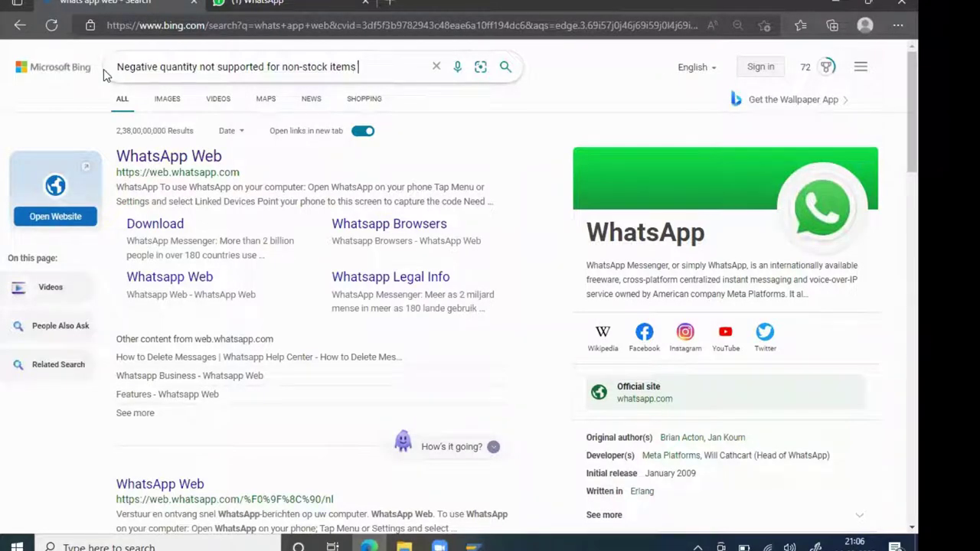
key("Return")
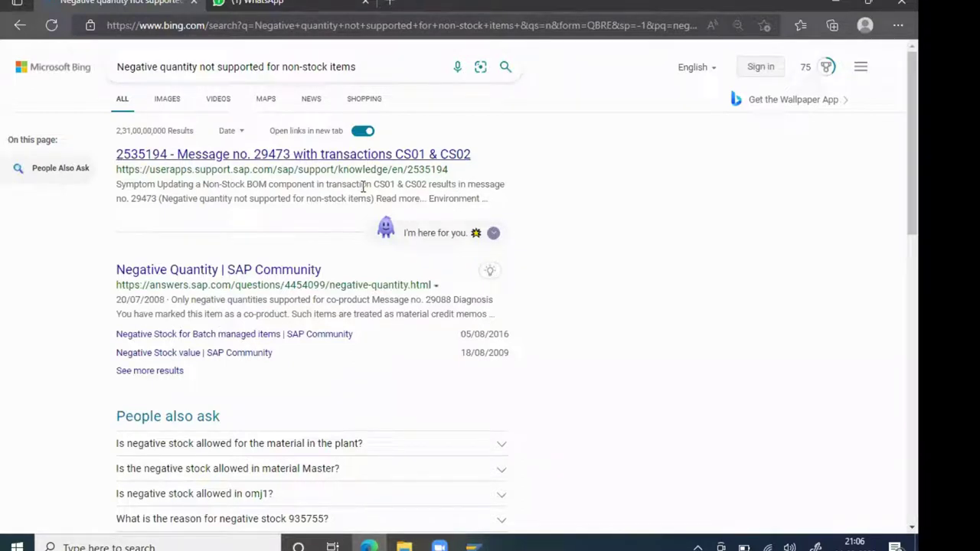
Refine the web search by appending "in SAP PP" and look through the results for the cause of the error
left_click(401, 67)
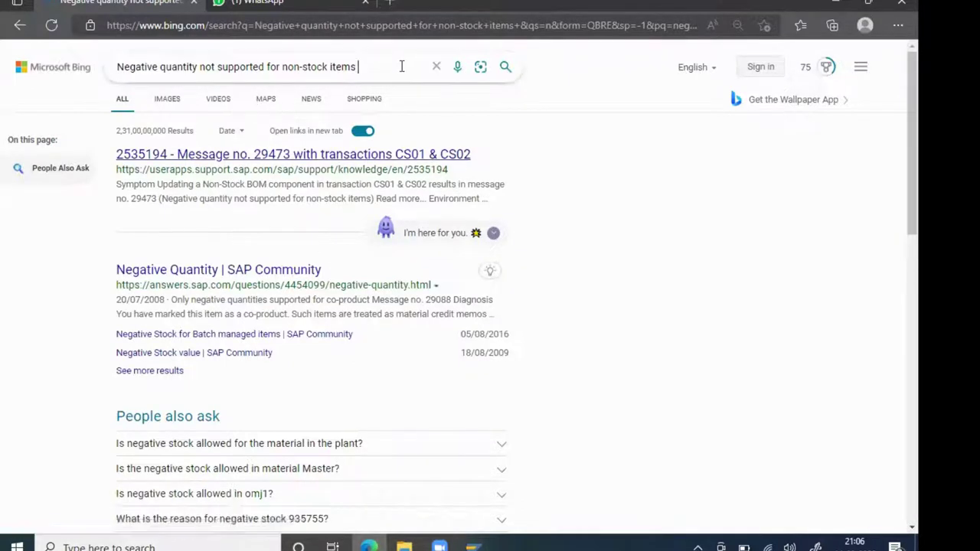
type("in SAP PP")
key("Return")
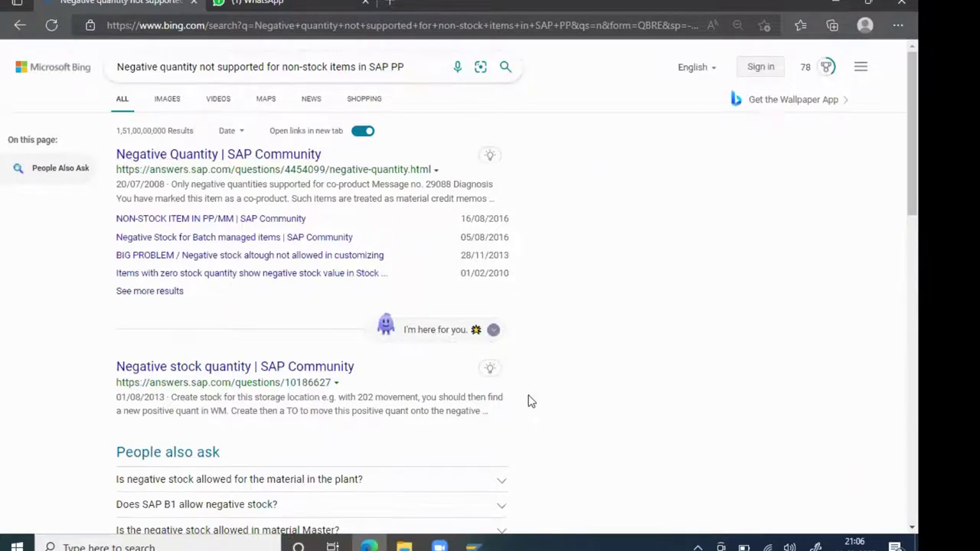
scroll(531, 402, "down", 3)
scroll(531, 401, "down", 1)
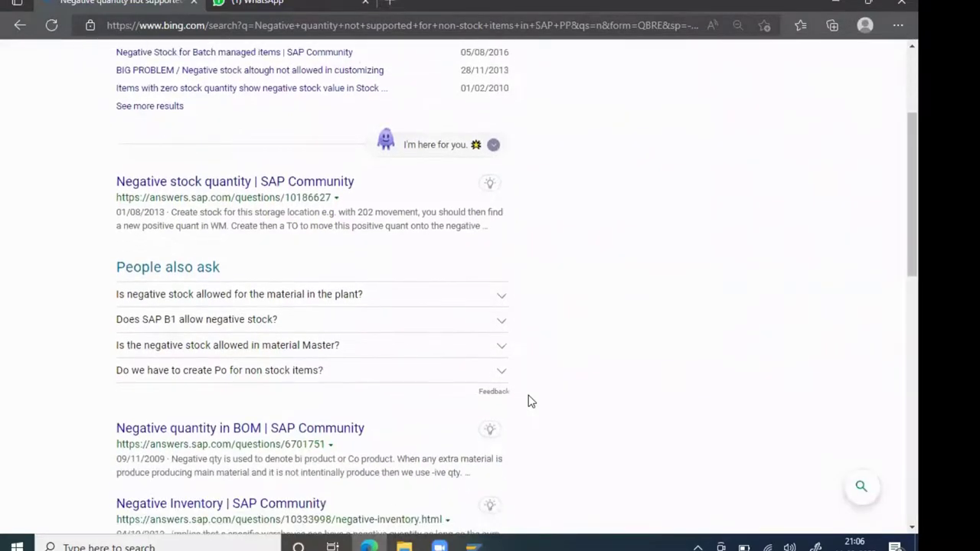
scroll(531, 401, "down", 2)
scroll(532, 401, "down", 1)
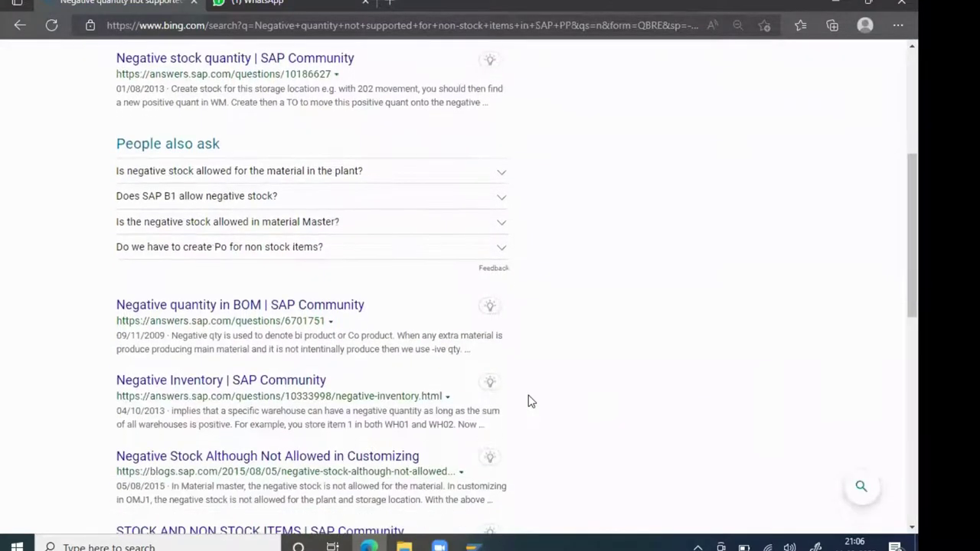
scroll(531, 401, "down", 1)
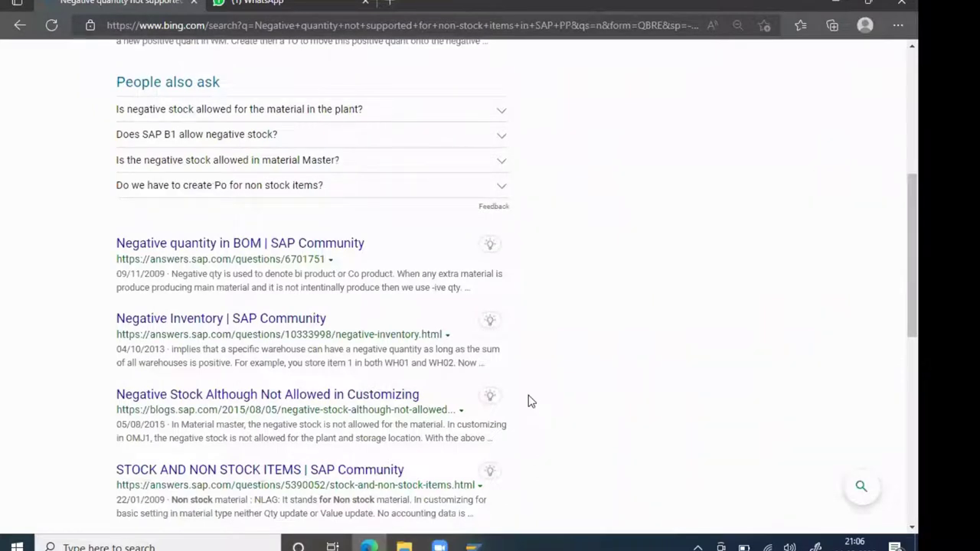
scroll(532, 402, "down", 1)
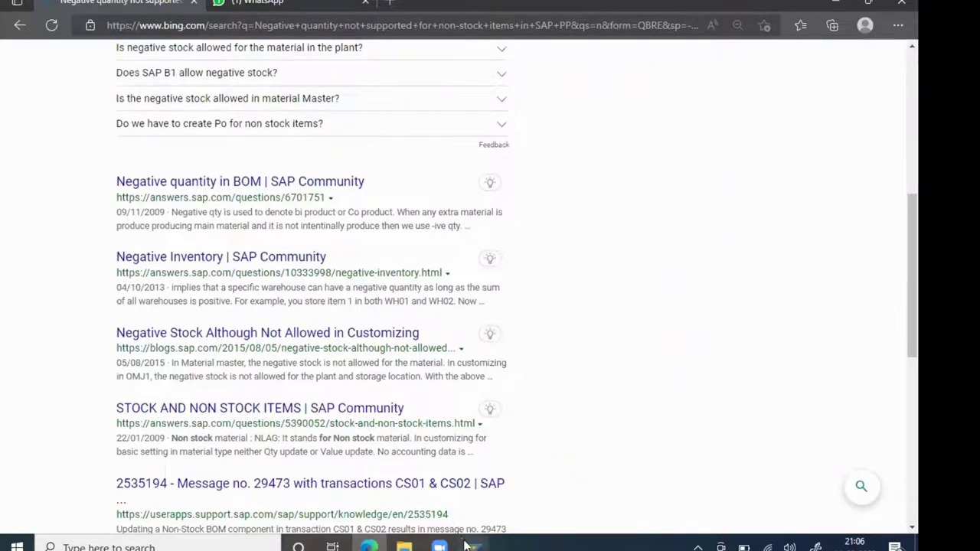
Switch back to the SAP session showing the Change material BOM item overview
mouse_move(476, 540)
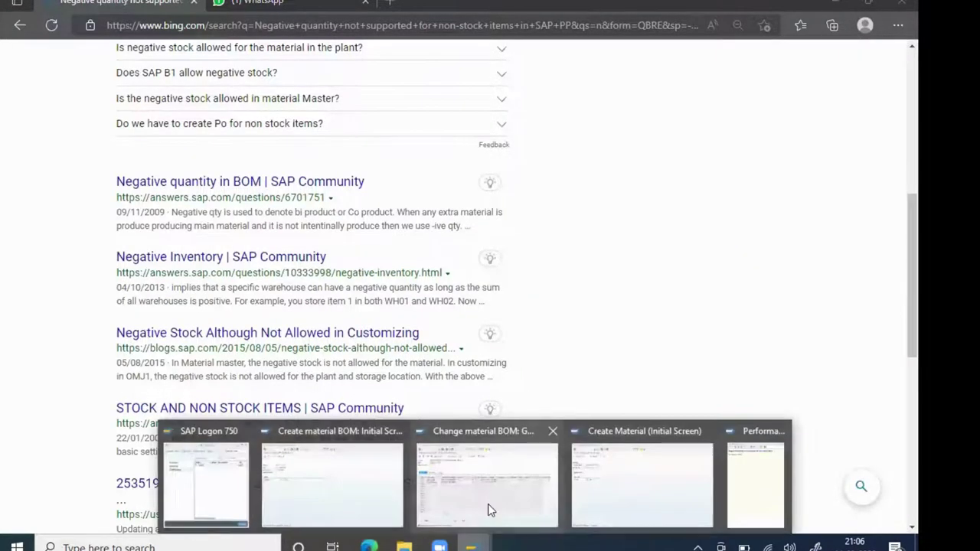
left_click(488, 508)
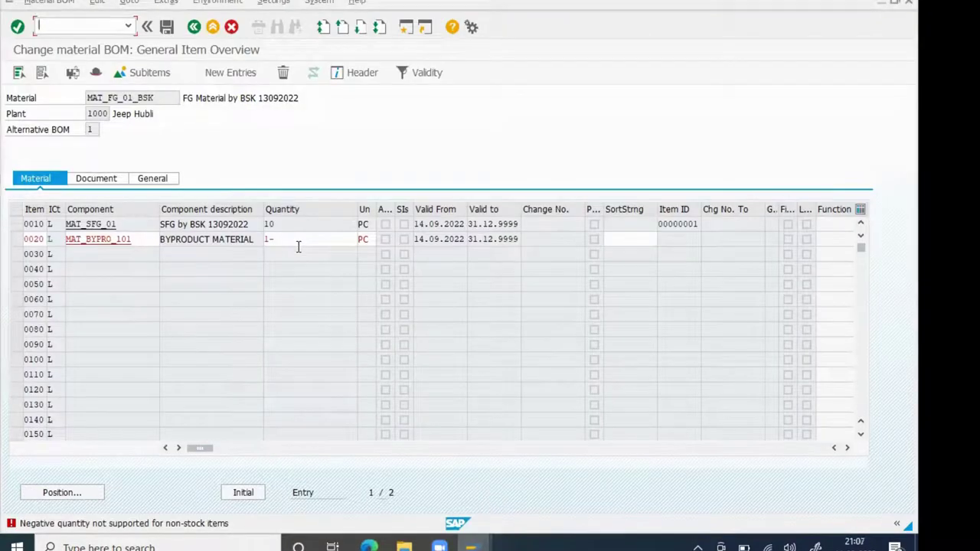